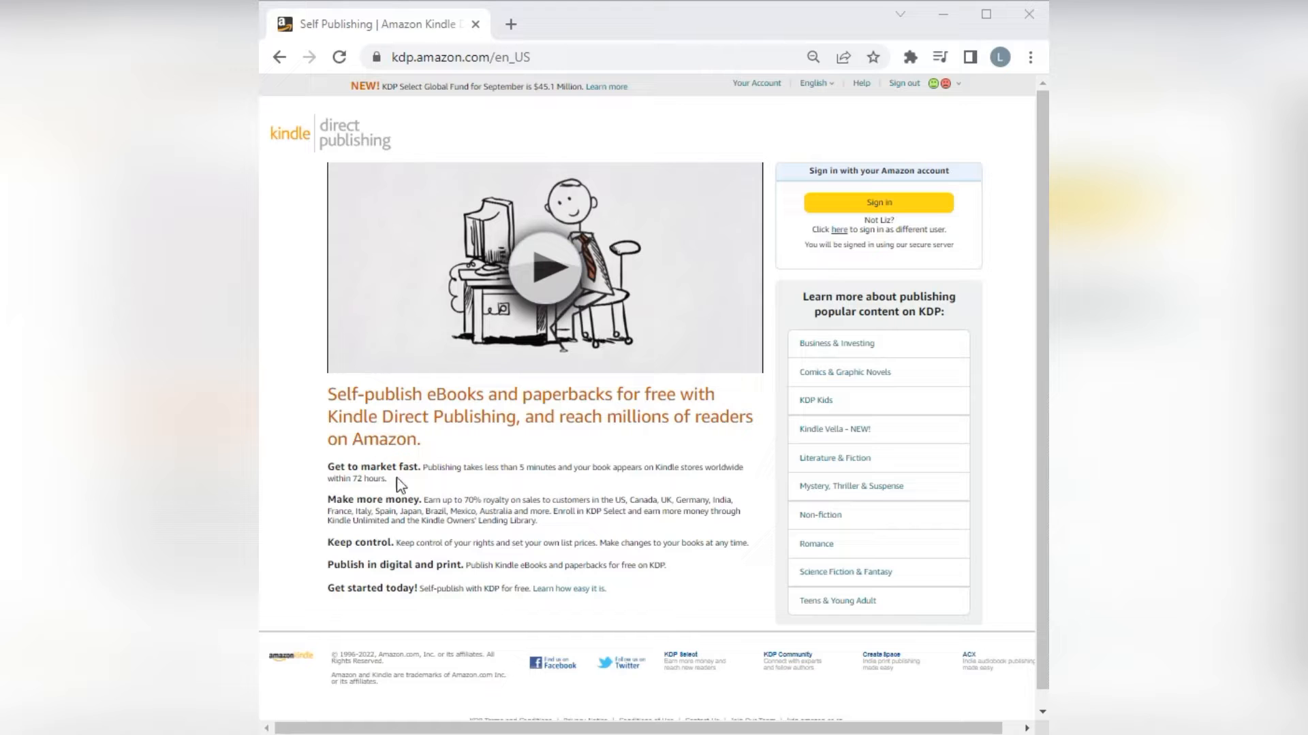
Go to the bookshelf and switch the site's language to Français.
scroll(396, 477, "down", 1)
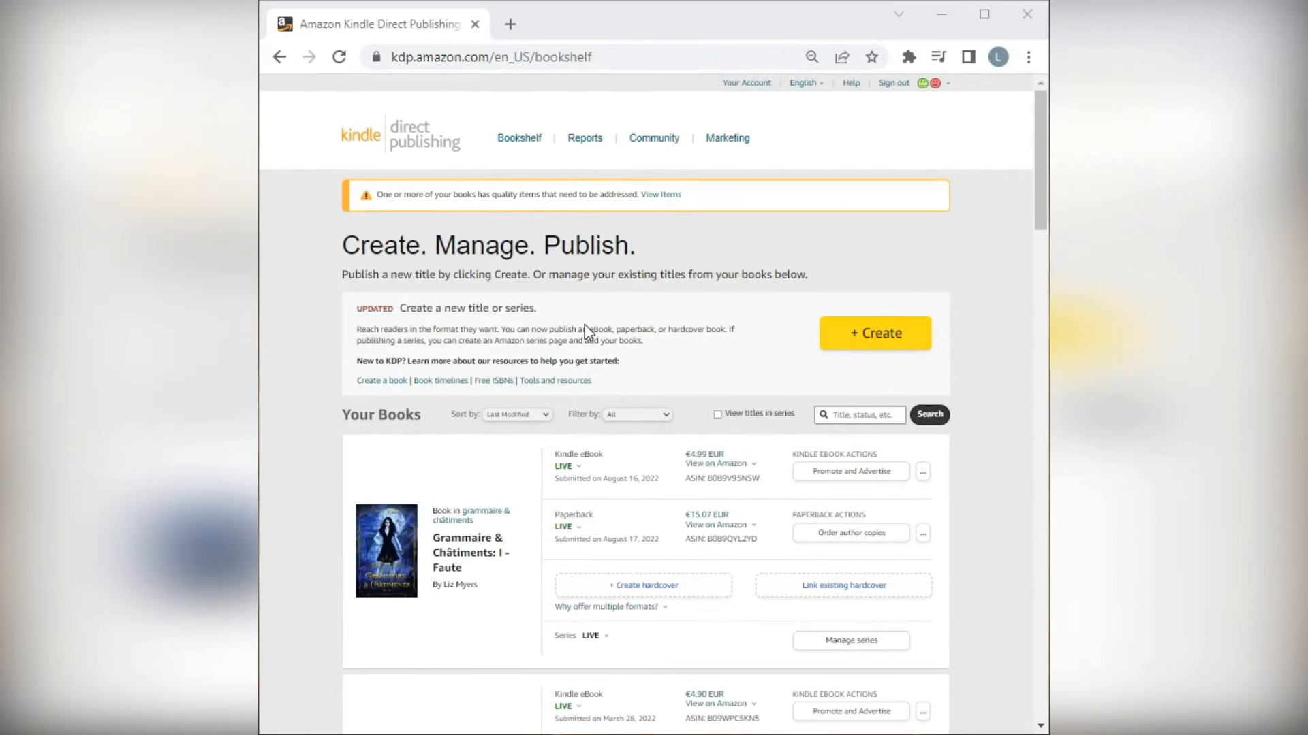
scroll(584, 325, "down", 15)
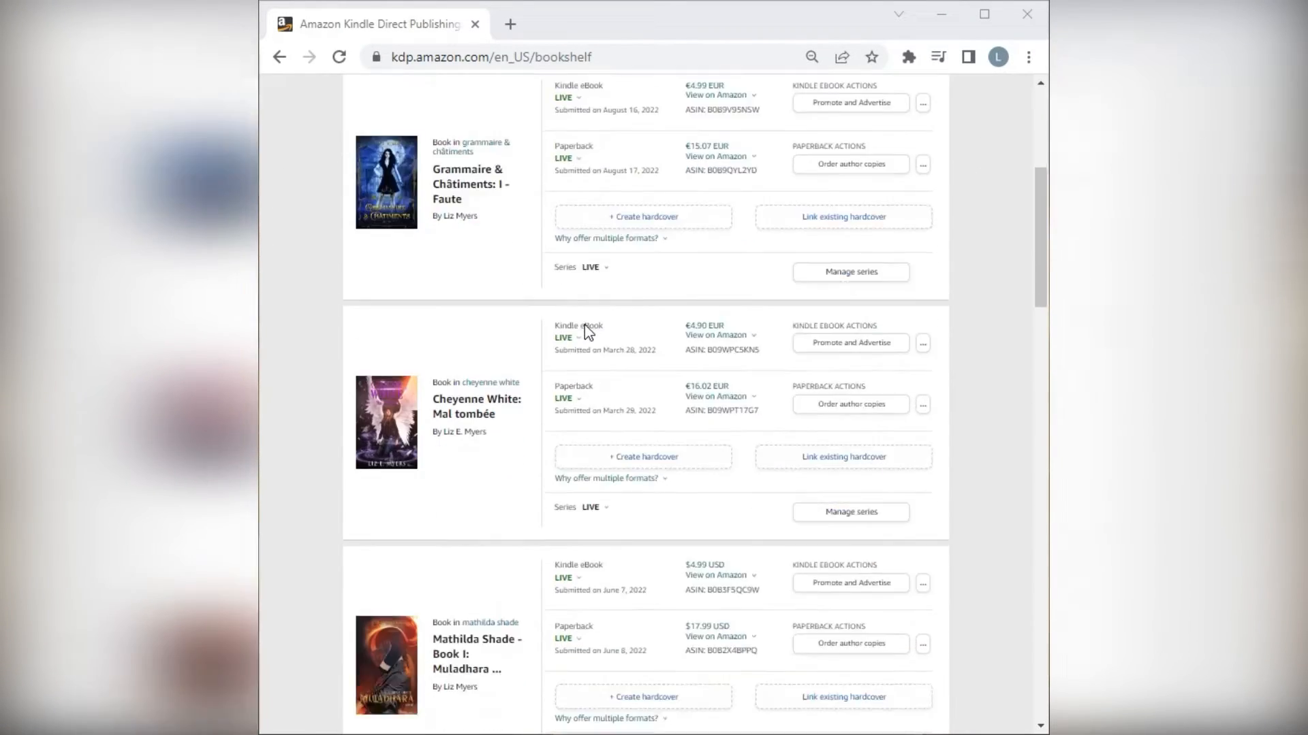
scroll(587, 332, "up", 15)
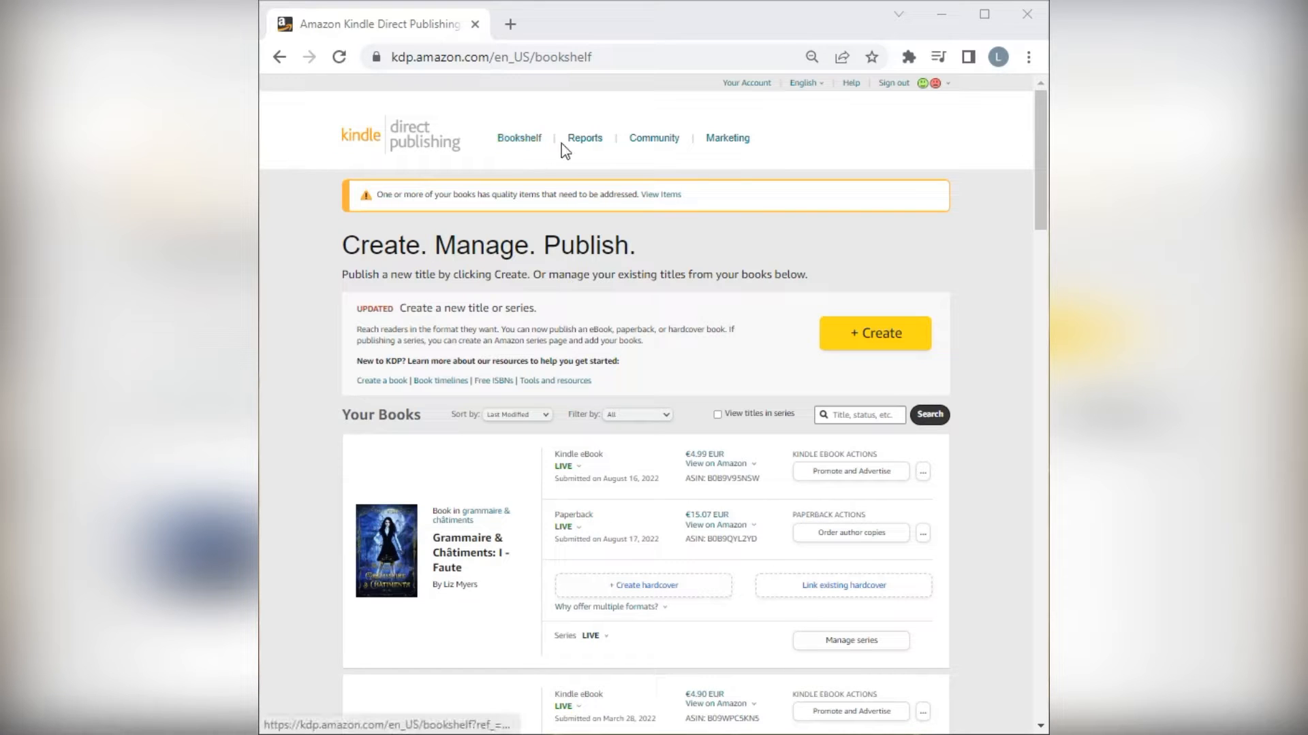
mouse_move(811, 84)
left_click(803, 132)
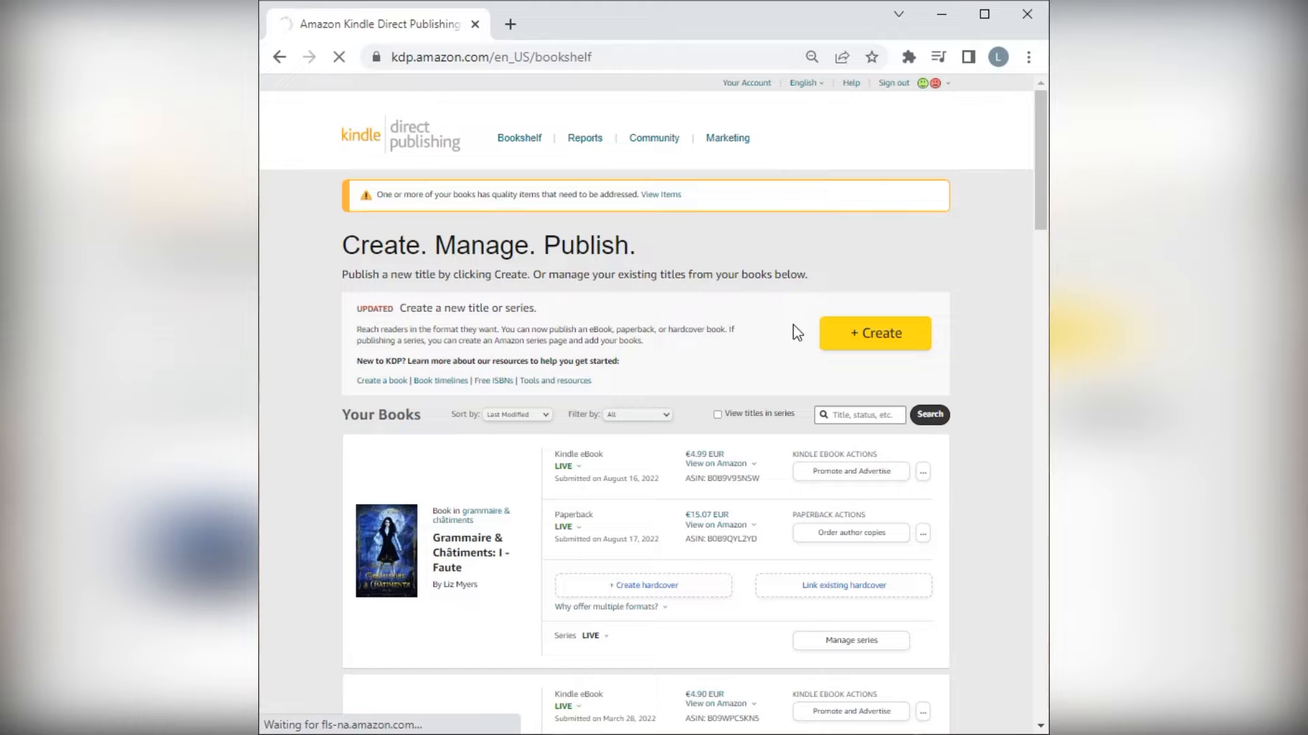
left_click(865, 92)
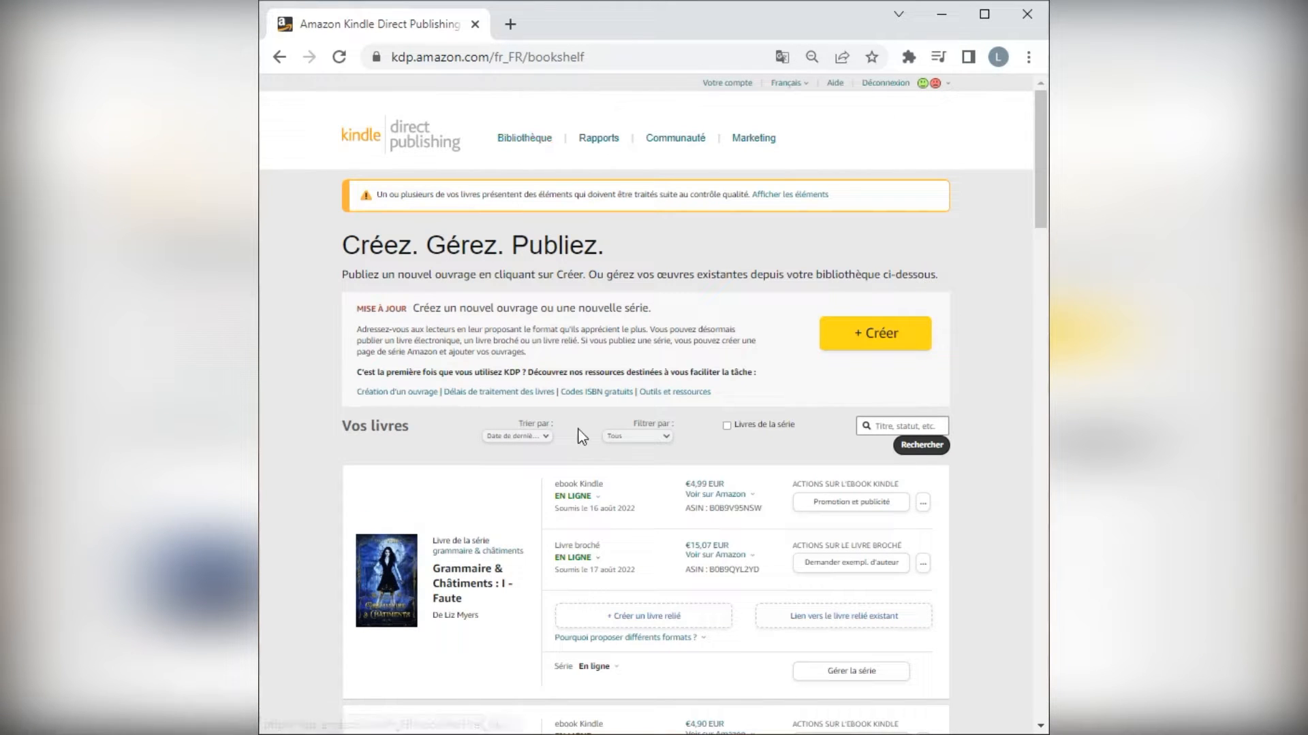
Start creating a new title as a paperback (Livre broché).
scroll(597, 463, "down", 5)
scroll(596, 461, "up", 5)
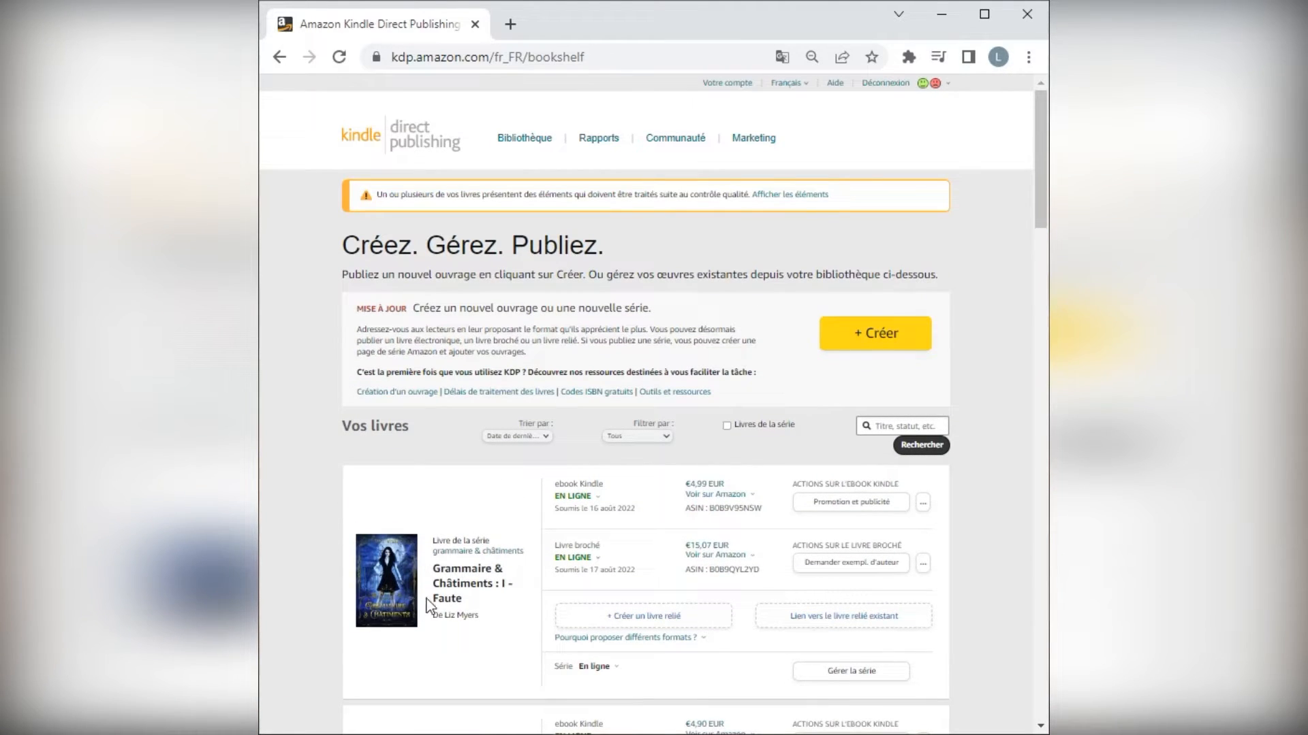
left_click(857, 342)
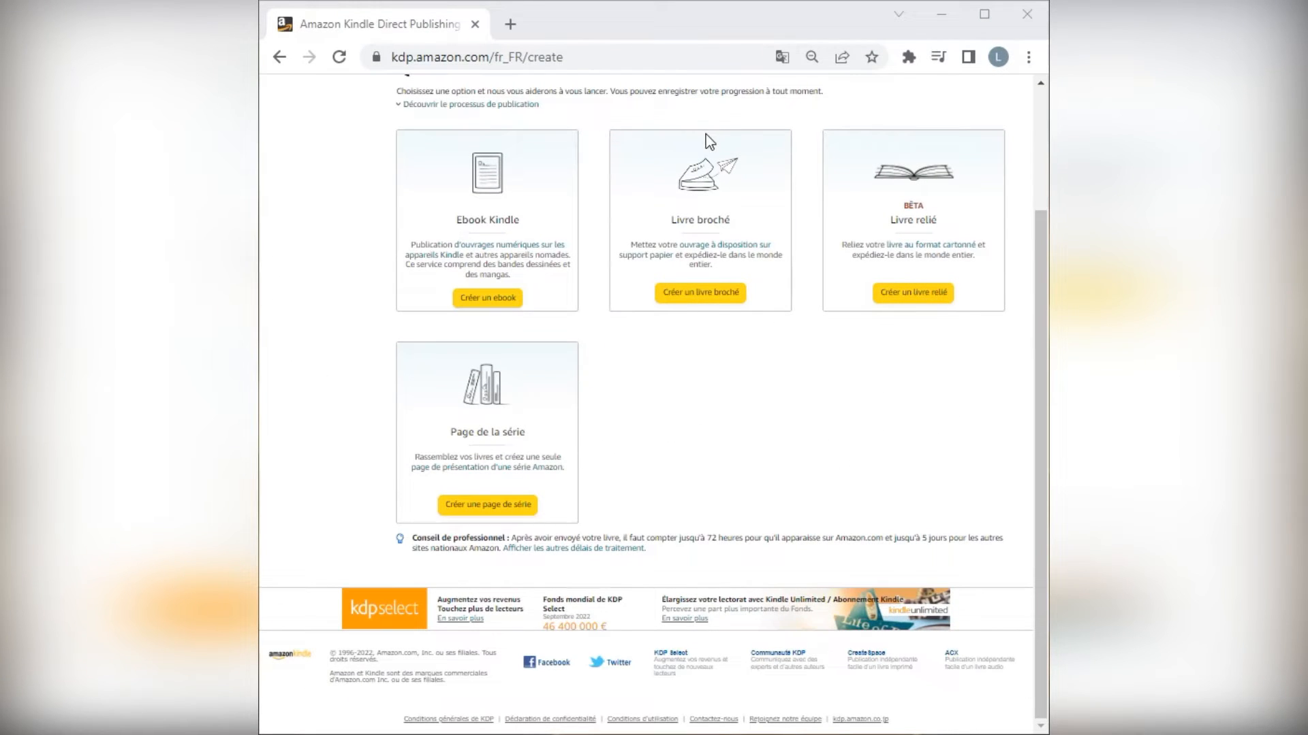
left_click(699, 299)
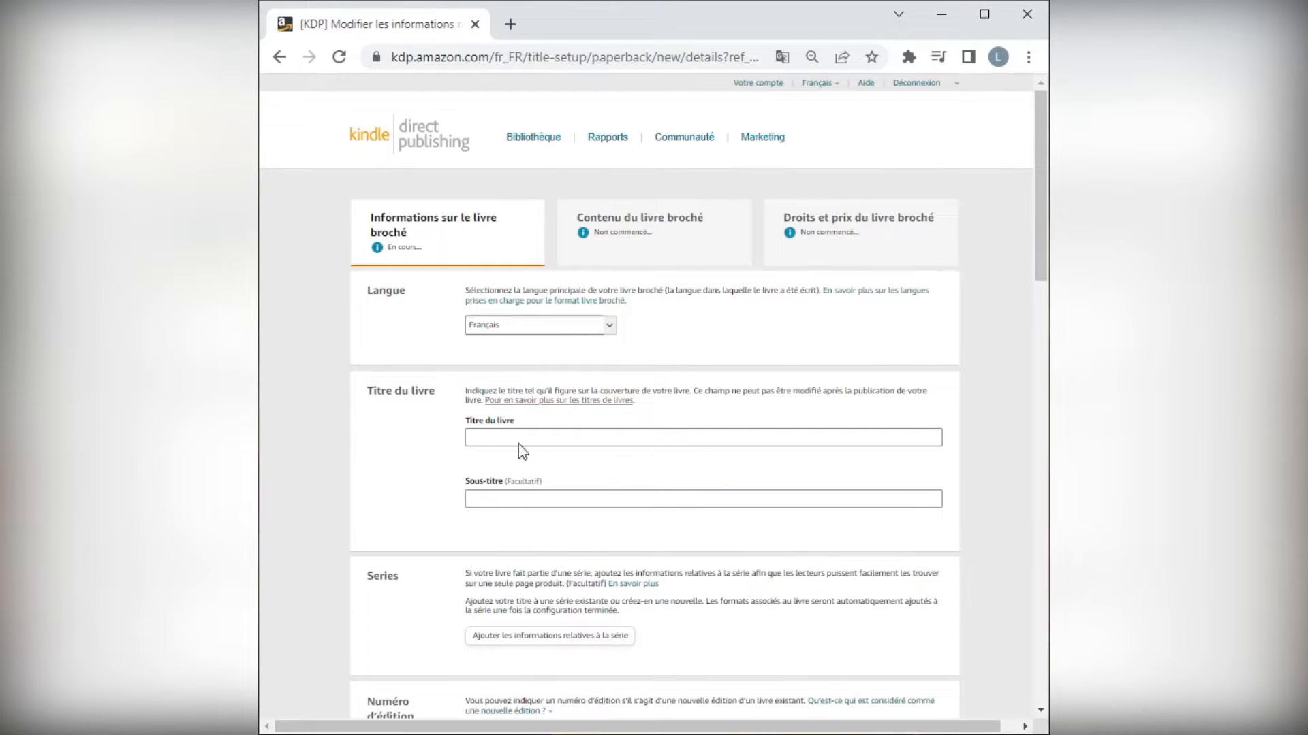
Enter "Grammaire & Châtiments" as the book title and "2 - Accord" as the subtitle.
left_click(530, 436)
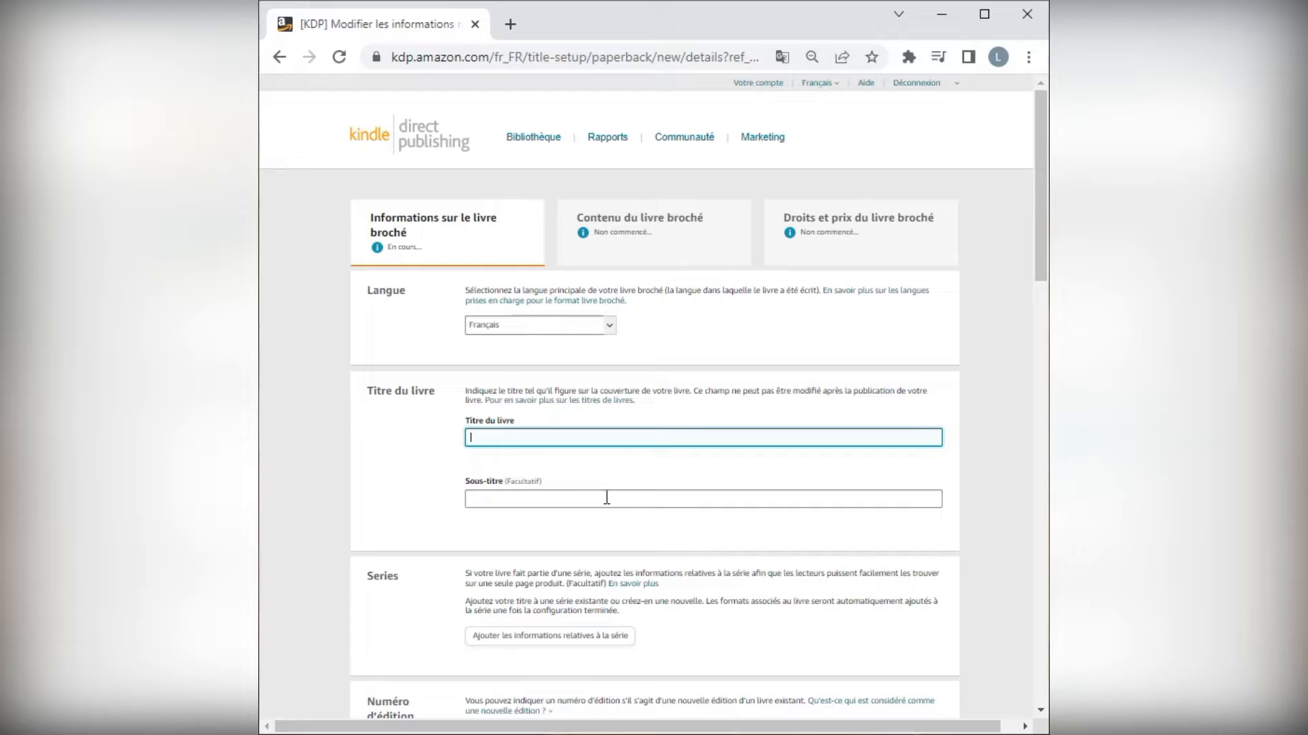
type("Grammaire")
type("& Châtiments")
left_click(606, 498)
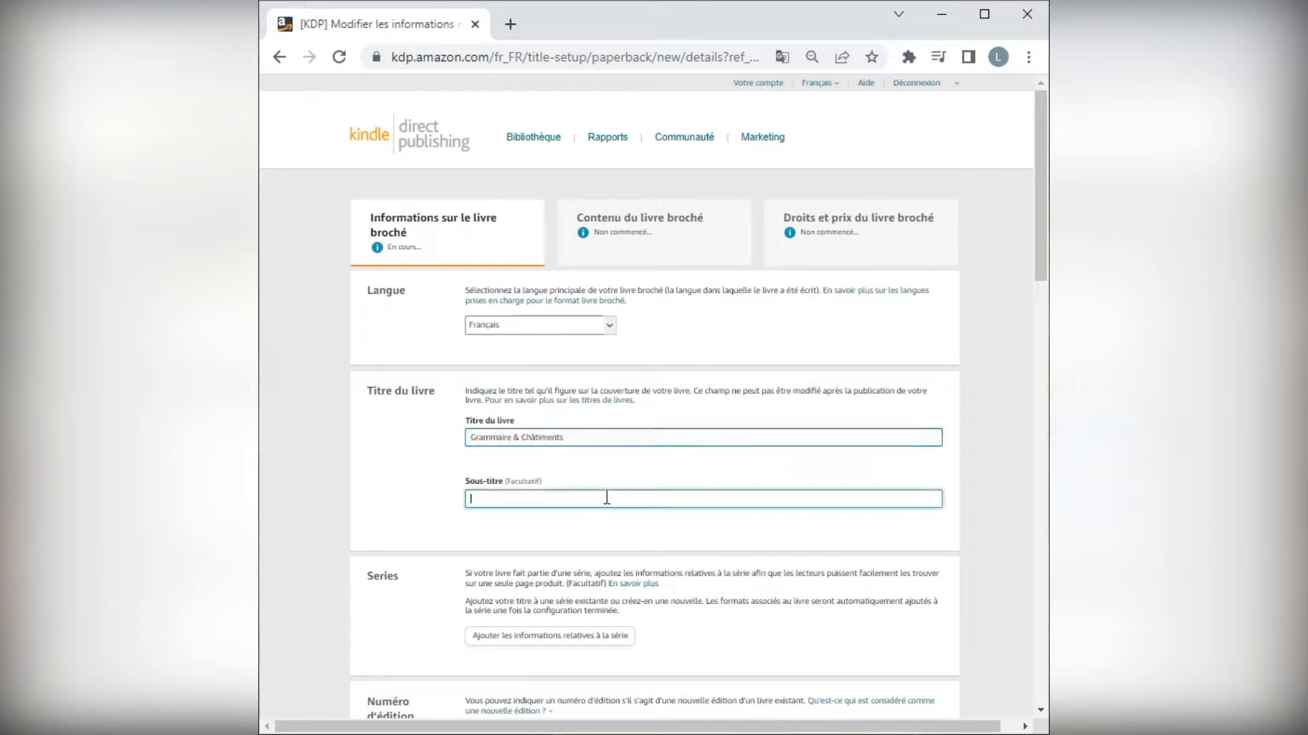
type("2 - Acco")
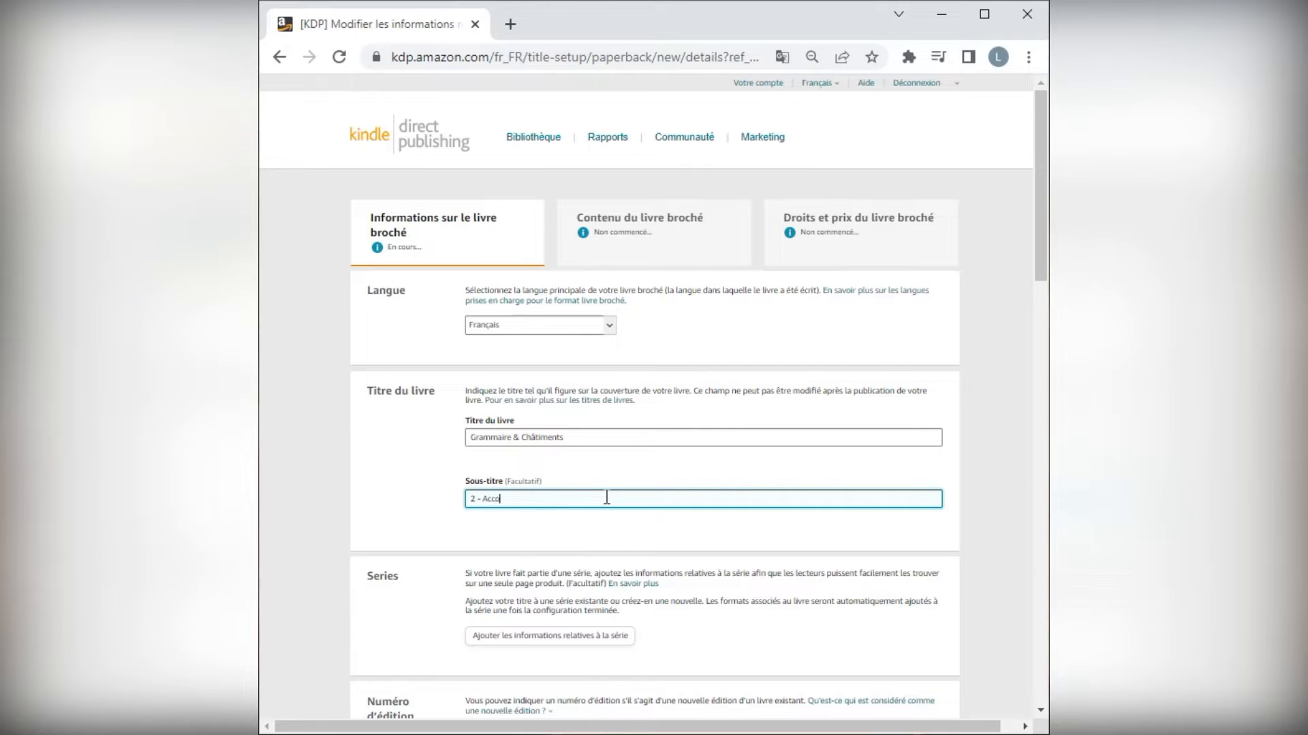
Add the book to the existing series "grammaire & châtiments" as main content (Contenu principal).
scroll(719, 512, "down", 4)
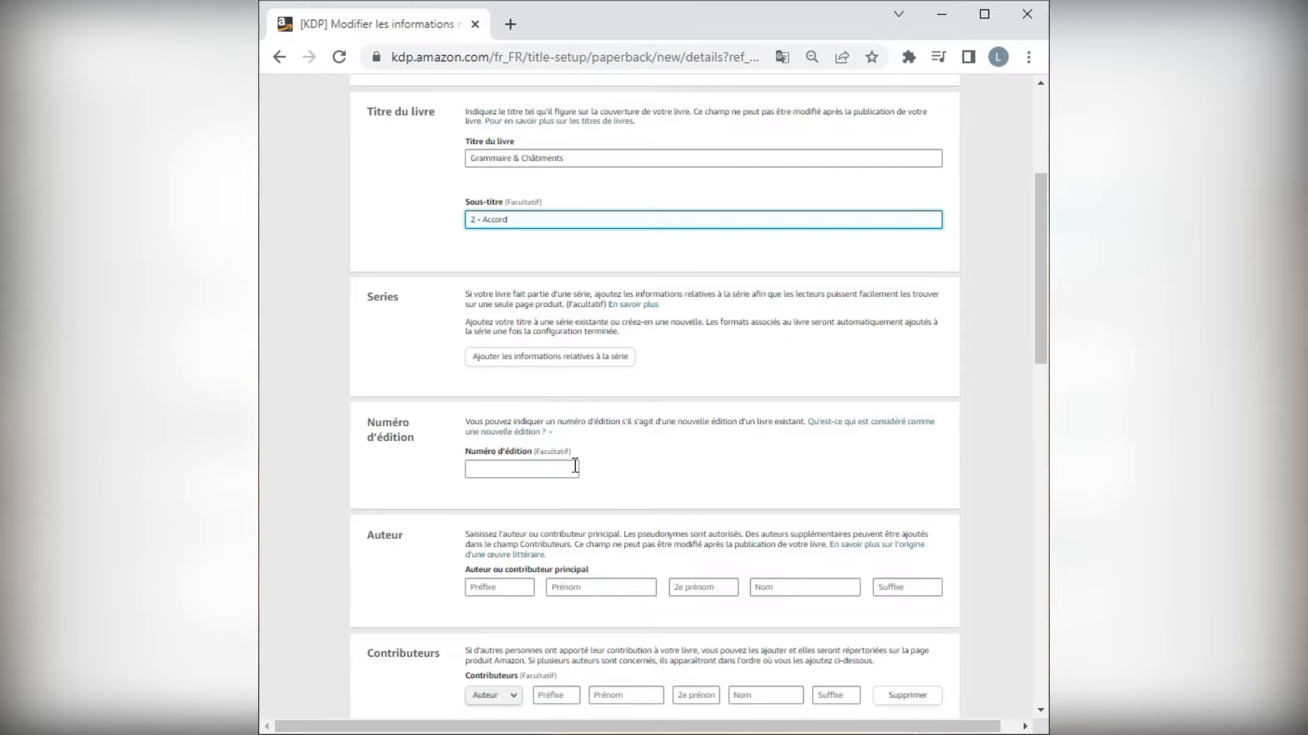
scroll(572, 470, "down", 2)
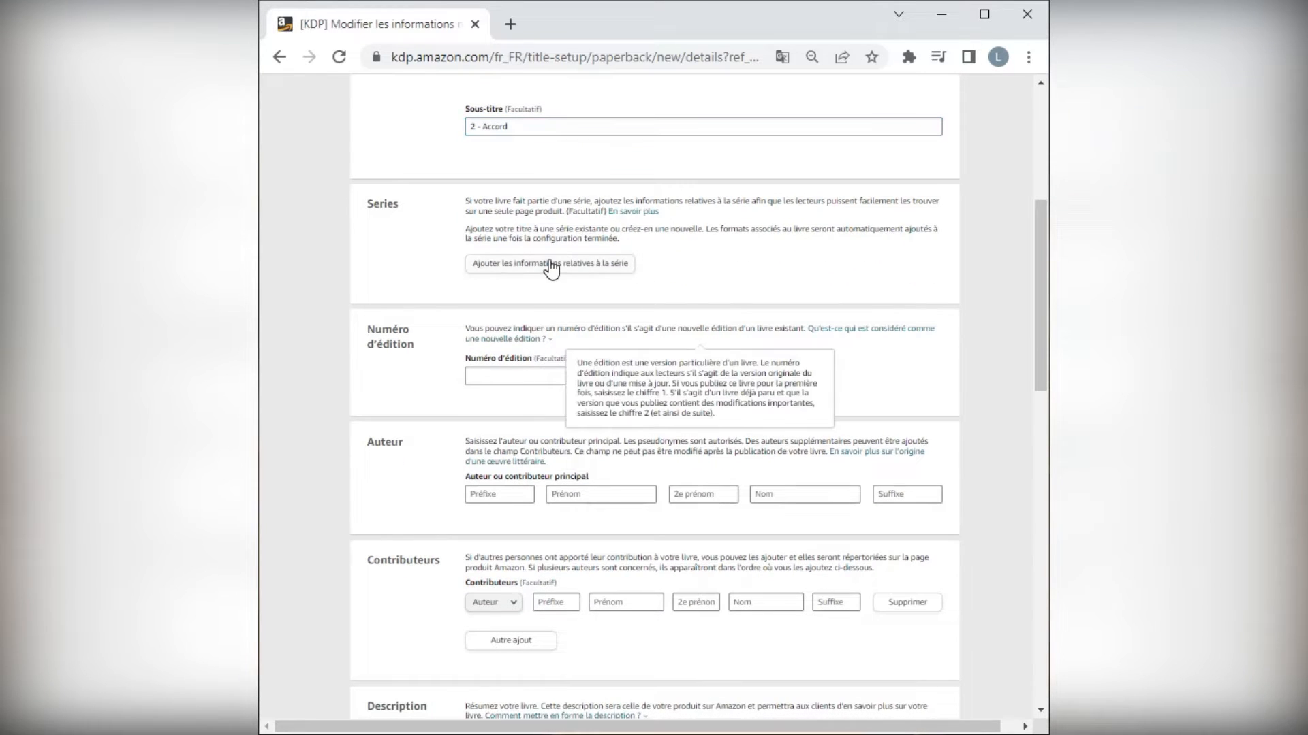
scroll(553, 366, "up", 1)
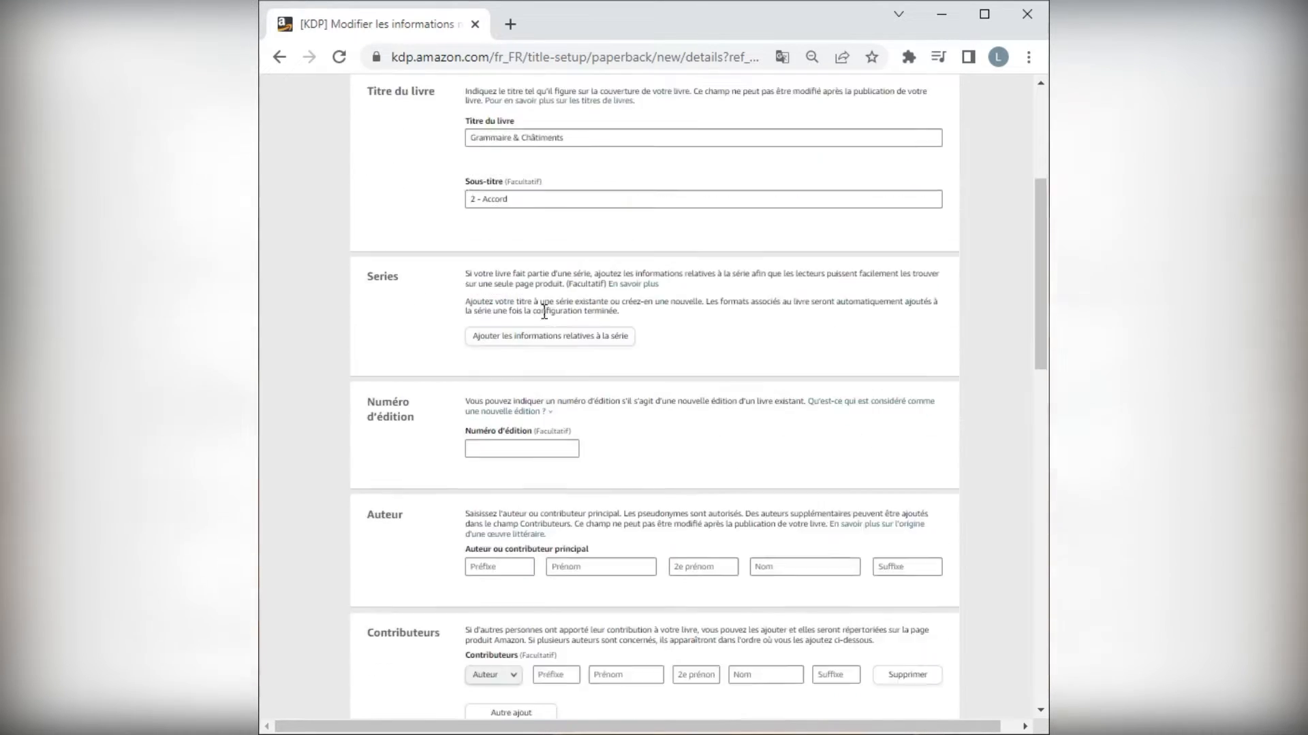
left_click(553, 366)
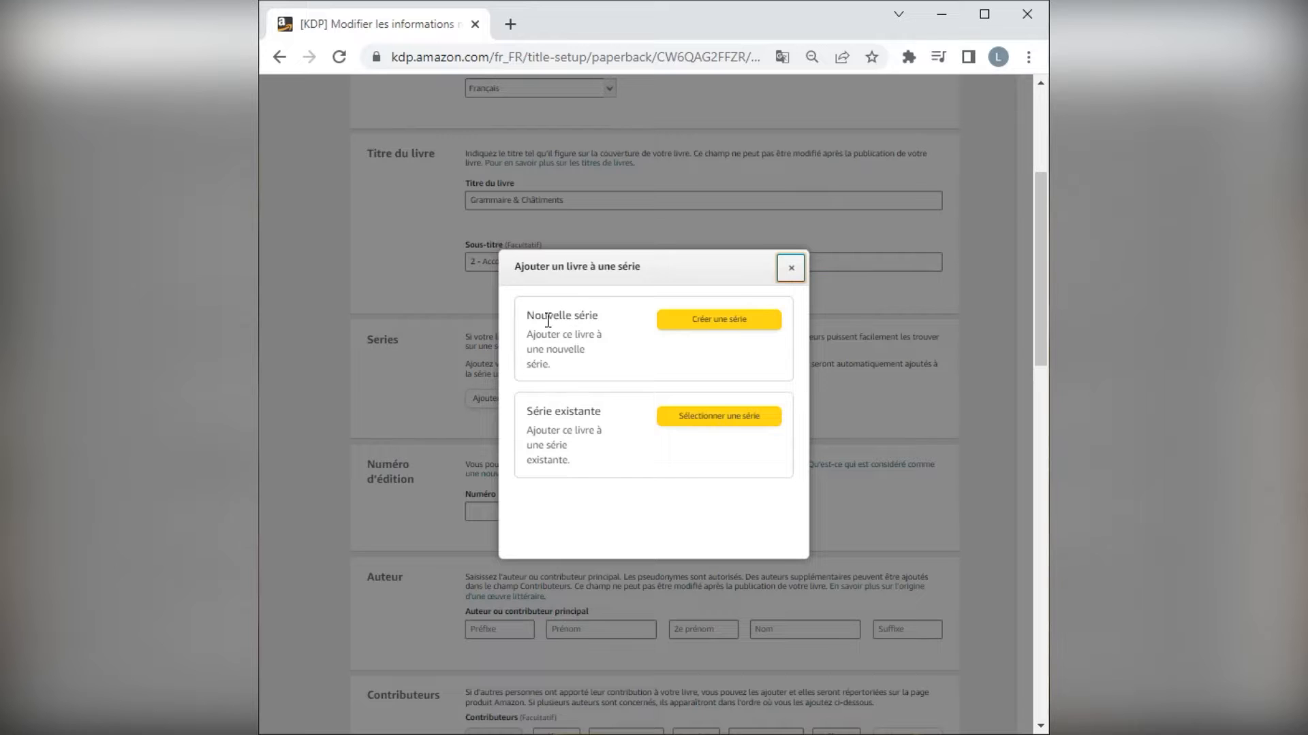
left_click(701, 420)
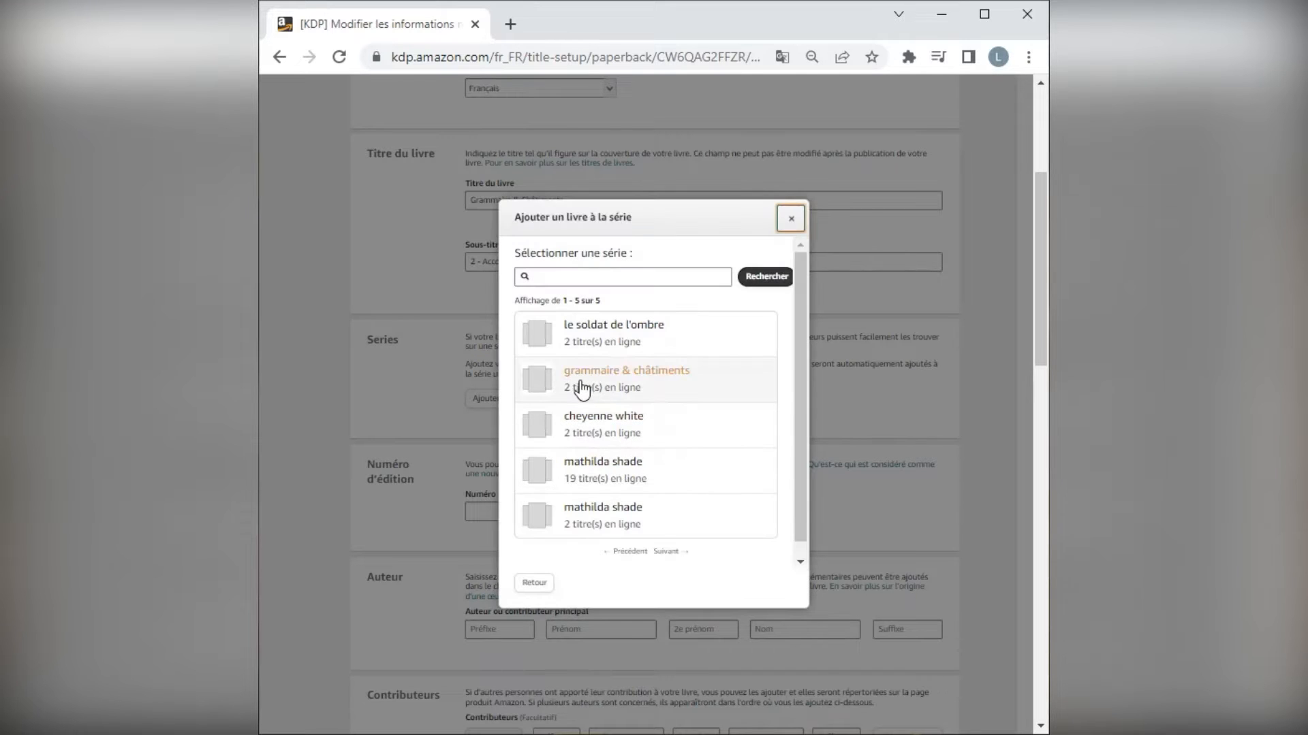
left_click(581, 387)
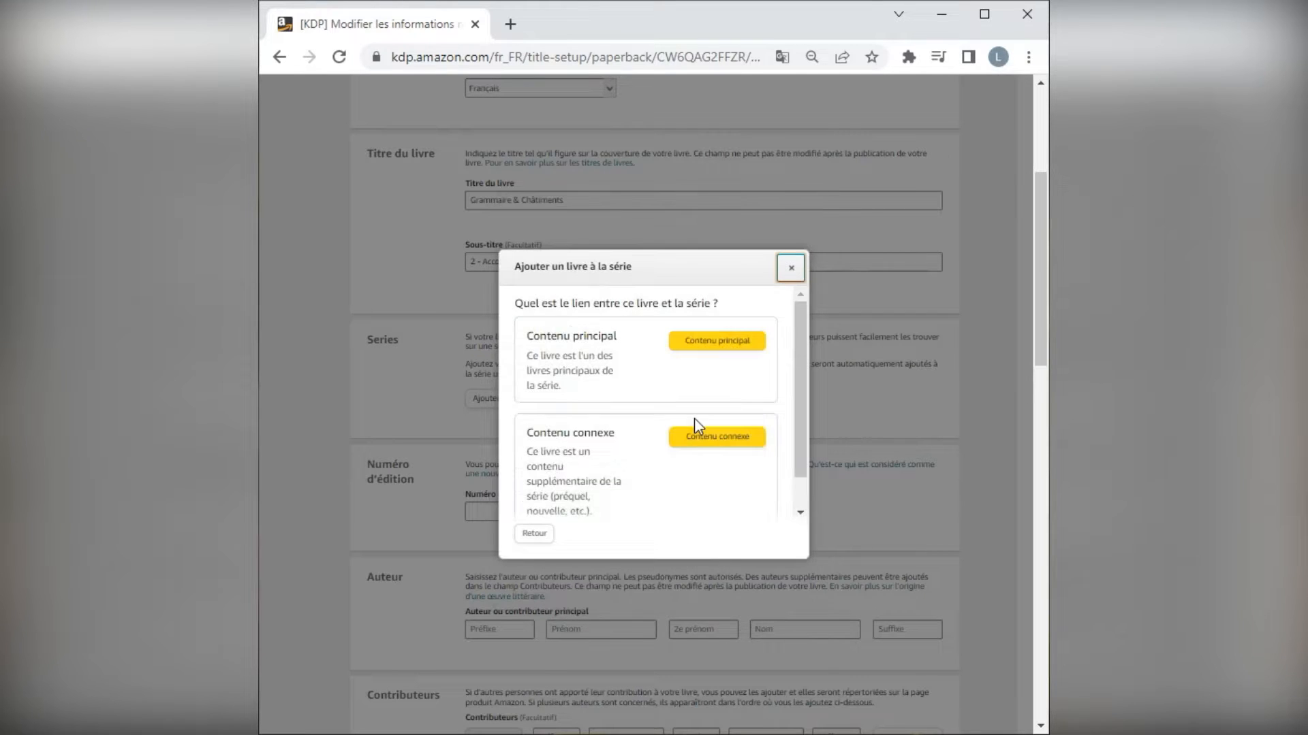
left_click(703, 350)
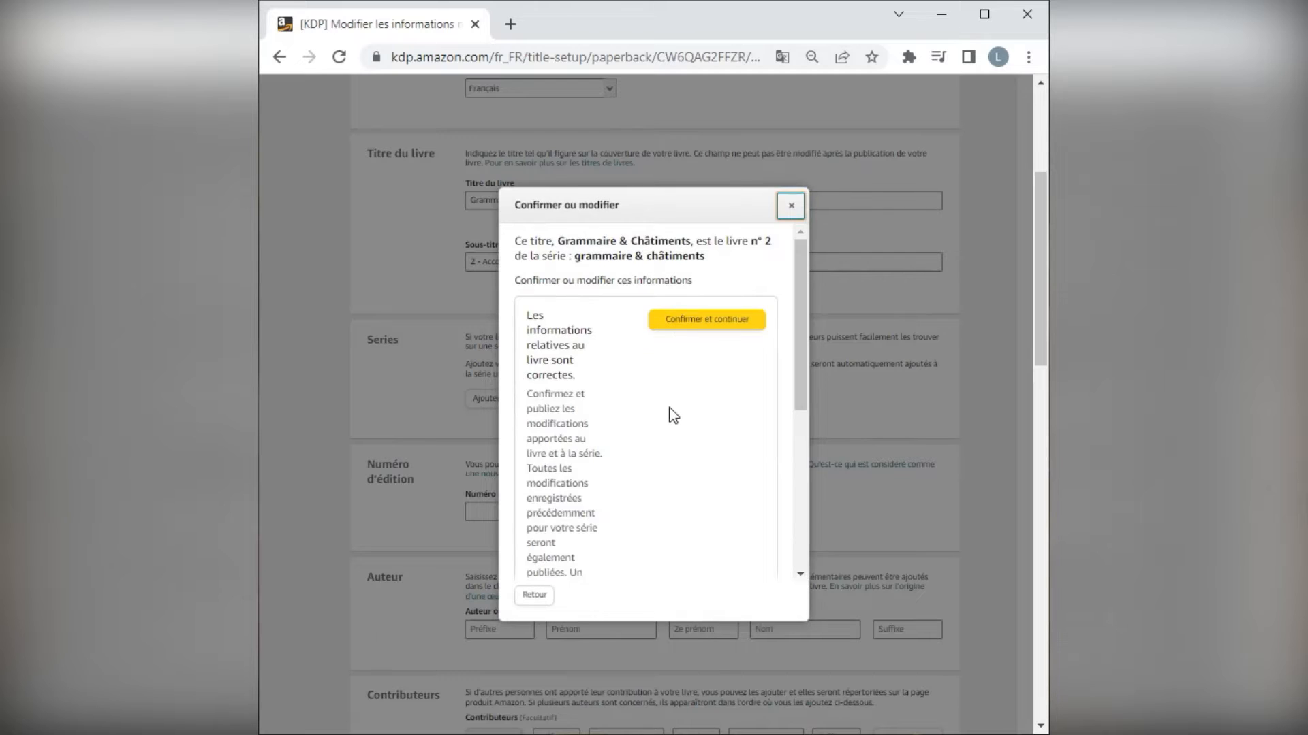
Review and confirm the book's series information, and close the saved-changes message.
scroll(670, 388, "down", 5)
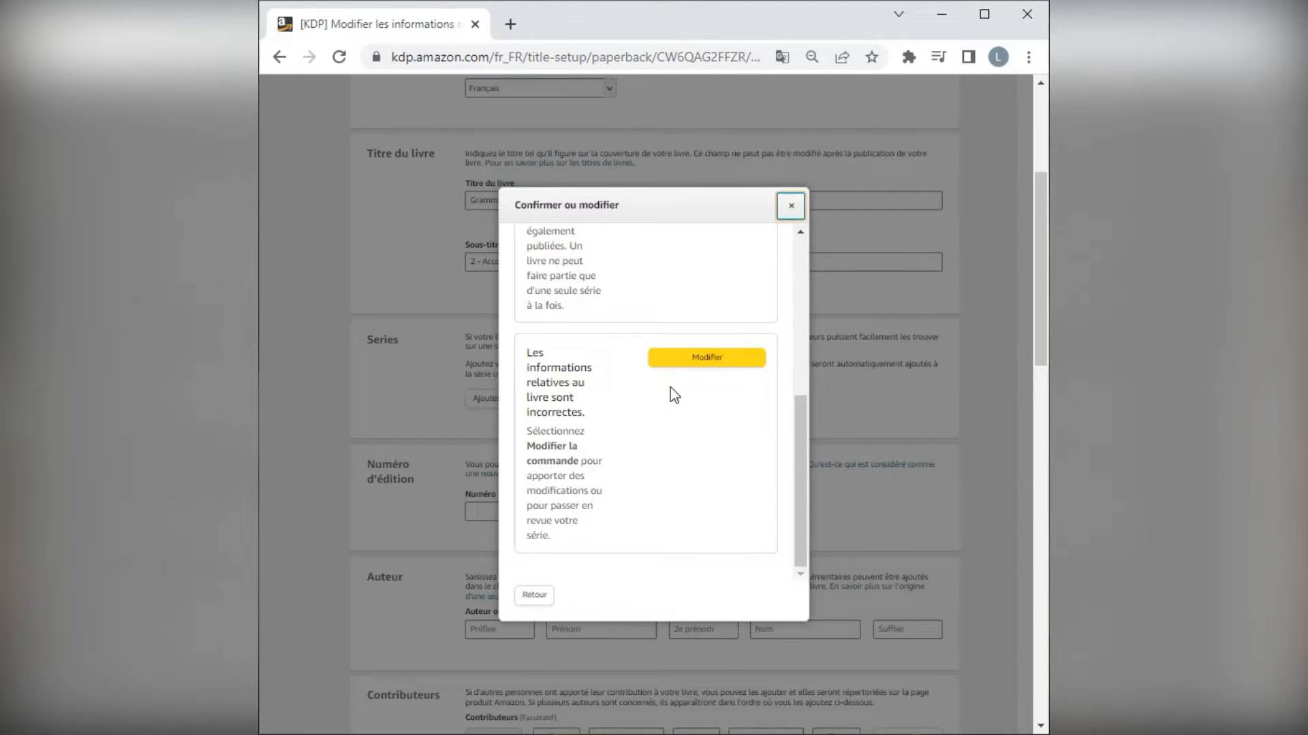
scroll(670, 387, "up", 3)
scroll(670, 388, "down", 3)
scroll(589, 489, "up", 5)
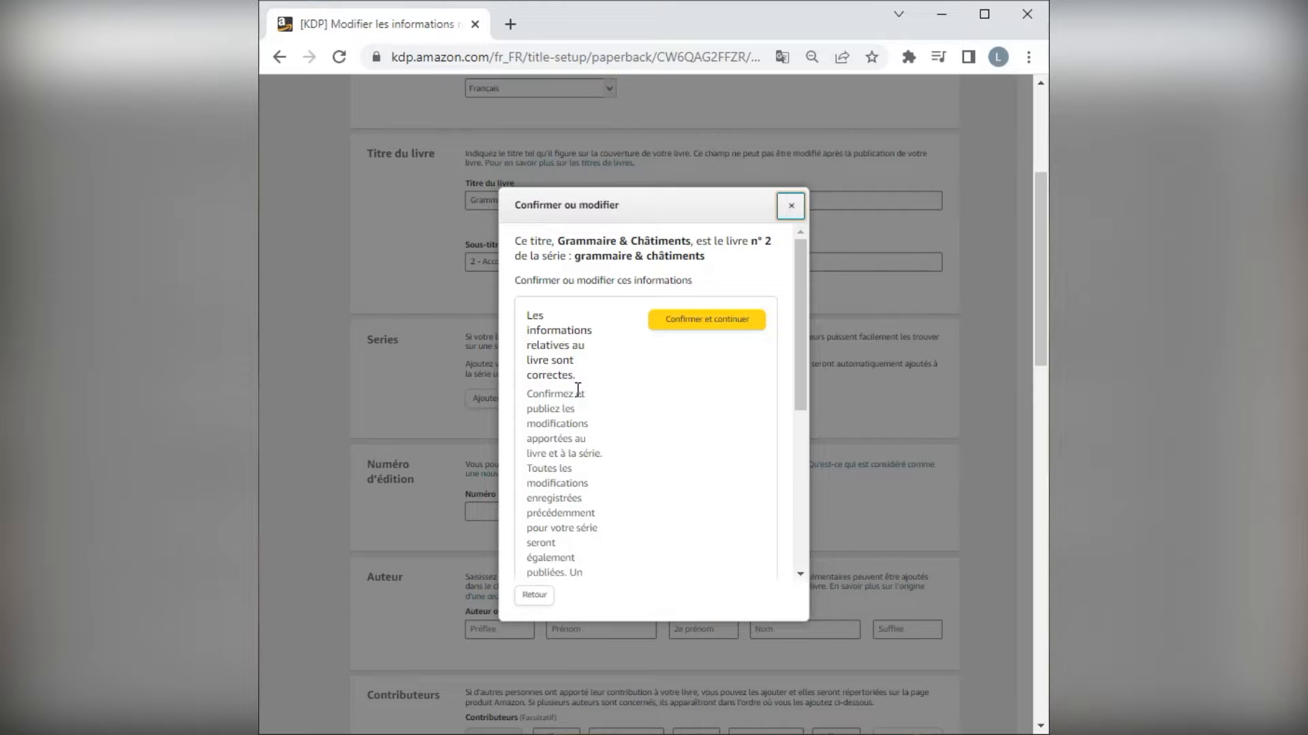
left_click(685, 320)
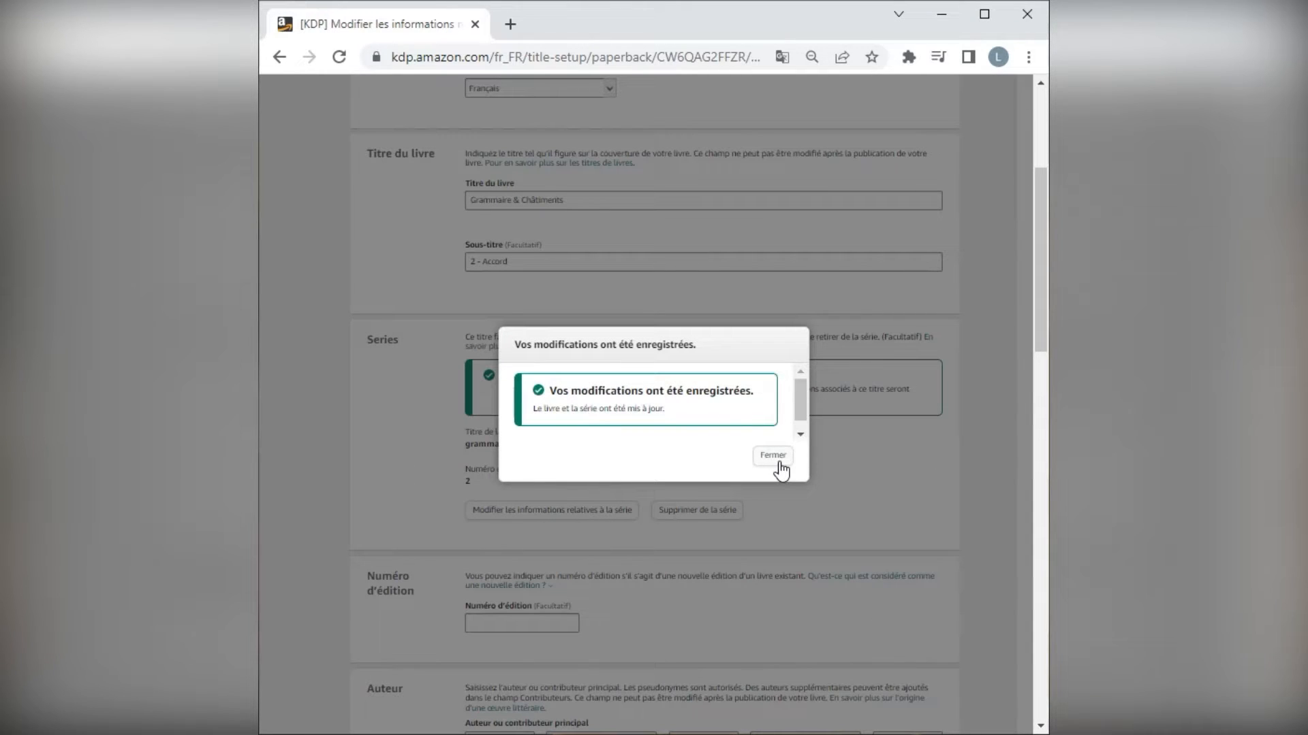
left_click(773, 456)
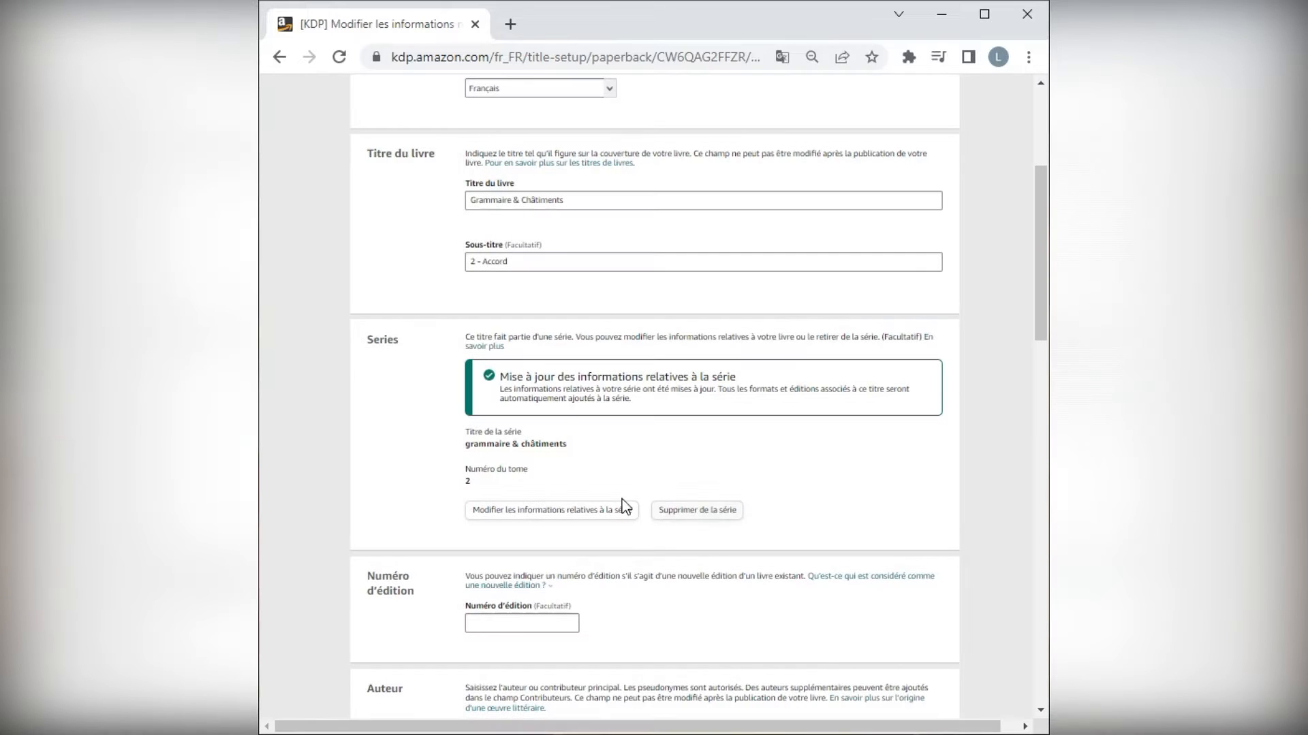
Paste the prepared book summary into the description of the paperback.
scroll(798, 501, "down", 3)
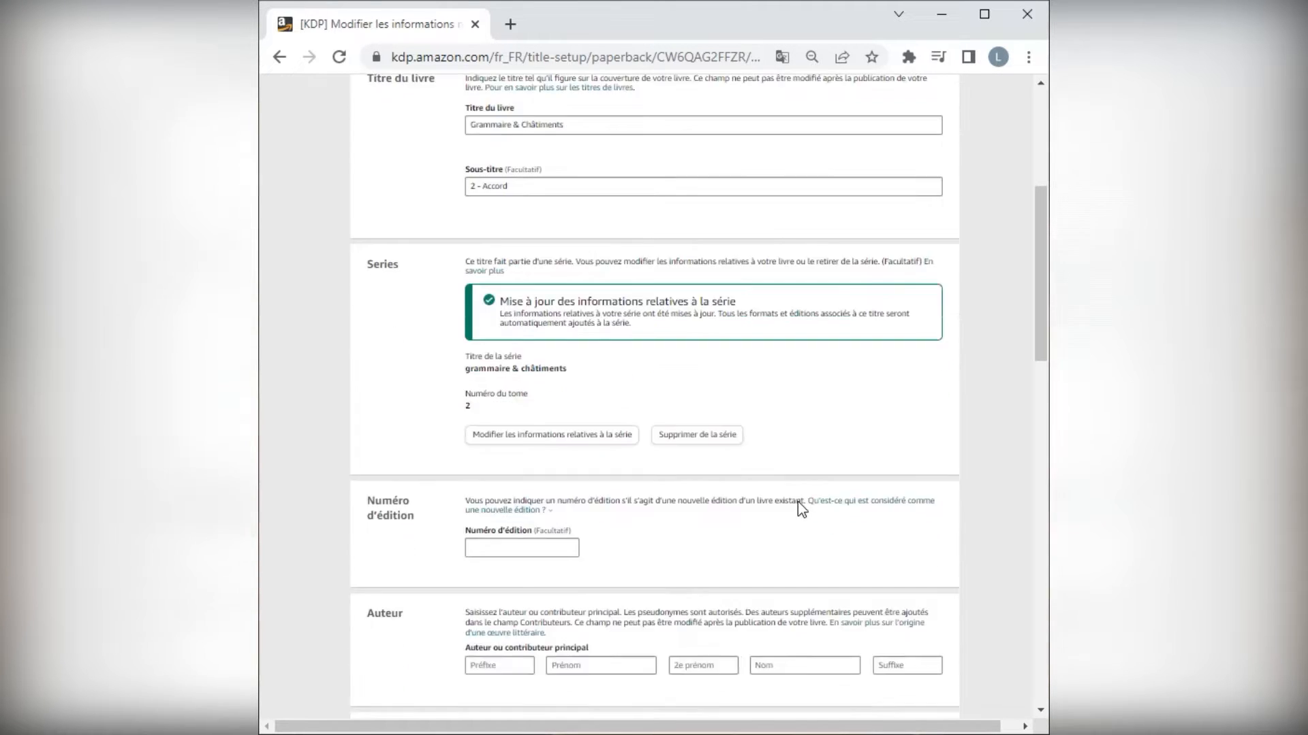
scroll(798, 504, "down", 4)
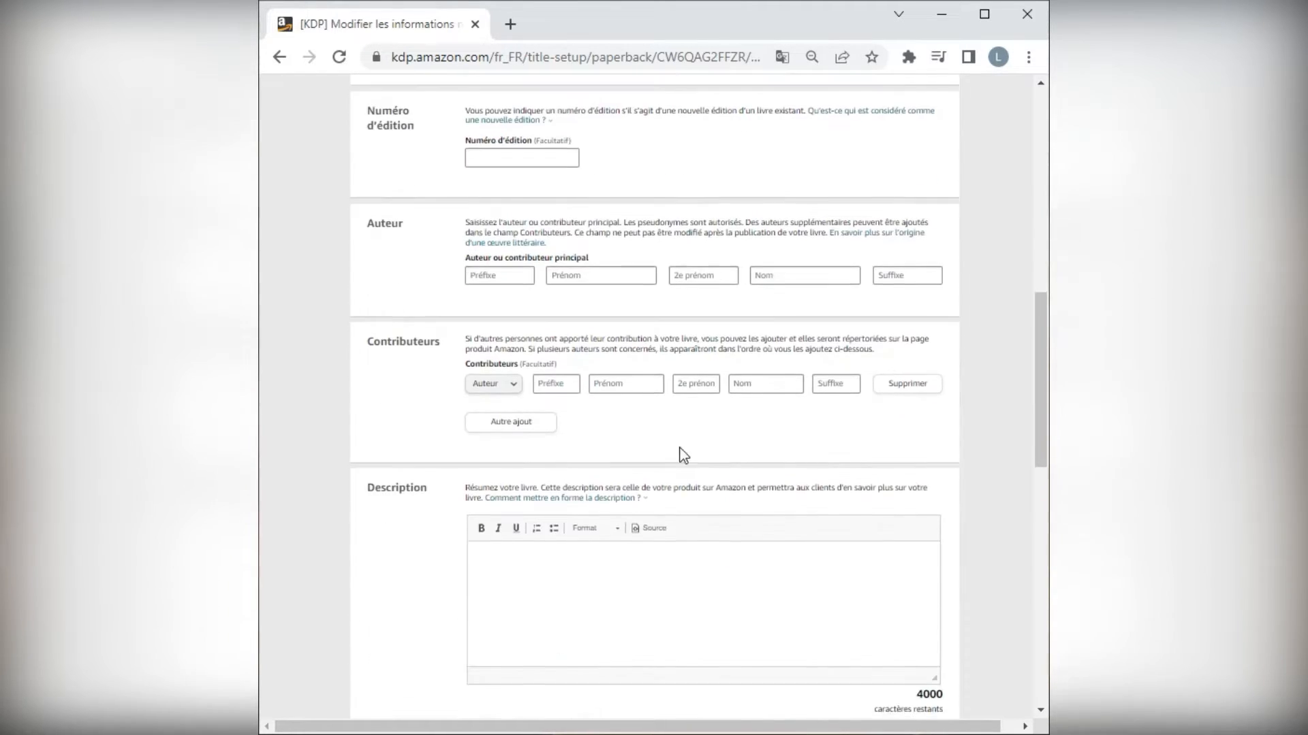
left_click(524, 275)
scroll(572, 272, "down", 4)
left_click(572, 269)
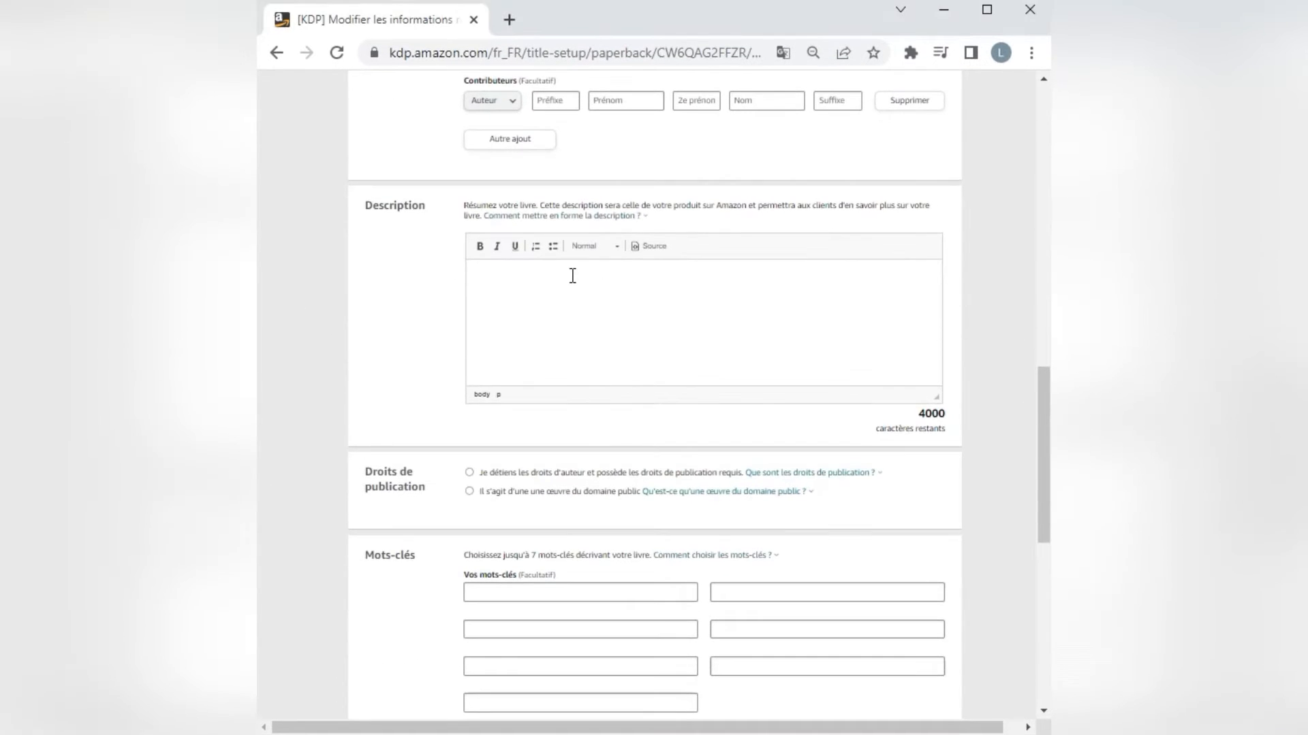
type("Justice Morgan est une sorcière pas vraiment comme les autres… même si elle n'est pas sûre d'avoir envie de savoir à quel point. Sa cavale loin du Cercle du saule blanc a pris un nouveau tournant ces dernières semaines, et si elle veut avancer dans sa toute nouvelle vie, elle va devoir enquêter pour comprendre dans quoi elle a mis les pieds  Retrouvez la prof de linguistique ténébreuse et son équipe improbable pour une expédition dans les méandres de la Source")
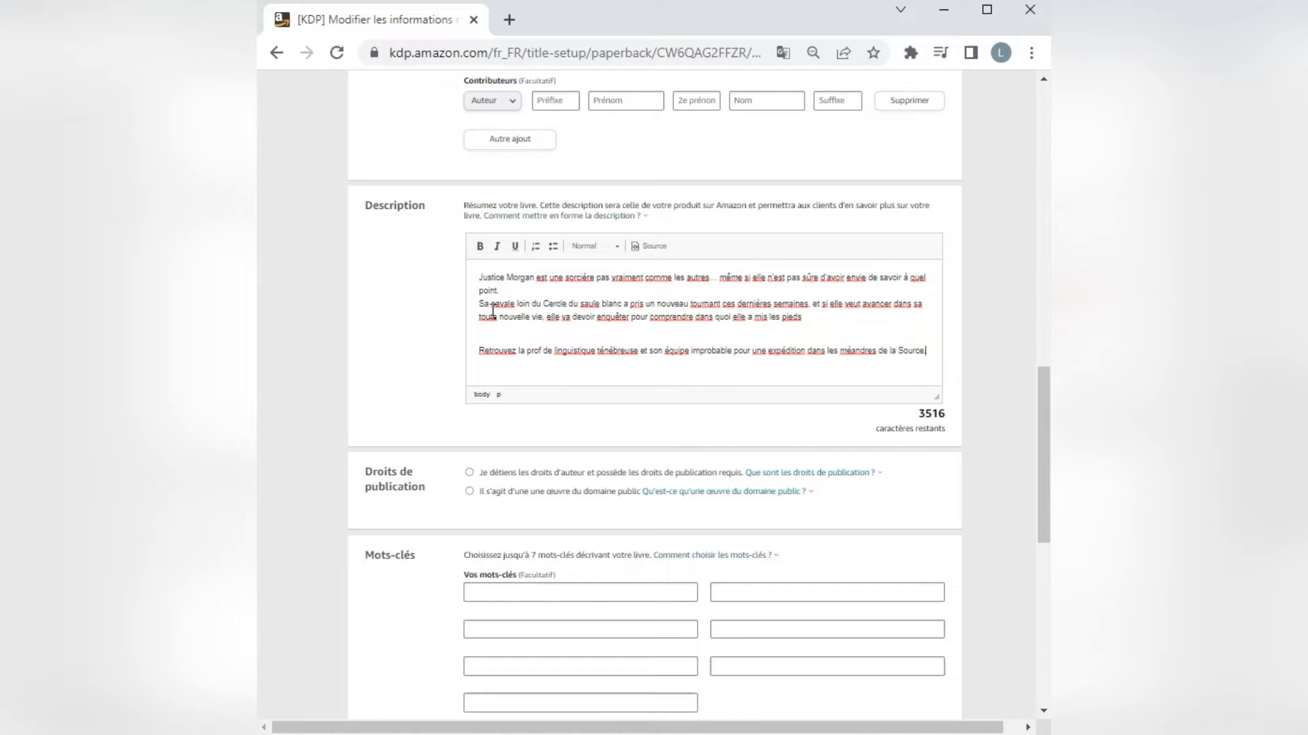
Declare that you own the copyright and hold the required publishing rights.
left_click(470, 473)
scroll(625, 509, "down", 2)
mouse_move(669, 402)
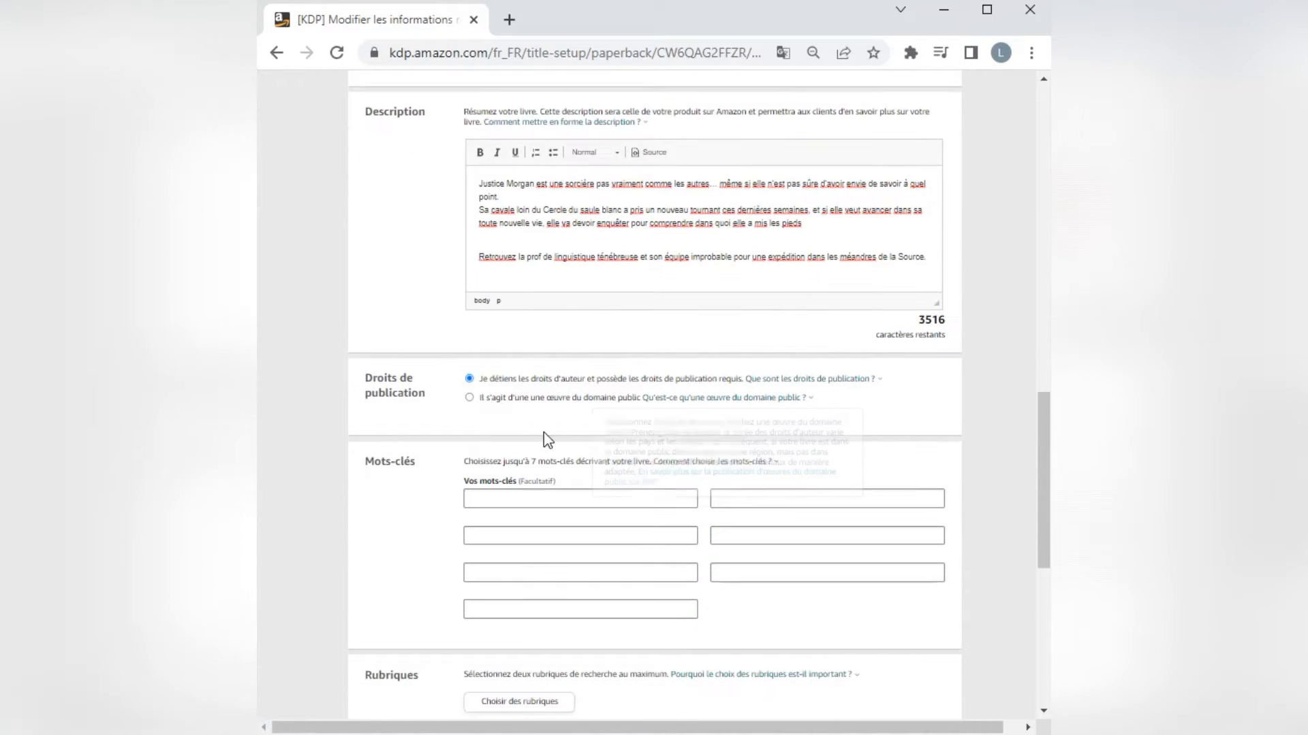
Fill in the first three keywords: "fantasy", "urban fantasy" and "fantastique".
scroll(542, 435, "down", 2)
left_click(543, 403)
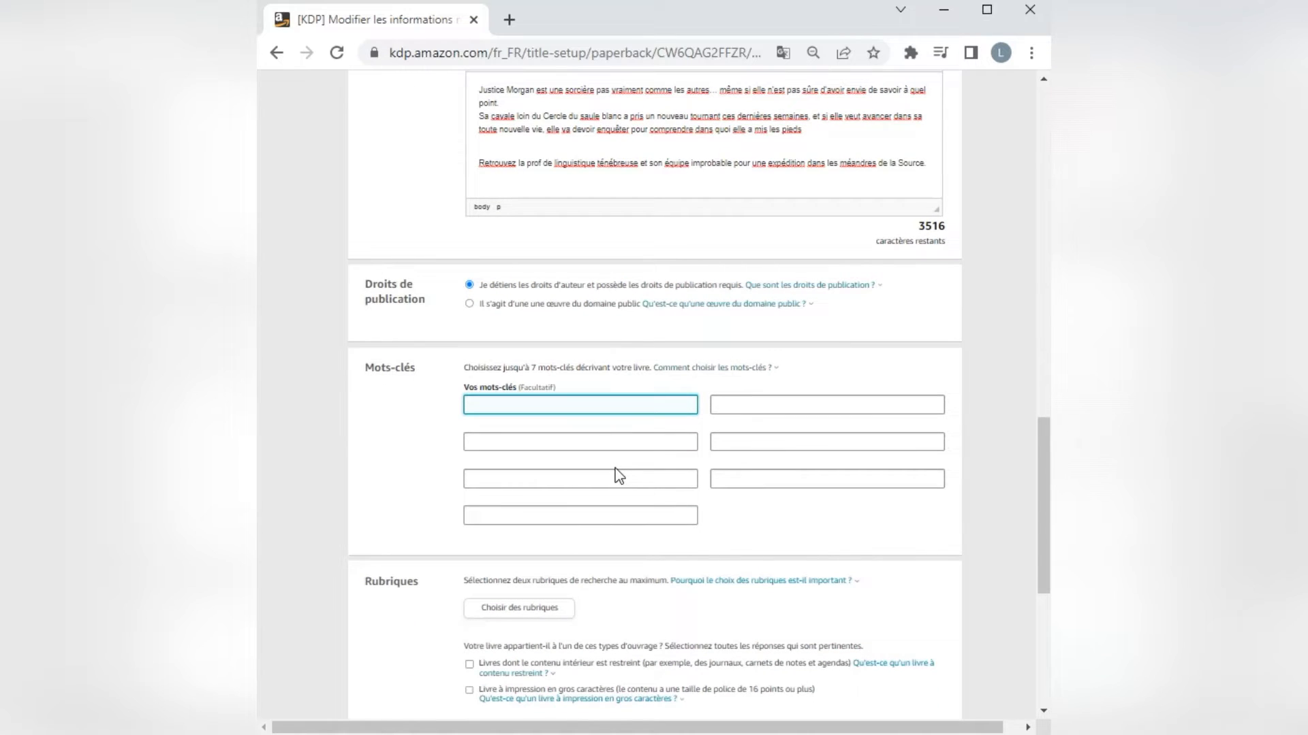
type("fan")
key("Tab")
type("urban fantasy")
key("Tab")
type("fantastique")
key("Tab")
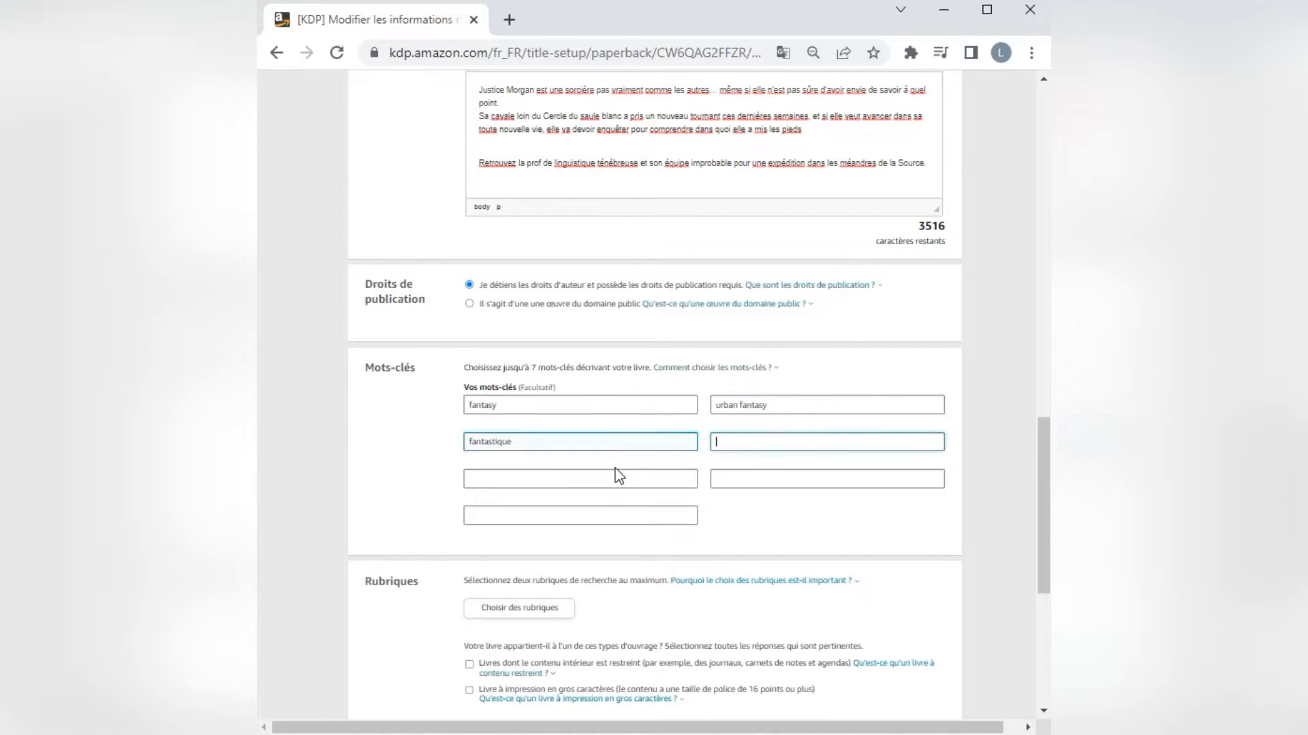
Add the keywords "sorcière", "professseur" and "magie" in the next three keyword fields.
type("sorcière")
key("Tab")
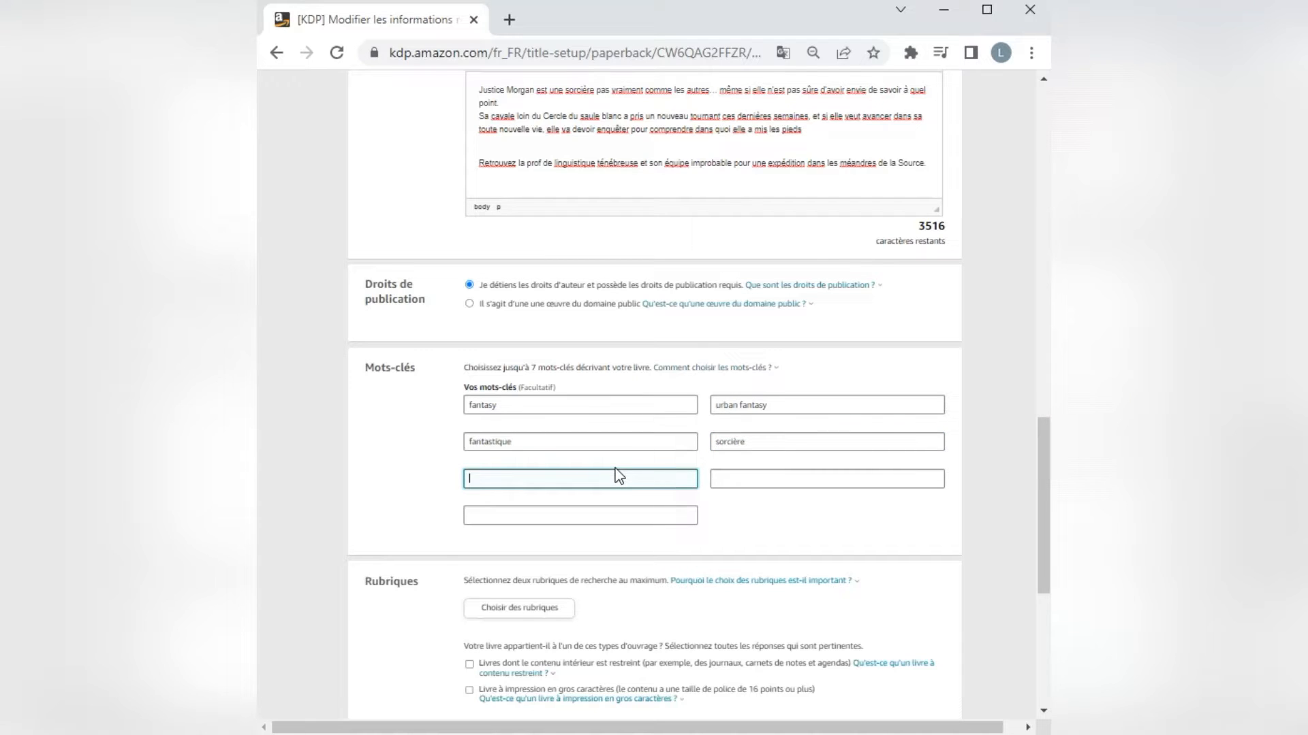
type("professseur")
key("Tab")
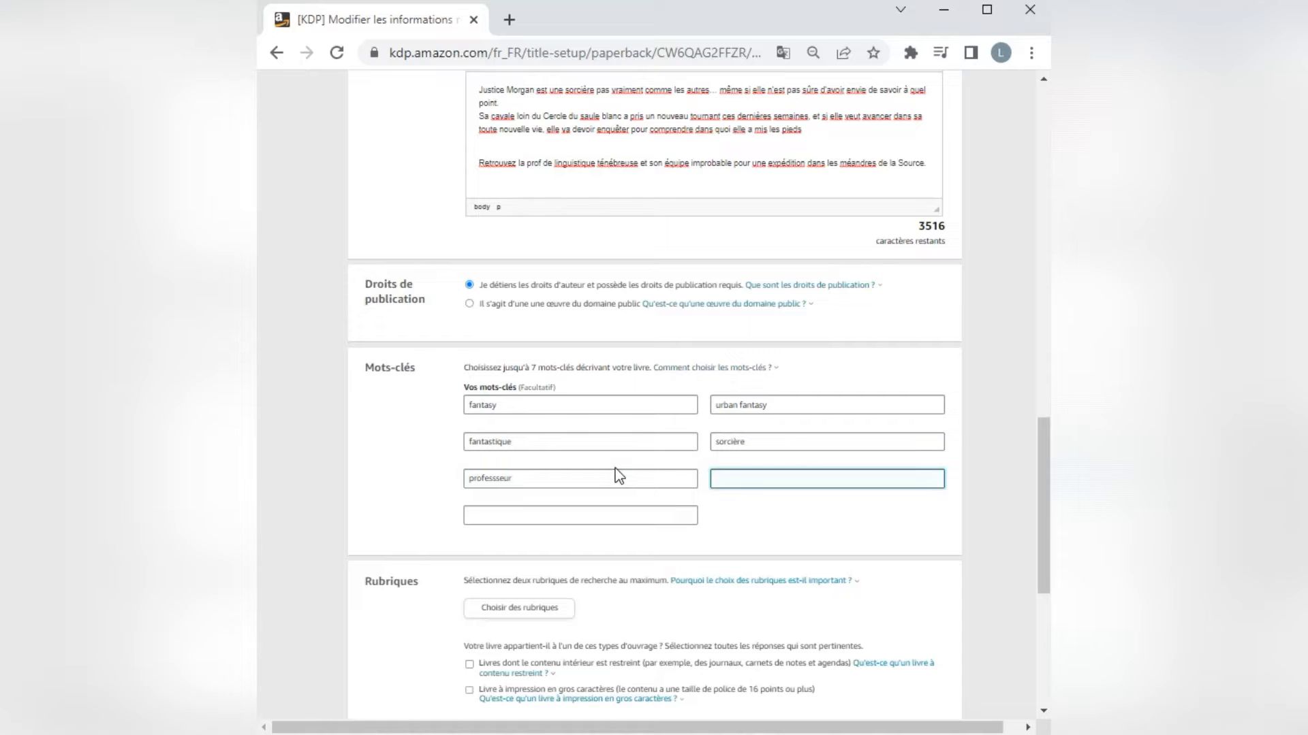
type("magie")
key("Tab")
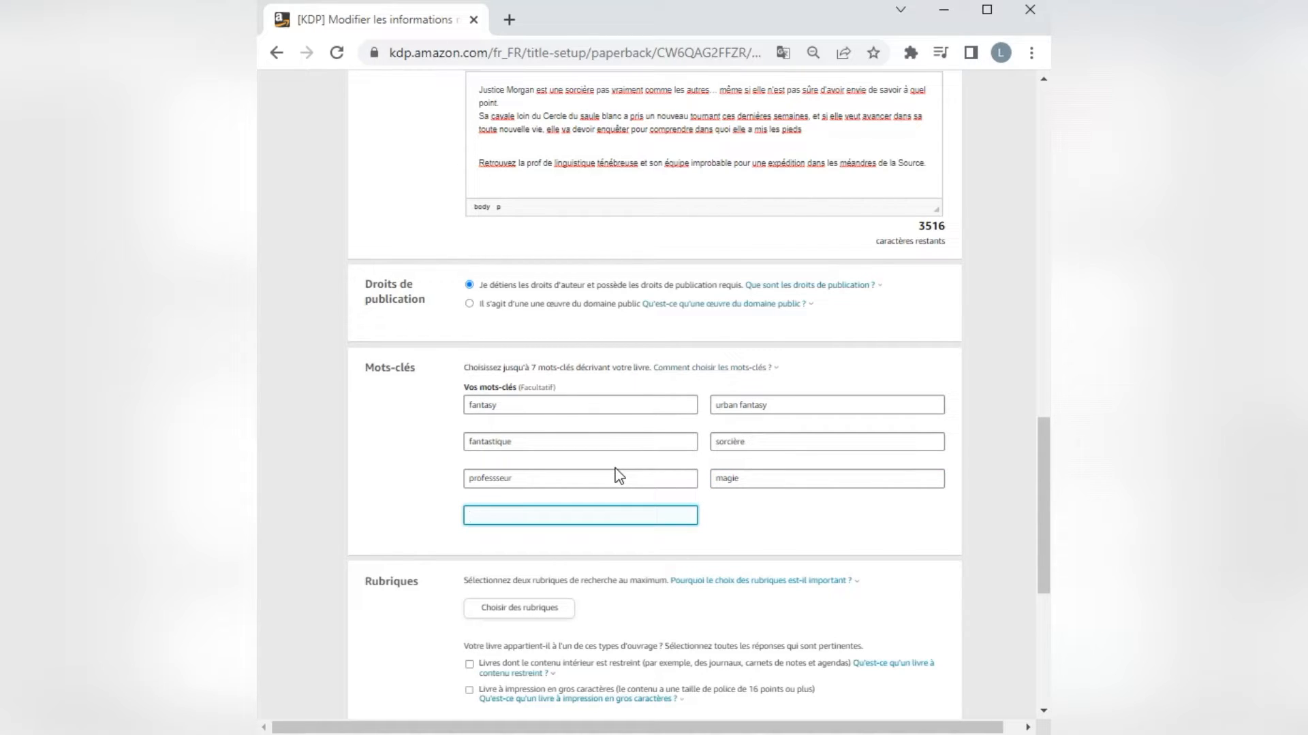
Open the book's category selection, expand Fiction and its Fantasy group, and look through the available subcategories.
scroll(619, 474, "down", 5)
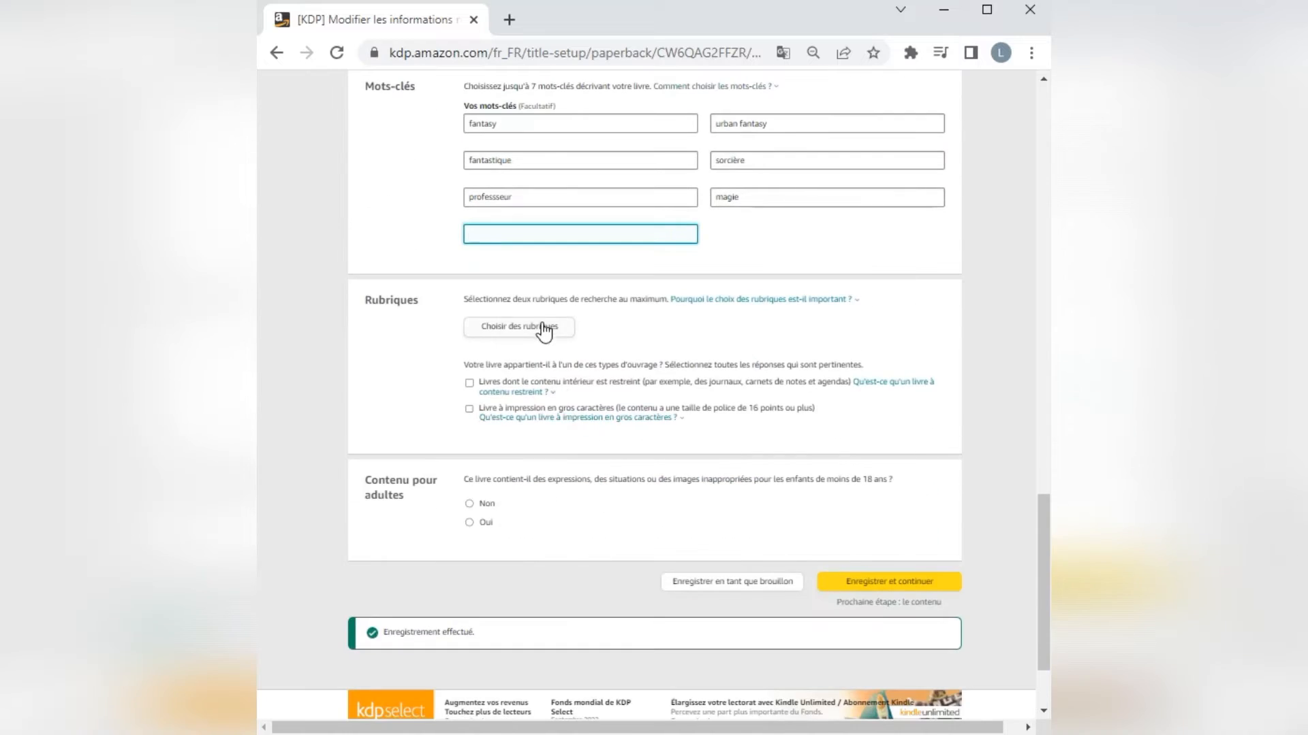
left_click(538, 328)
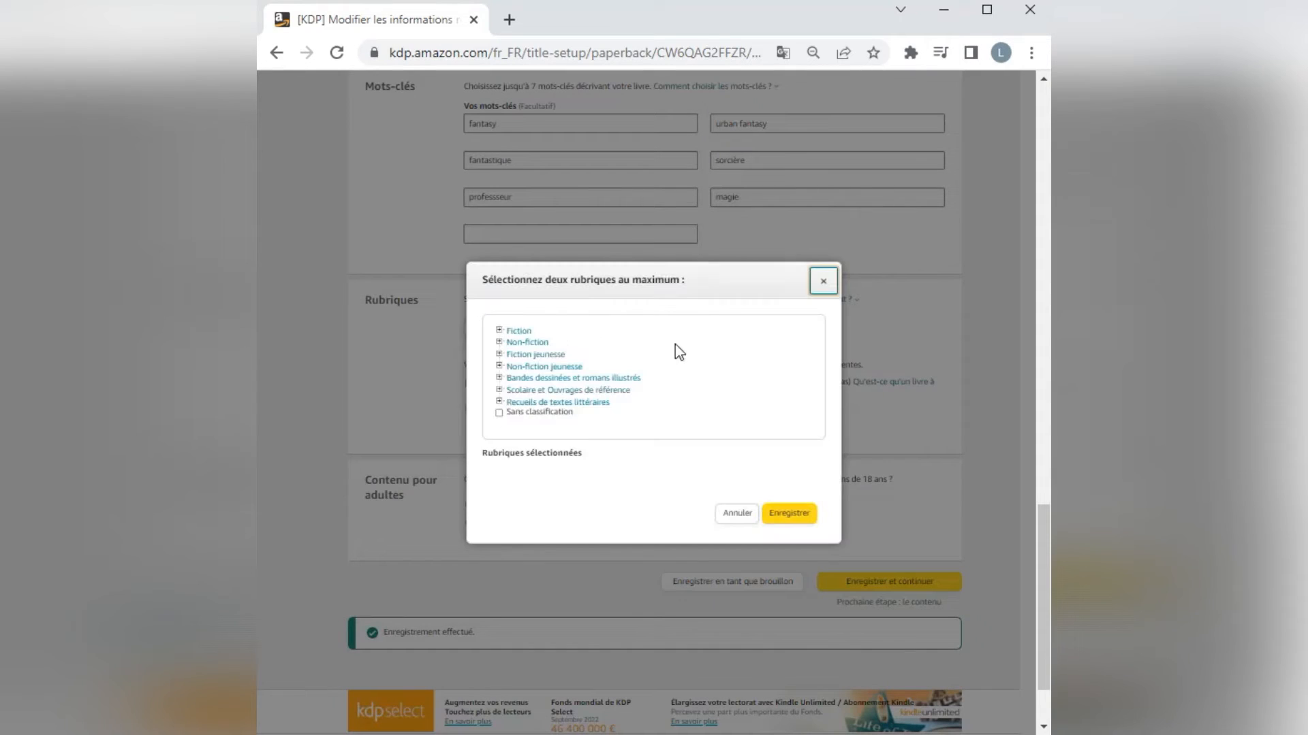
left_click(499, 331)
scroll(557, 383, "down", 1)
scroll(557, 382, "down", 2)
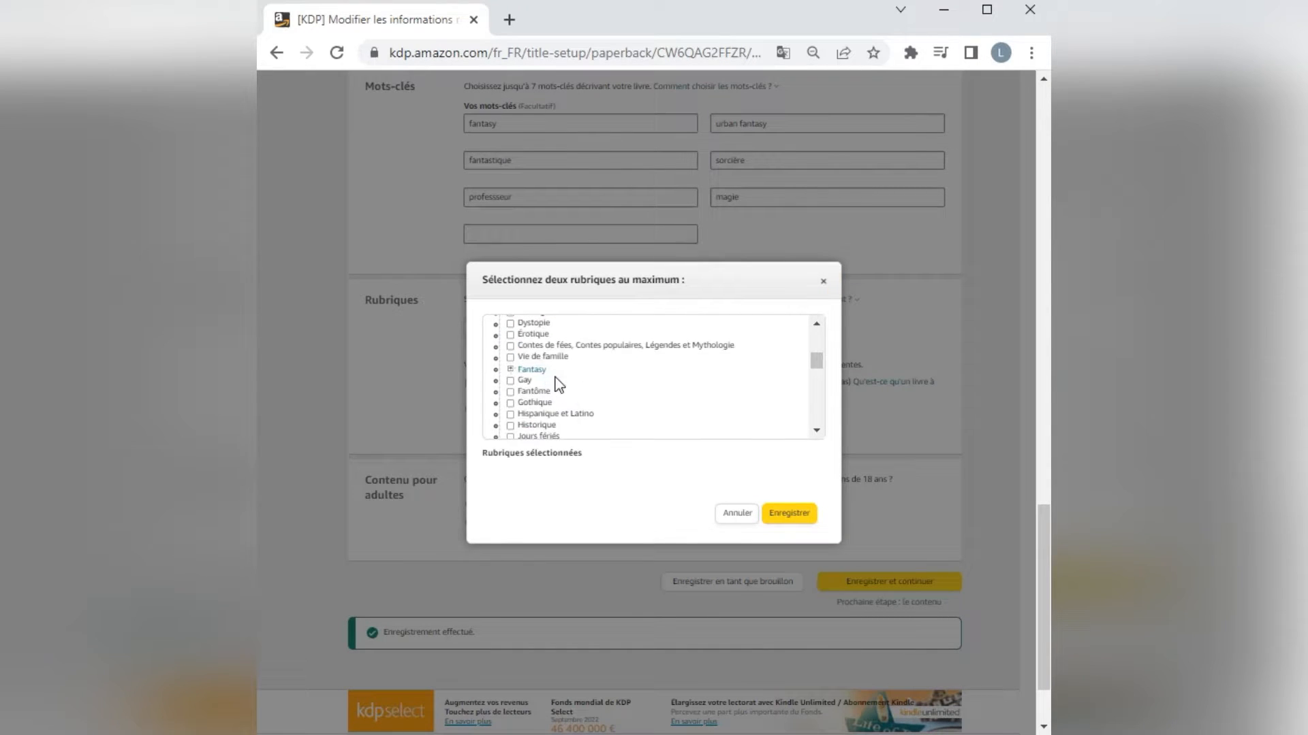
left_click(510, 369)
scroll(579, 395, "down", 1)
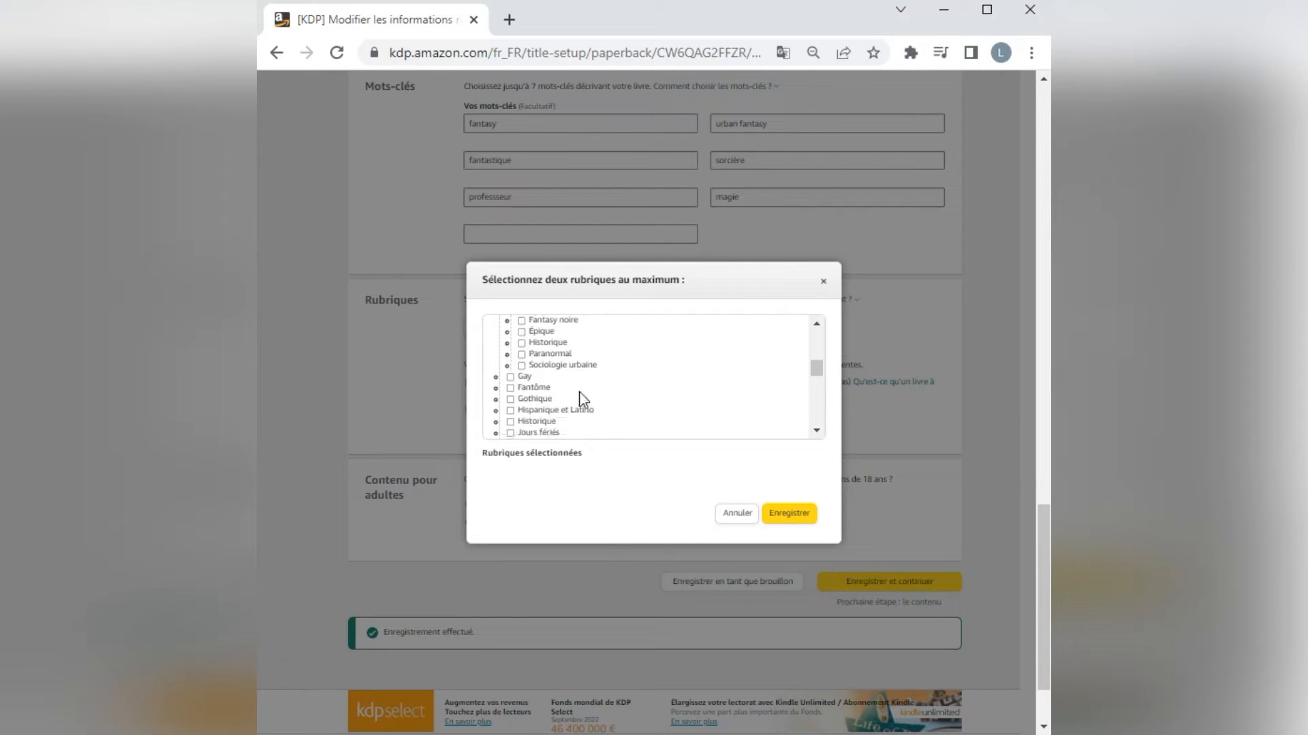
scroll(558, 380, "up", 1)
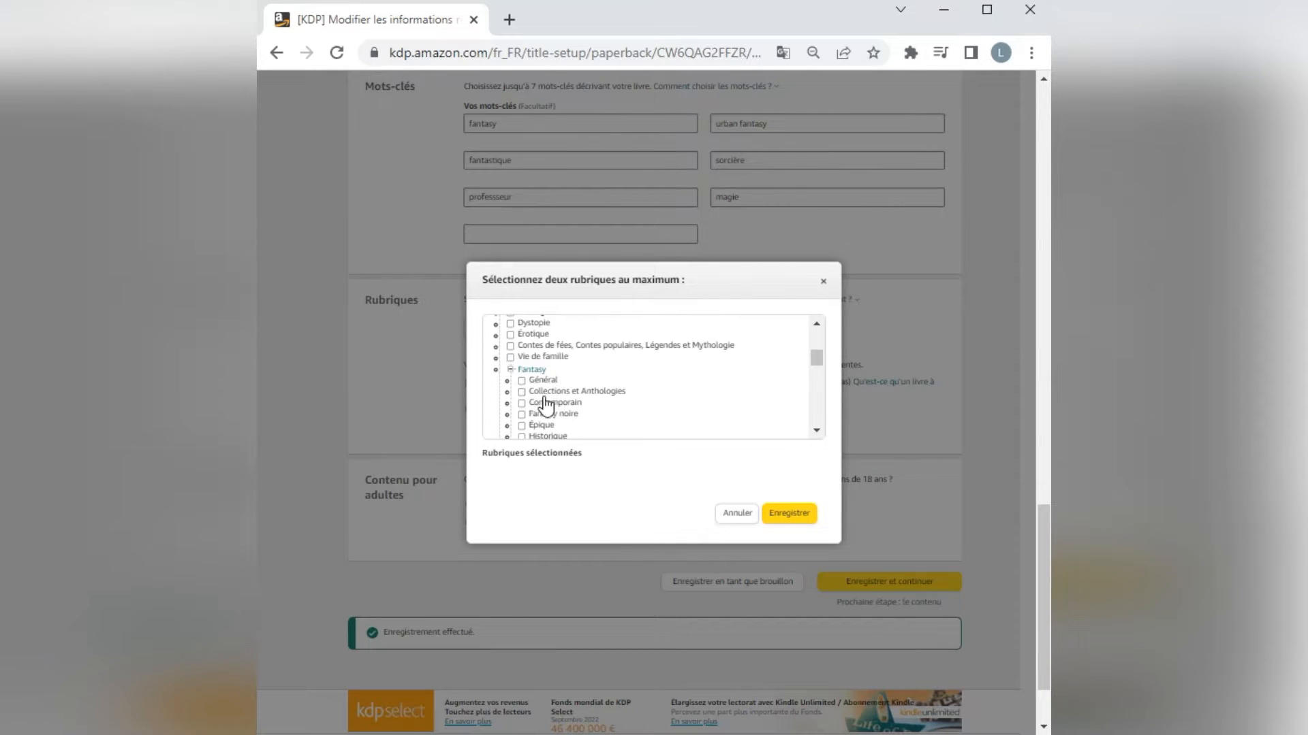
scroll(584, 430, "down", 2)
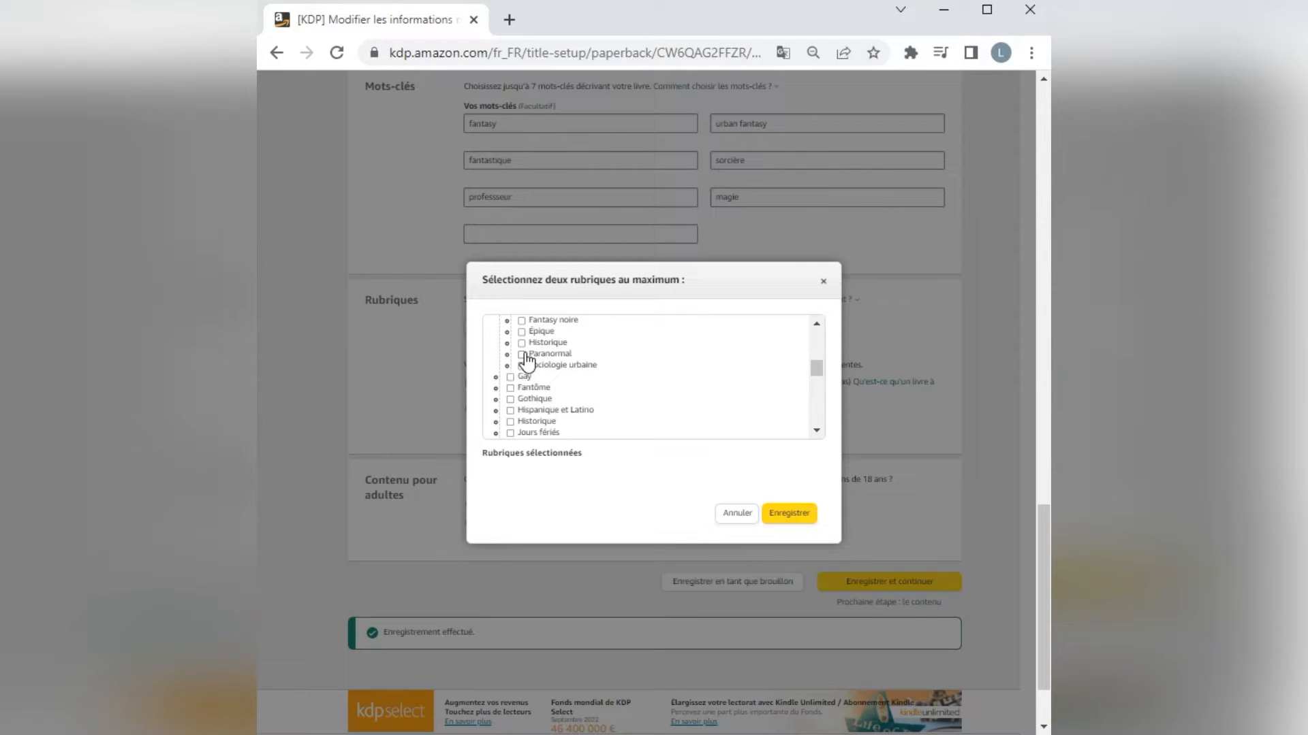
scroll(526, 361, "up", 4)
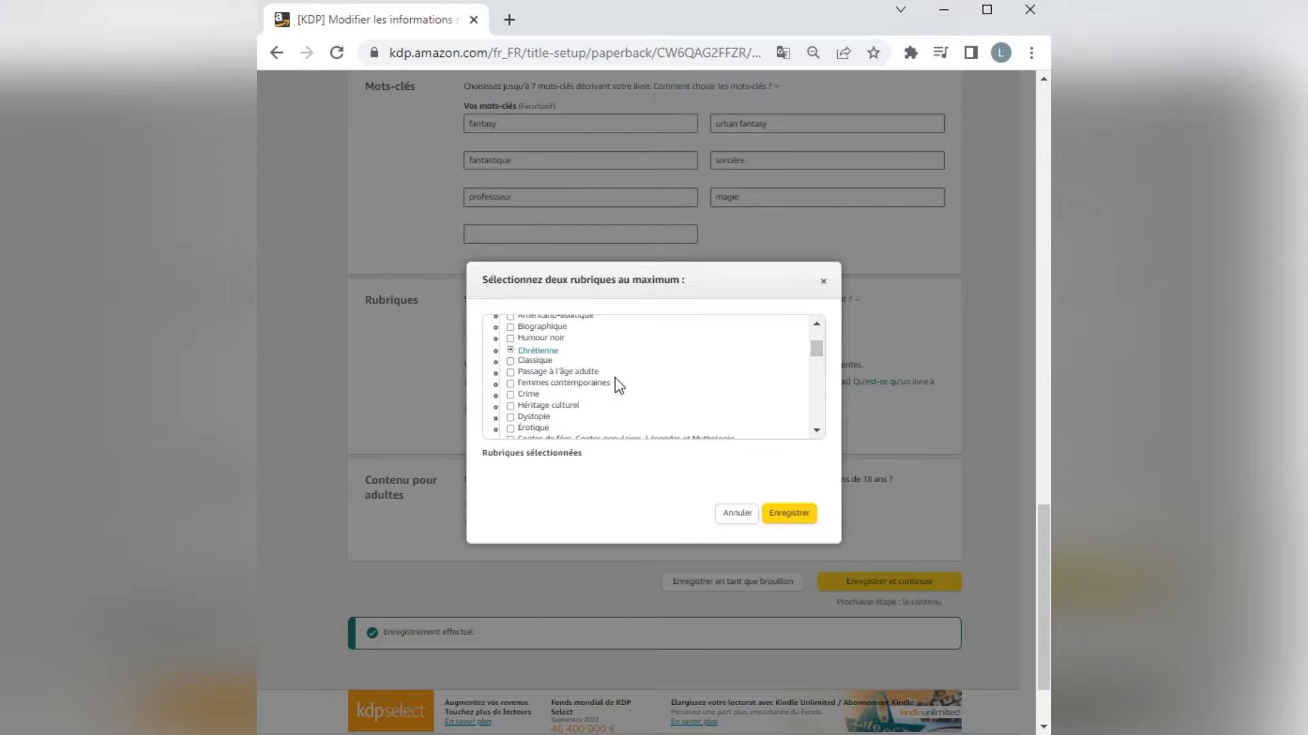
scroll(545, 355, "down", 2)
scroll(577, 385, "down", 1)
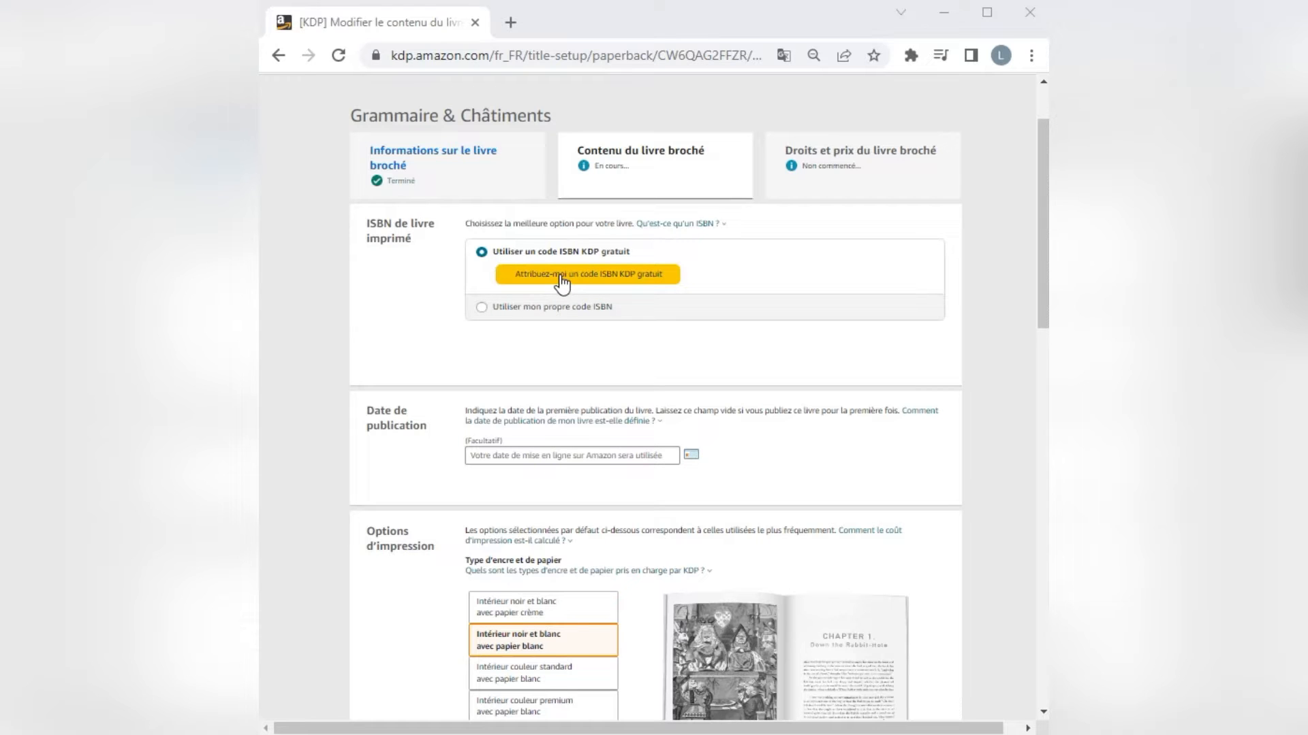
Assign a free KDP ISBN to the paperback and select the assigned number for copying.
left_click(562, 281)
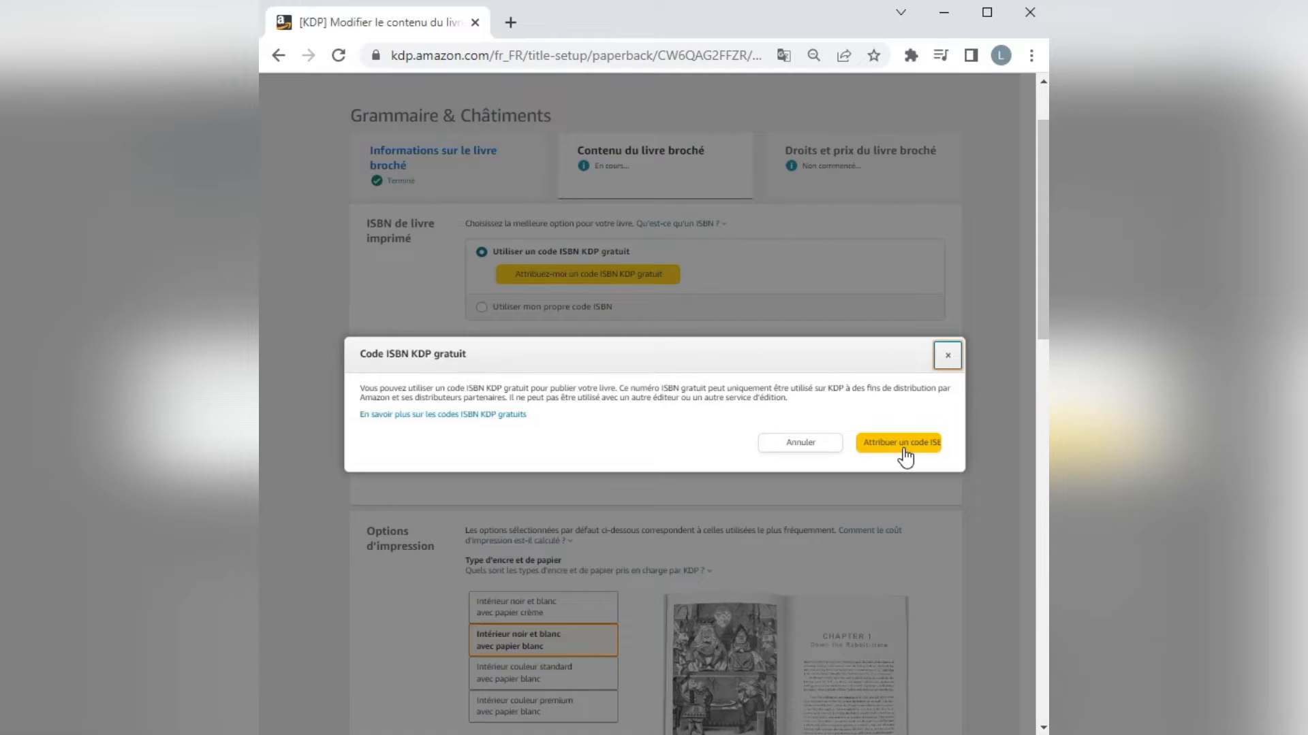
left_click(903, 447)
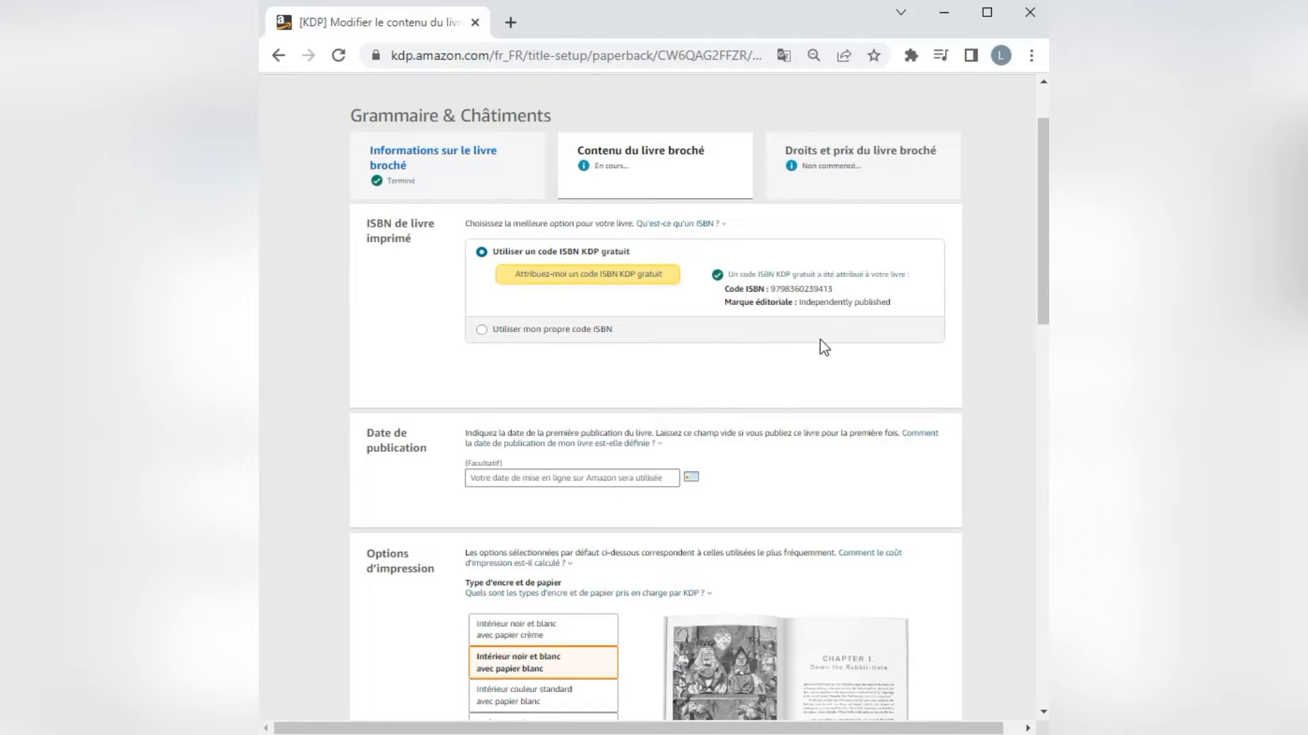
left_click_drag(834, 289, 776, 292)
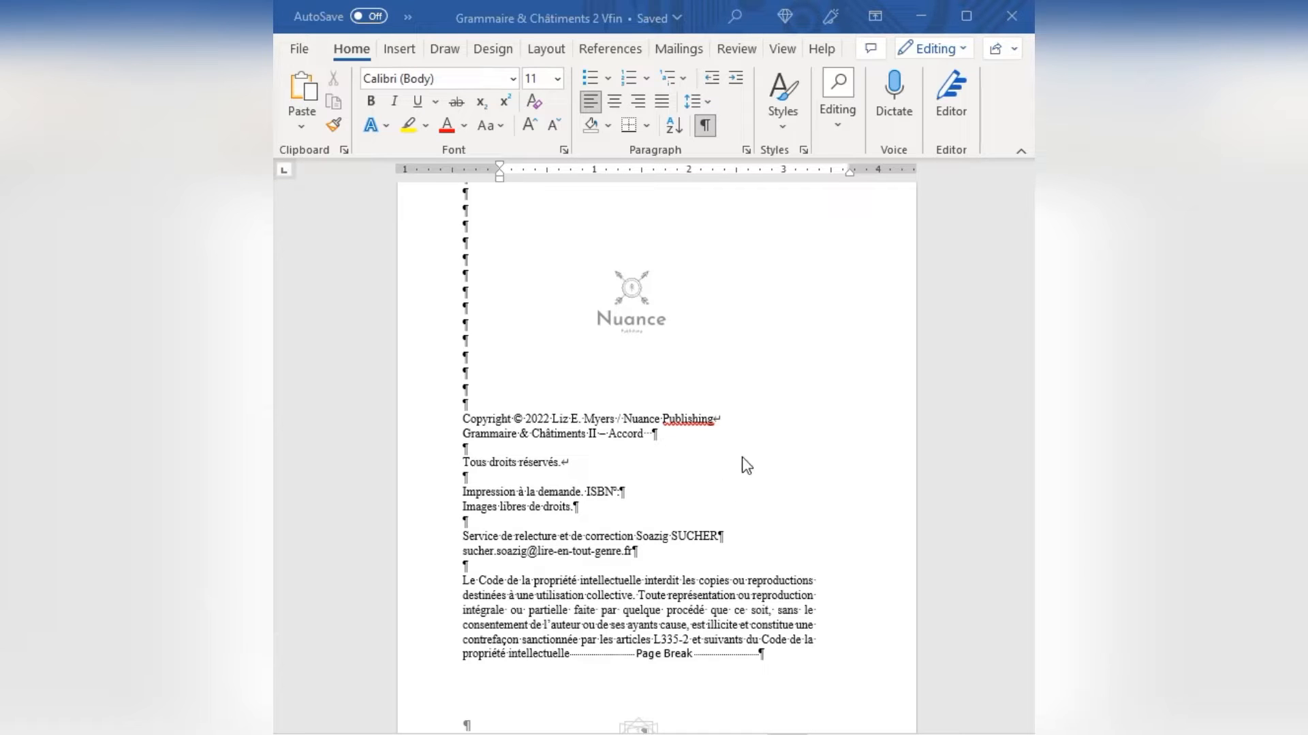
Switch to the Word manuscript and paste the copied ISBN after the "ISBN" label on the copyright page.
left_click(638, 497)
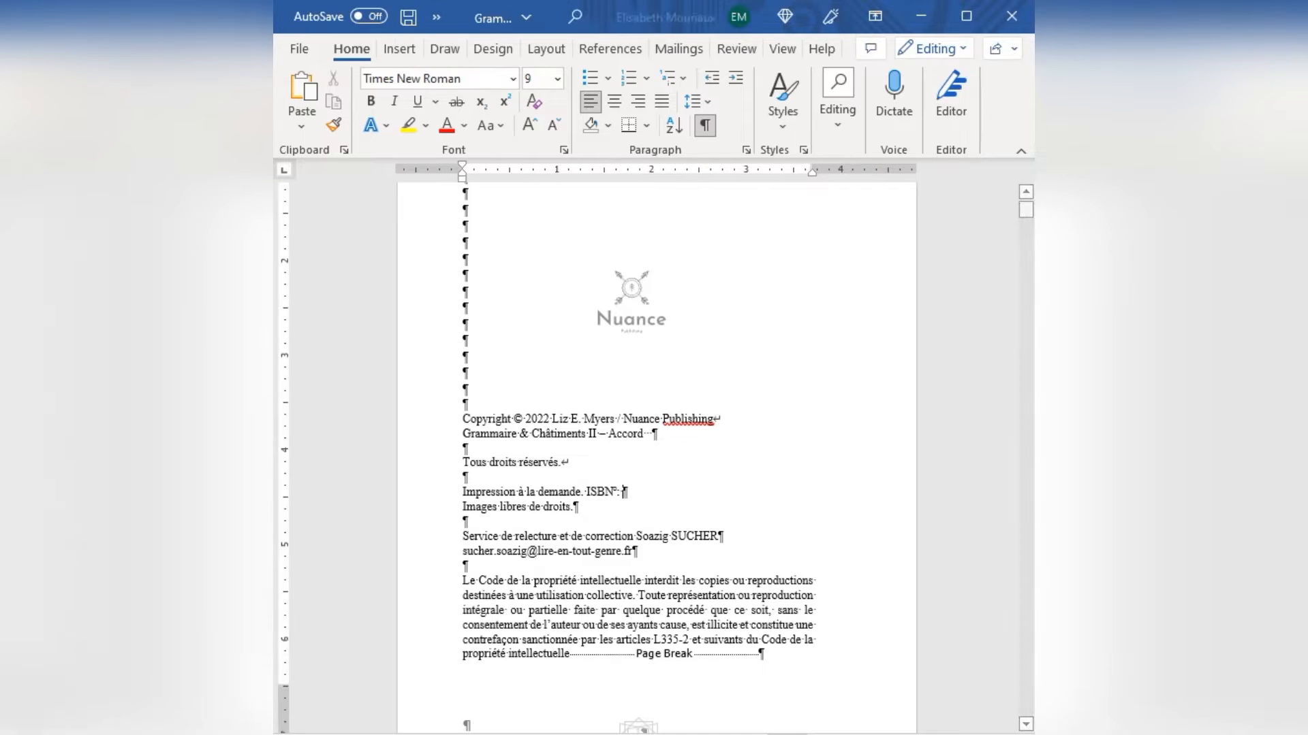
key("ctrl+v")
left_click(784, 442)
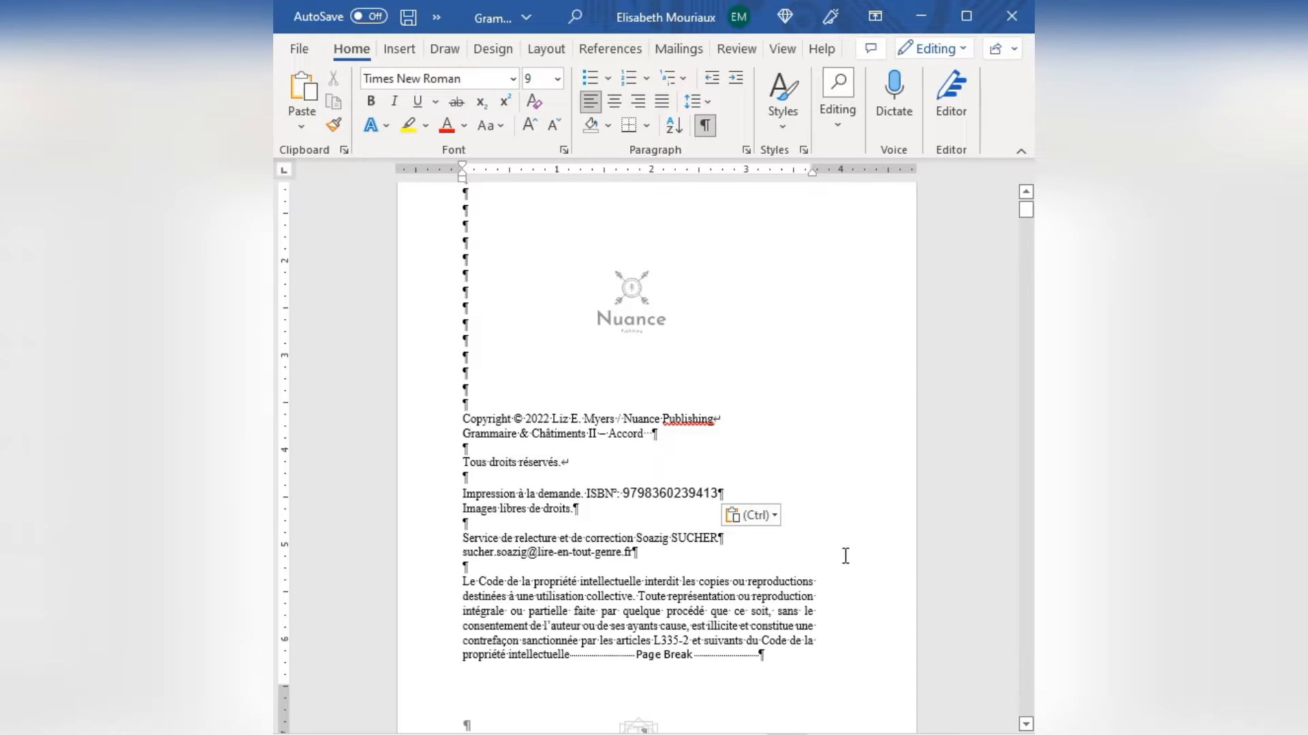
Save the manuscript and hide its paragraph and formatting marks.
scroll(847, 554, "down", 1)
left_click(407, 18)
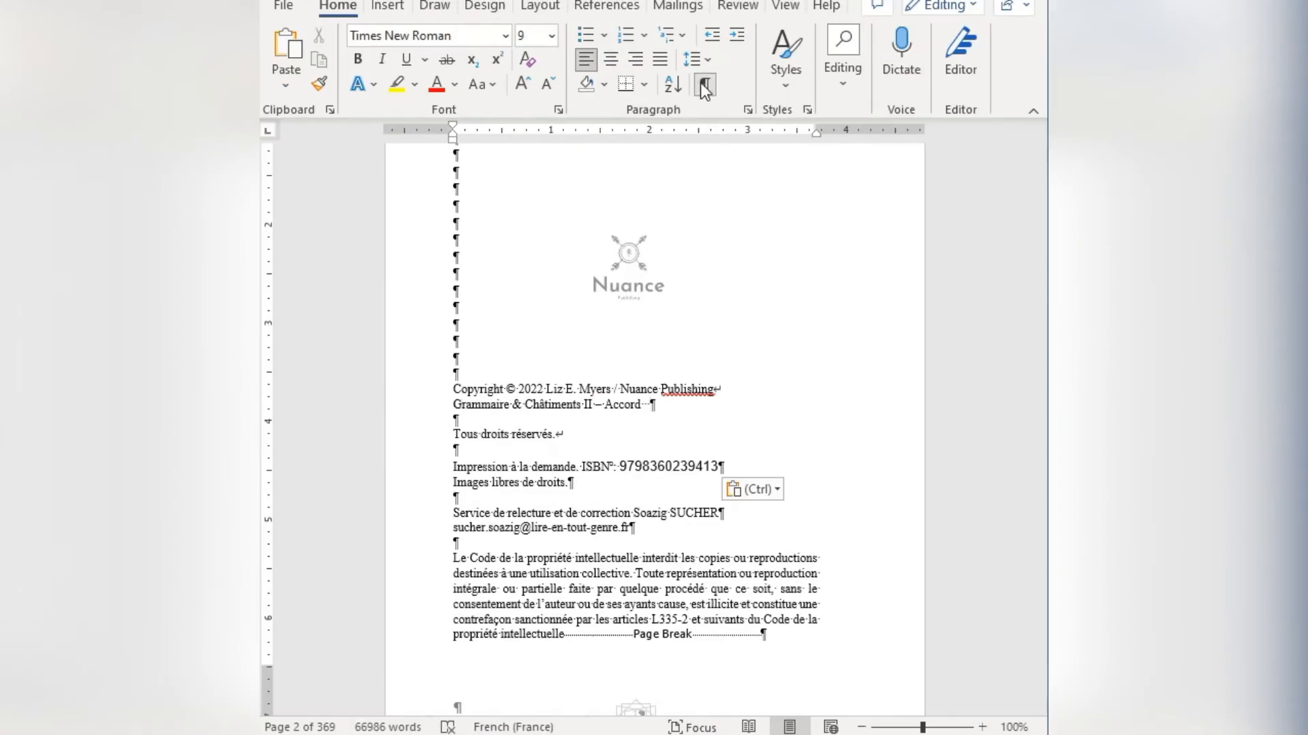
left_click(704, 85)
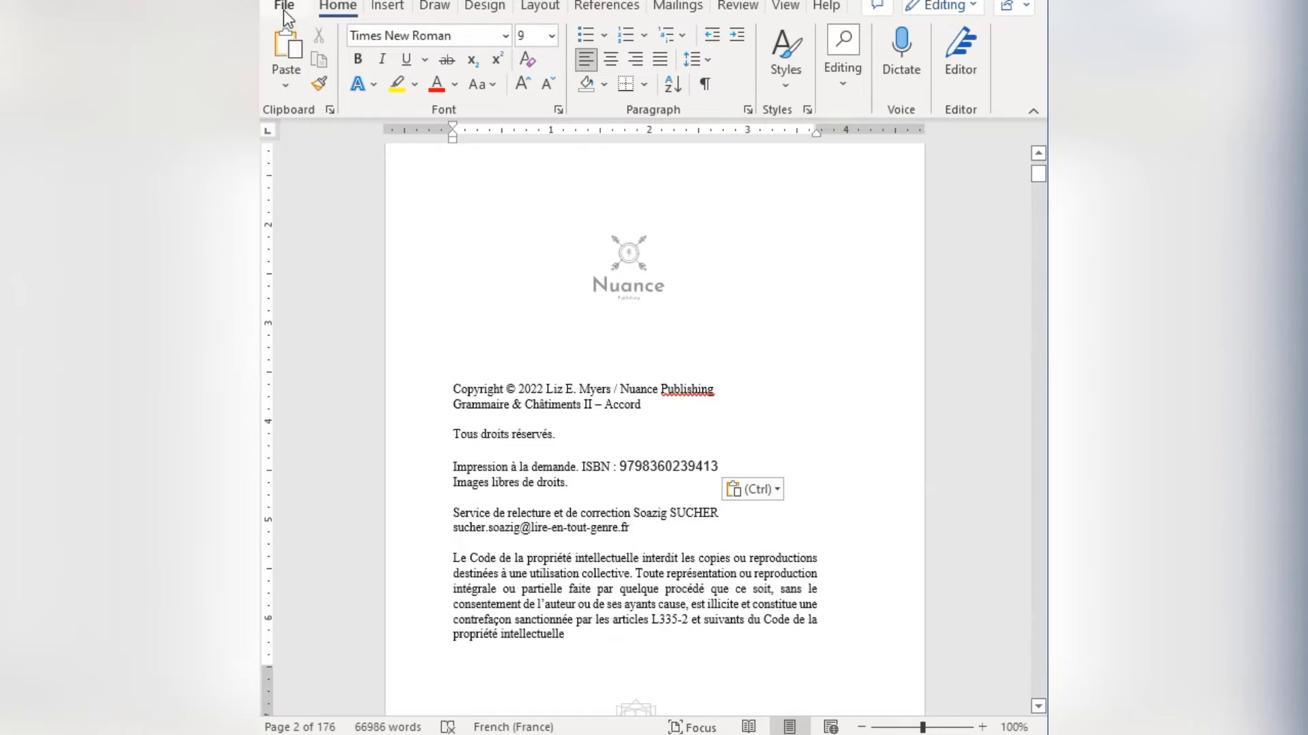
Print all pages of the manuscript to a PDF file using the Microsoft Print to PDF printer.
left_click(284, 7)
left_click(317, 324)
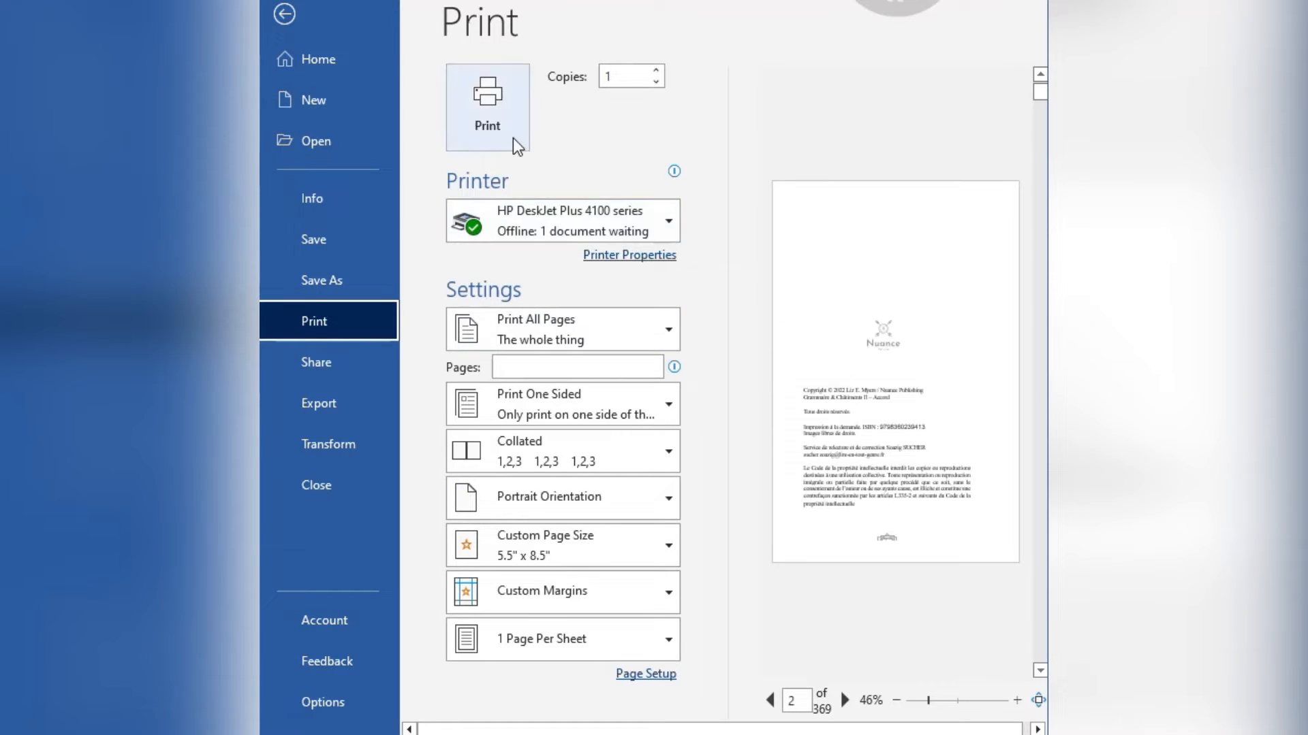
left_click(534, 215)
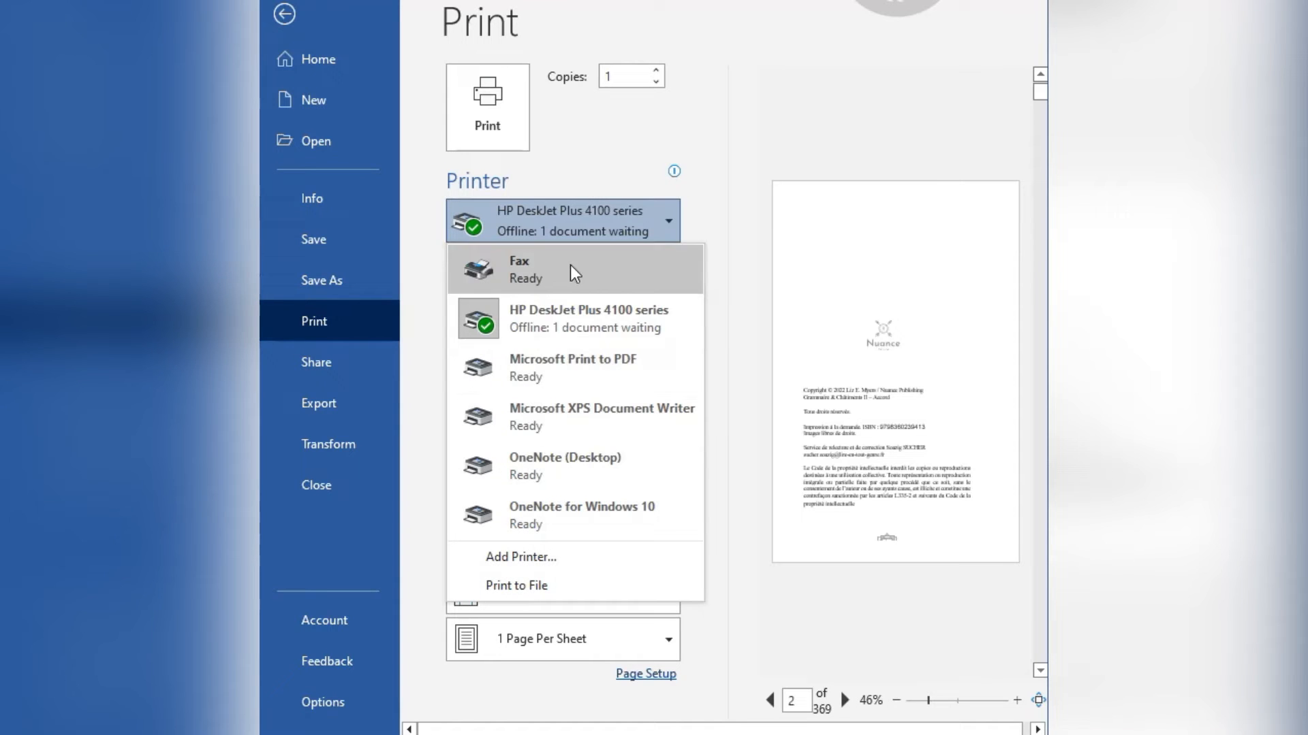
left_click(613, 377)
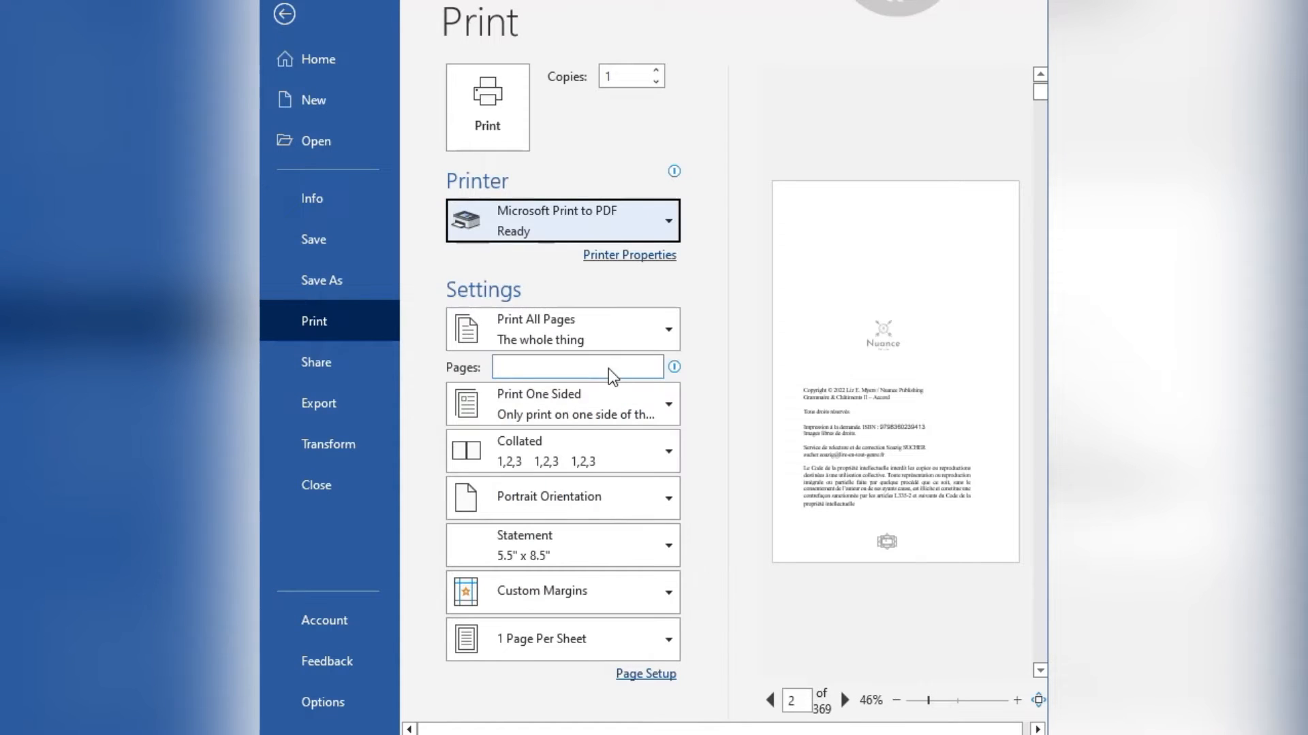
left_click(488, 119)
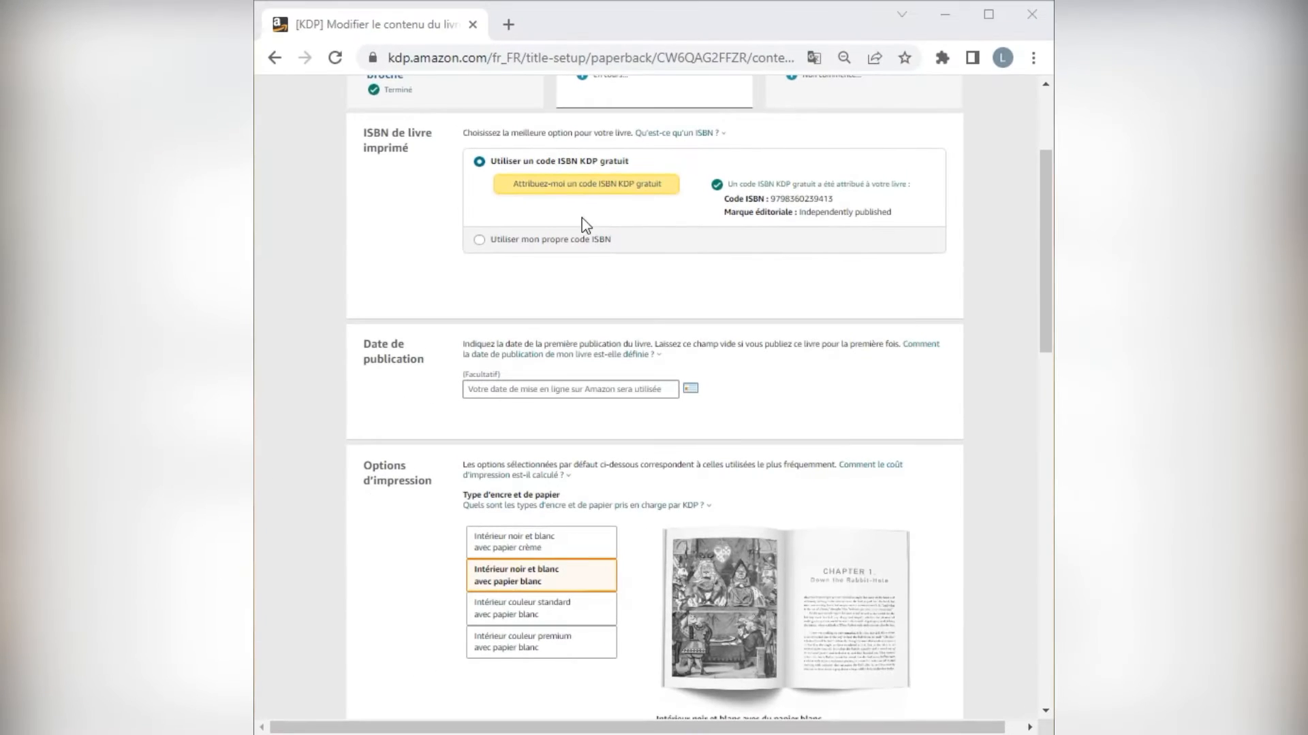
Switch back to the KDP page in Chrome, set the trim size to 13,97 x 21,59 cm and the cover finish to Brillant.
scroll(656, 292, "up", 1)
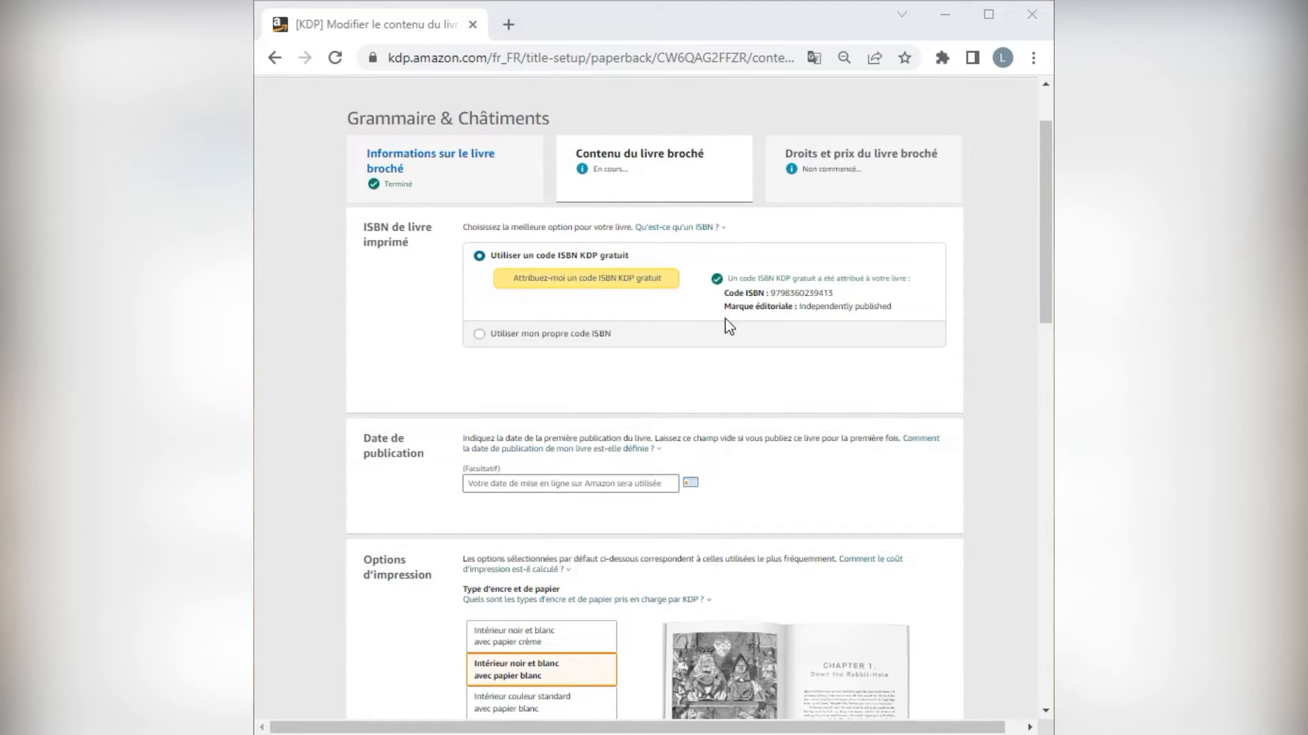
scroll(785, 406, "down", 3)
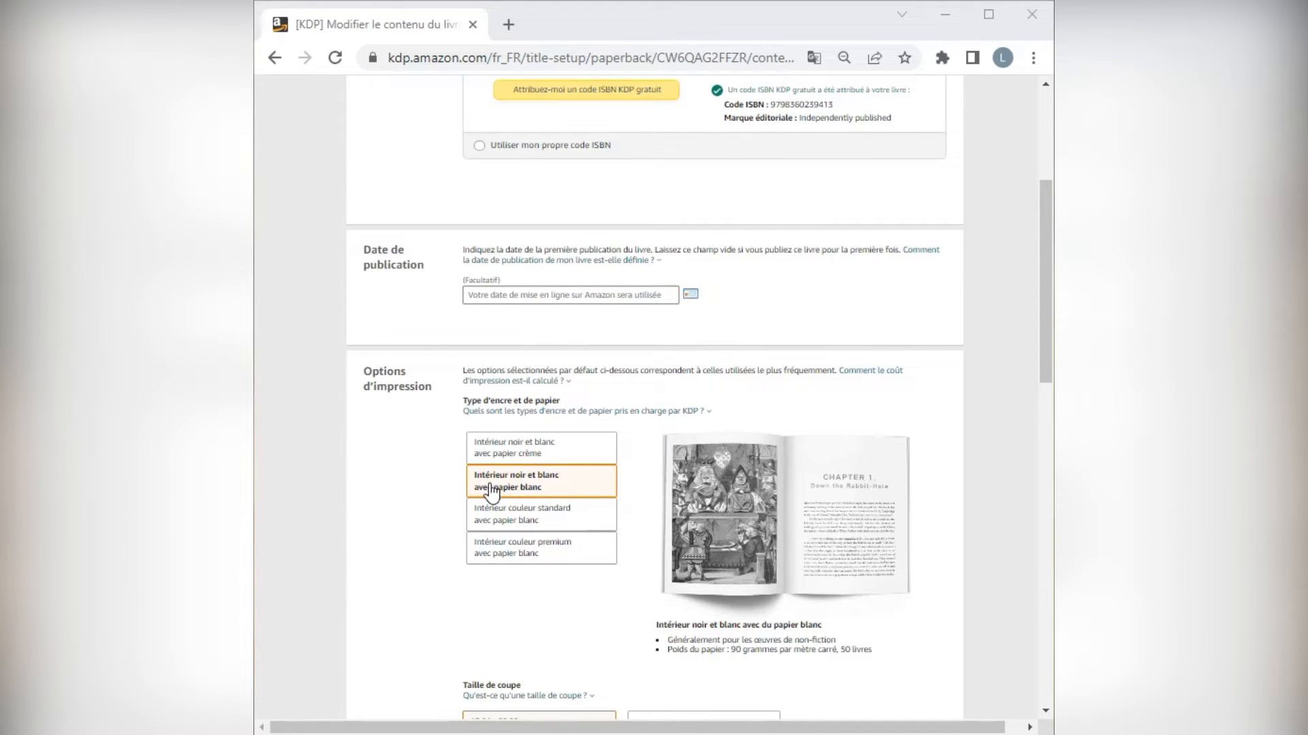
scroll(610, 494, "down", 3)
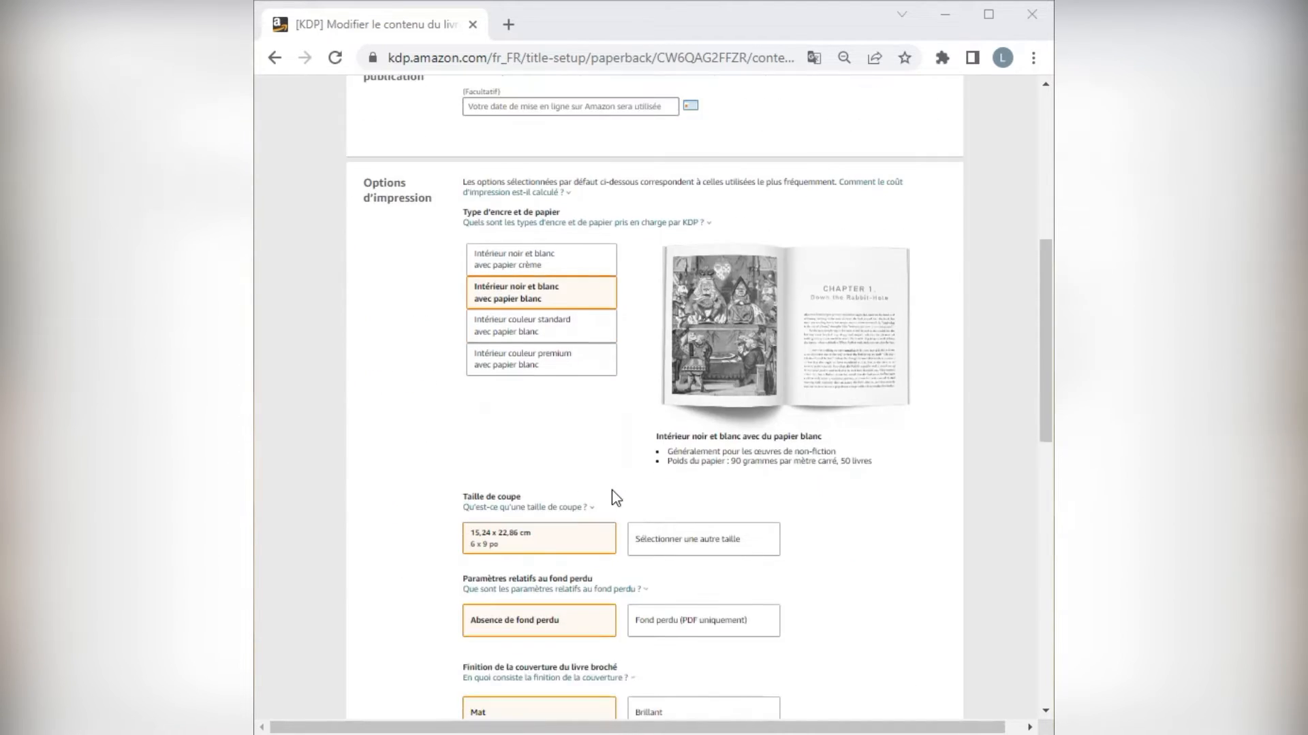
scroll(604, 523, "down", 2)
left_click(565, 454)
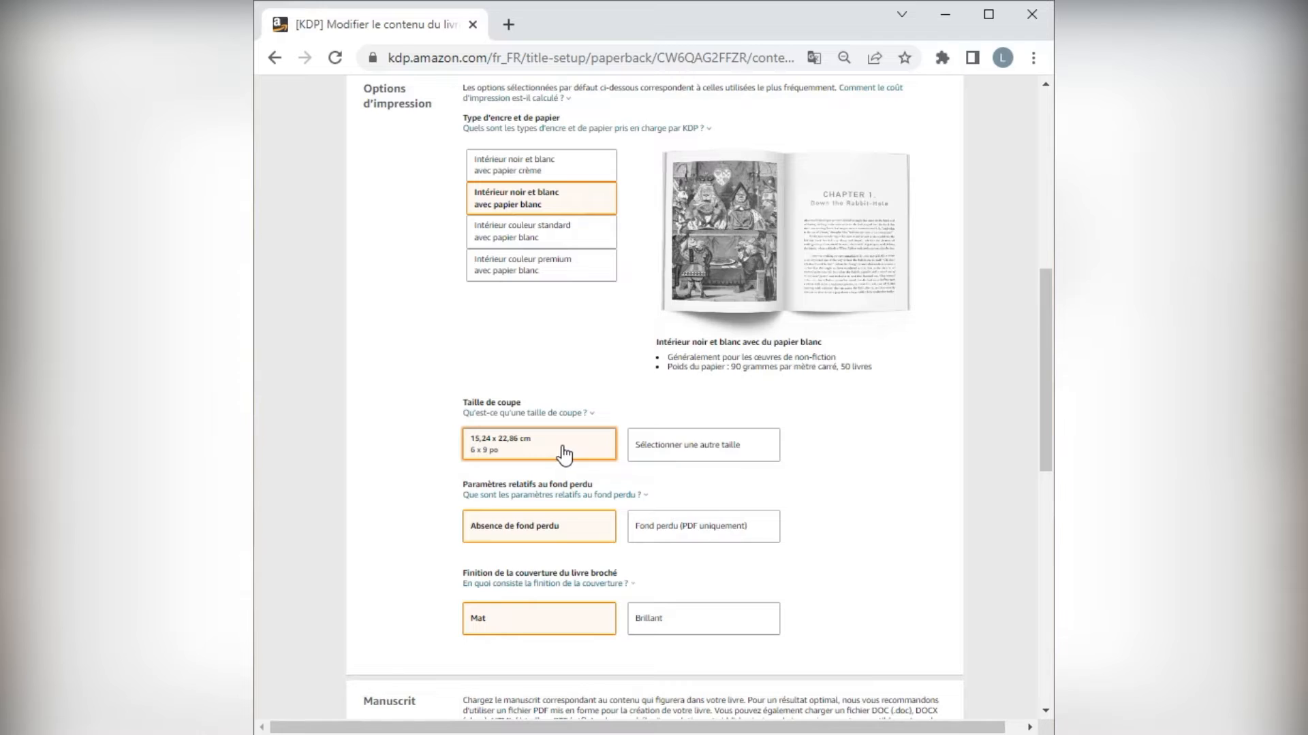
left_click(653, 455)
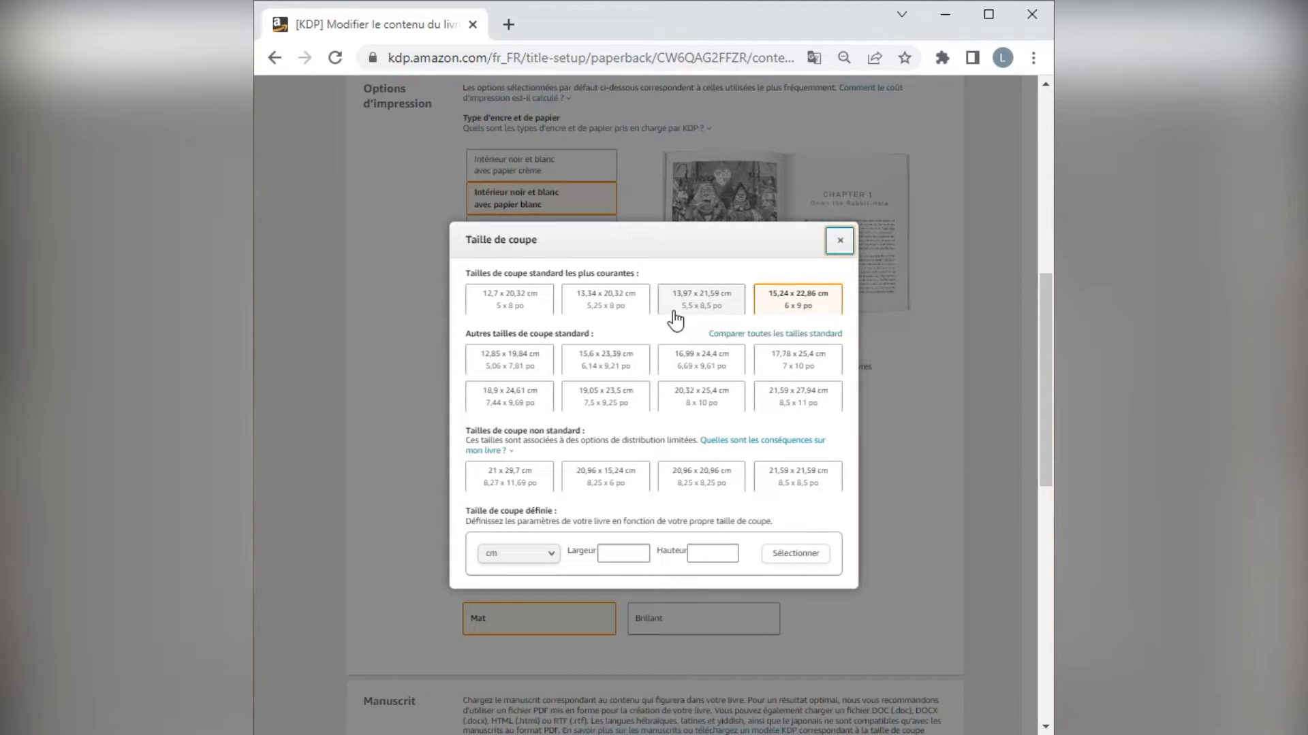
left_click(701, 312)
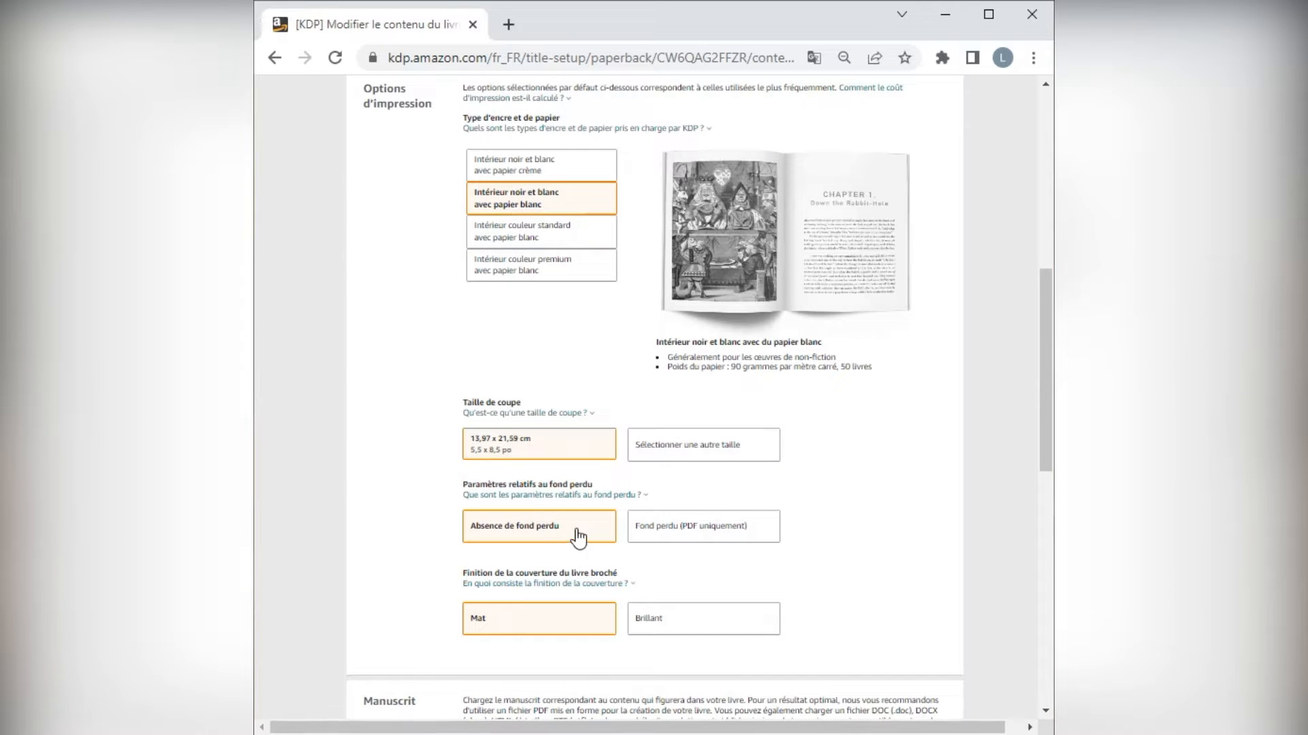
scroll(852, 541, "down", 2)
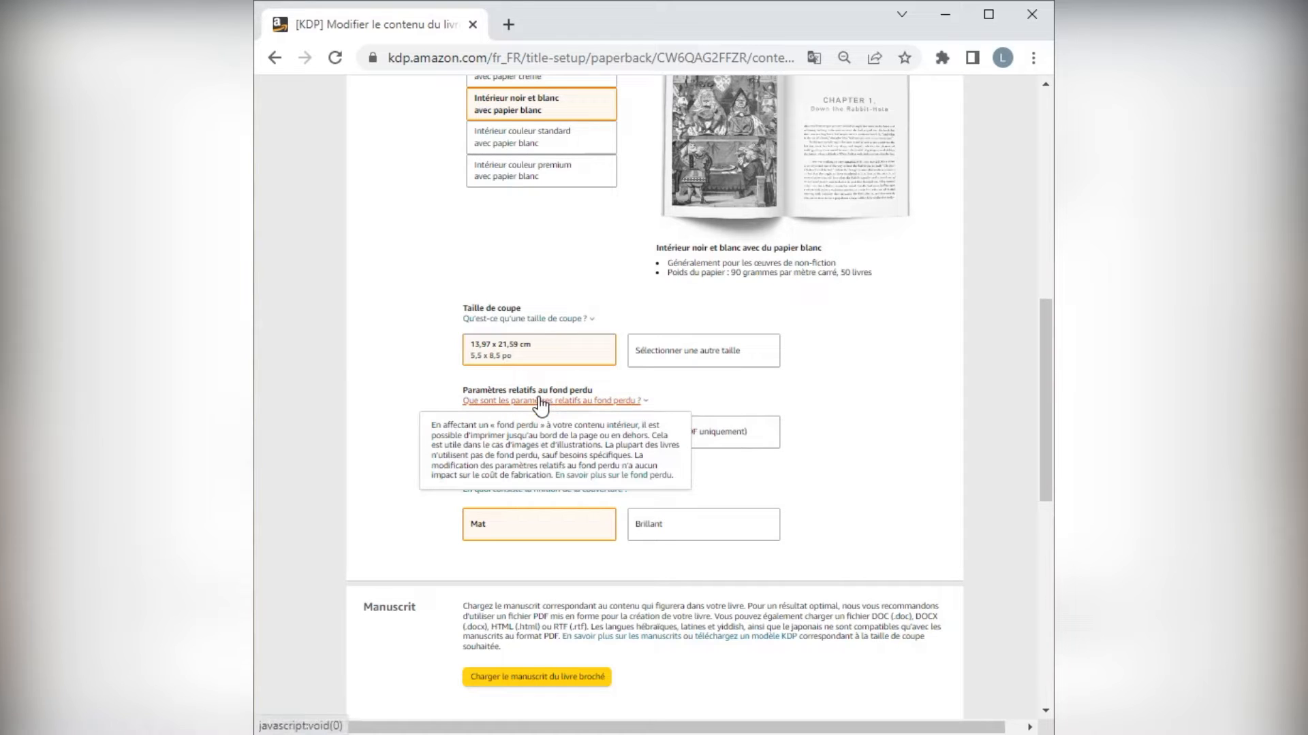
left_click(696, 545)
Upload the PDF "Grammaire & Châtiments II Accord Broché" from the 5 Grammaire & Châtiments folder as the paperback manuscript.
scroll(849, 520, "down", 3)
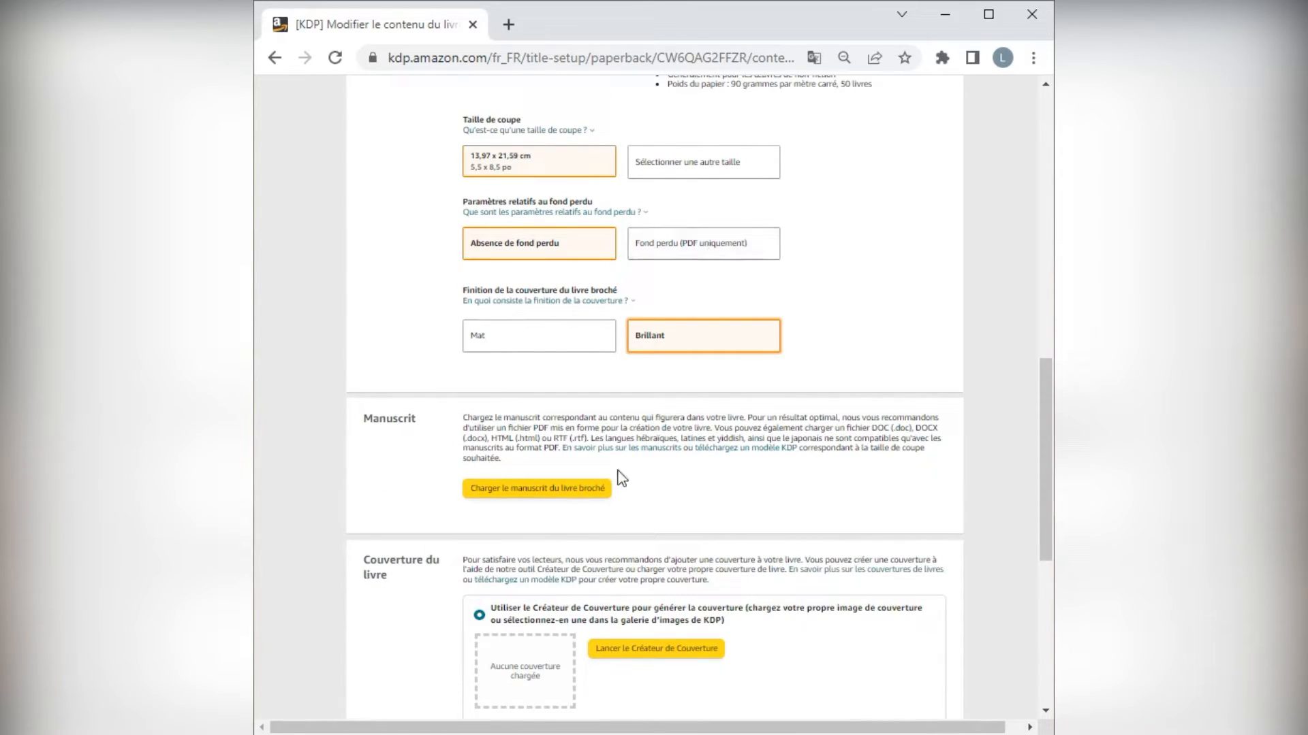
left_click(564, 491)
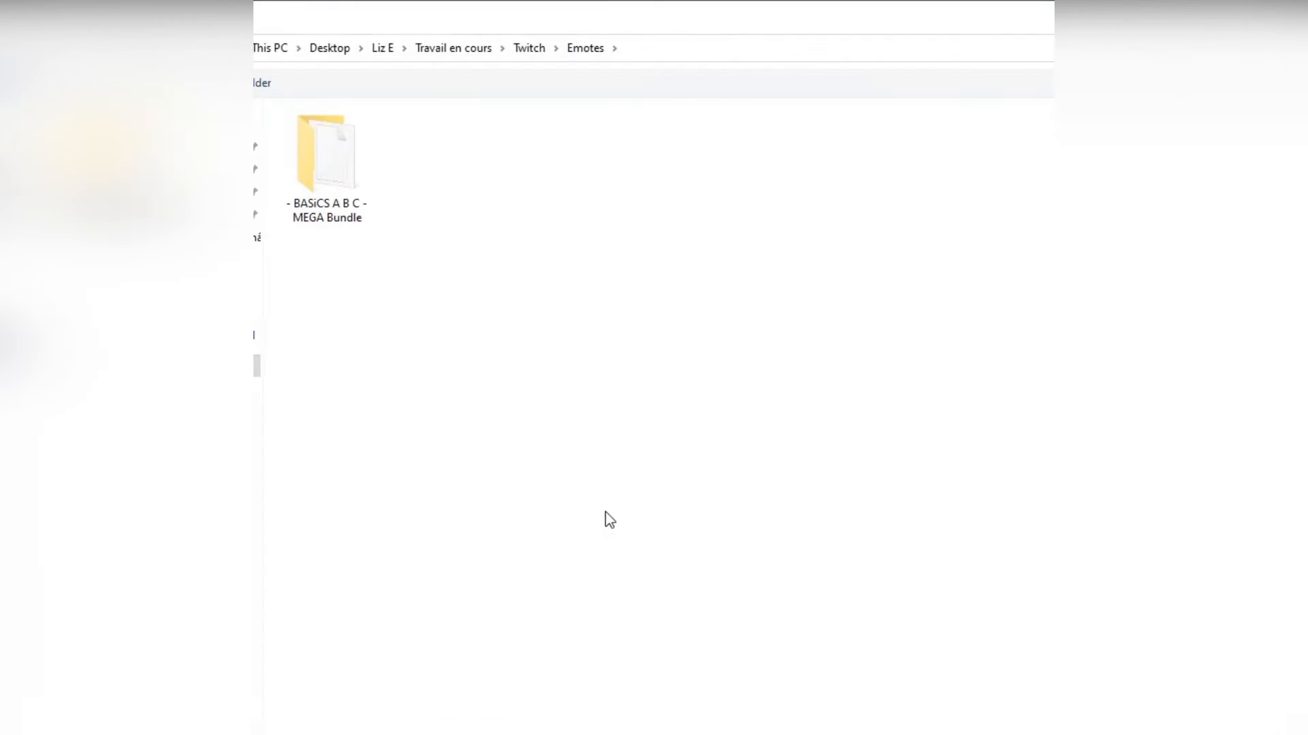
left_click_drag(1215, 20, 926, 90)
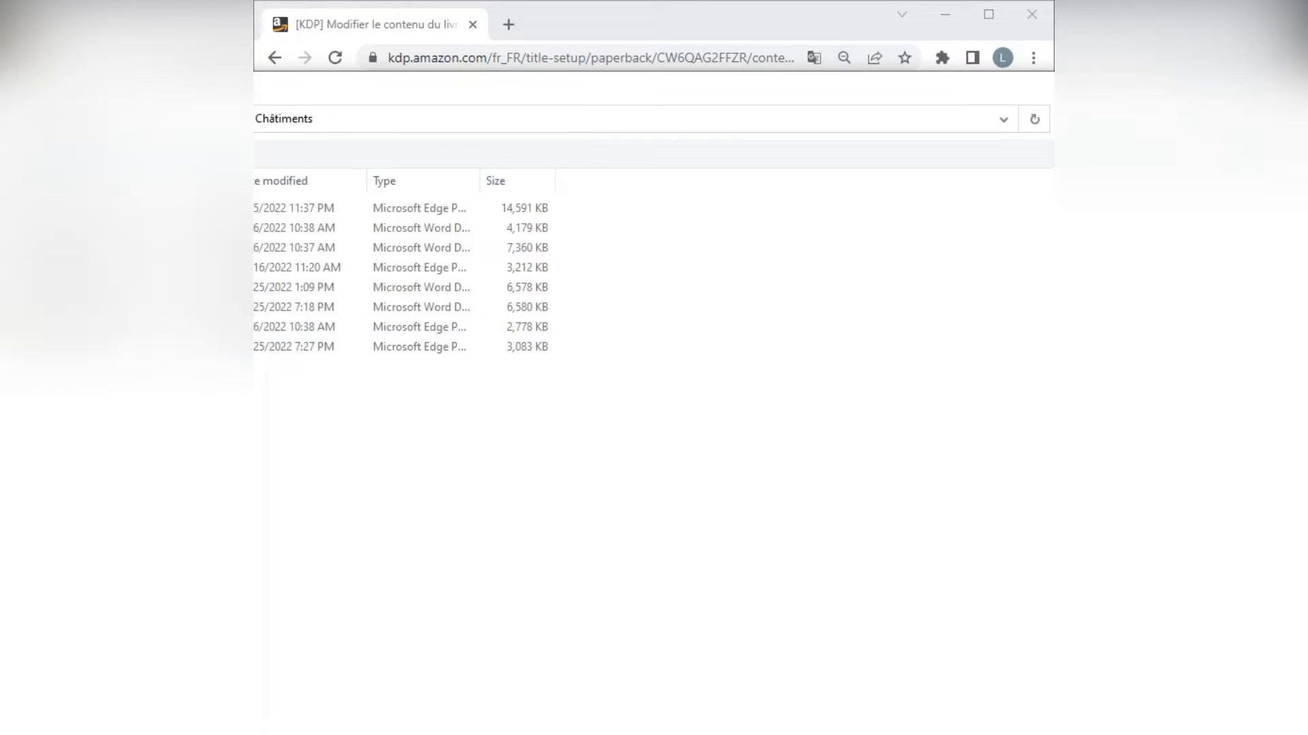
left_click_drag(414, 100, 705, 112)
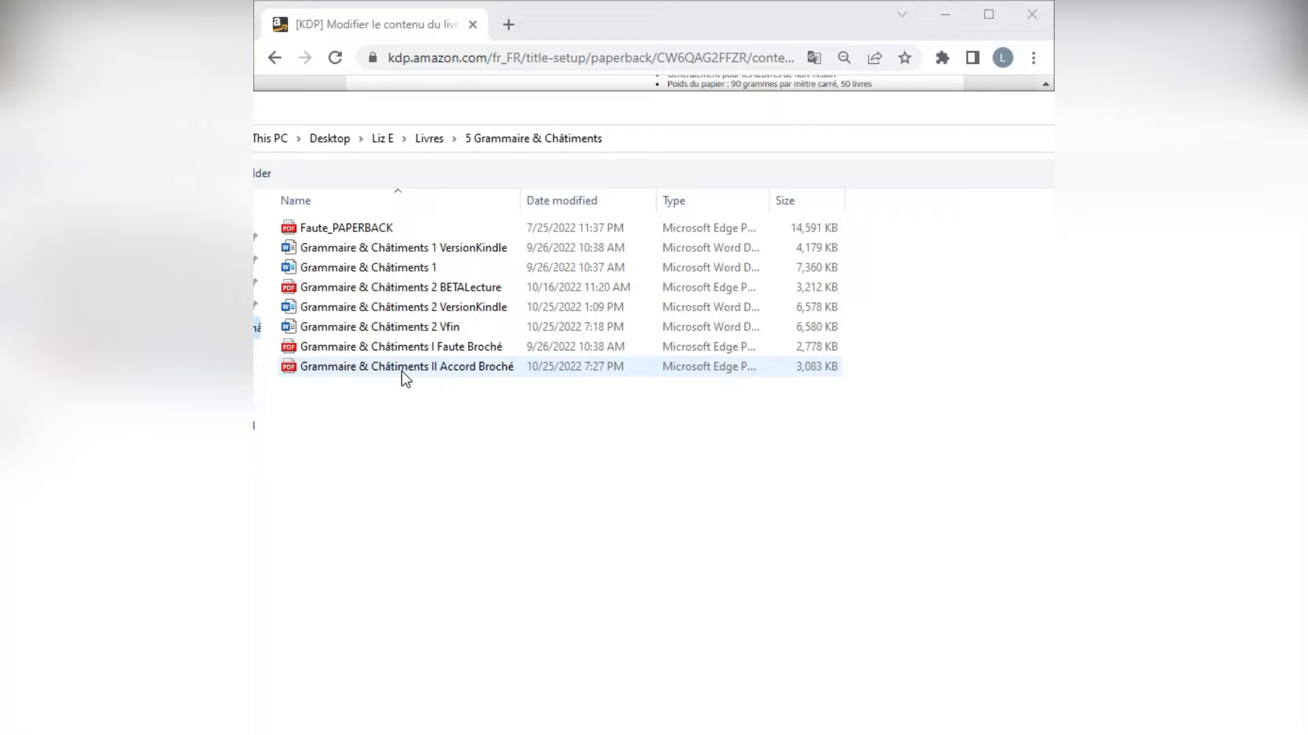
double_click(473, 368)
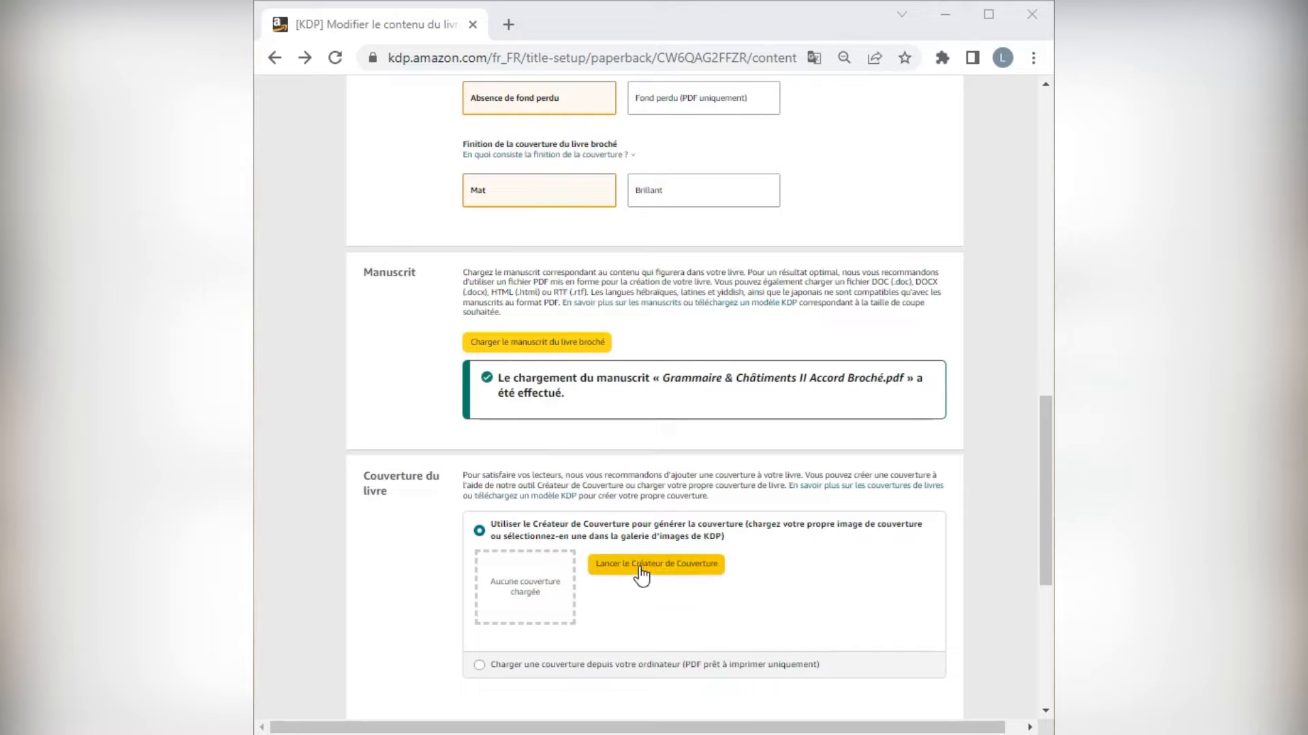
Choose to upload a print-ready cover from the computer and upload the PDF "Accord_paperback" from the Pictures > Livres folder.
scroll(669, 583, "down", 1)
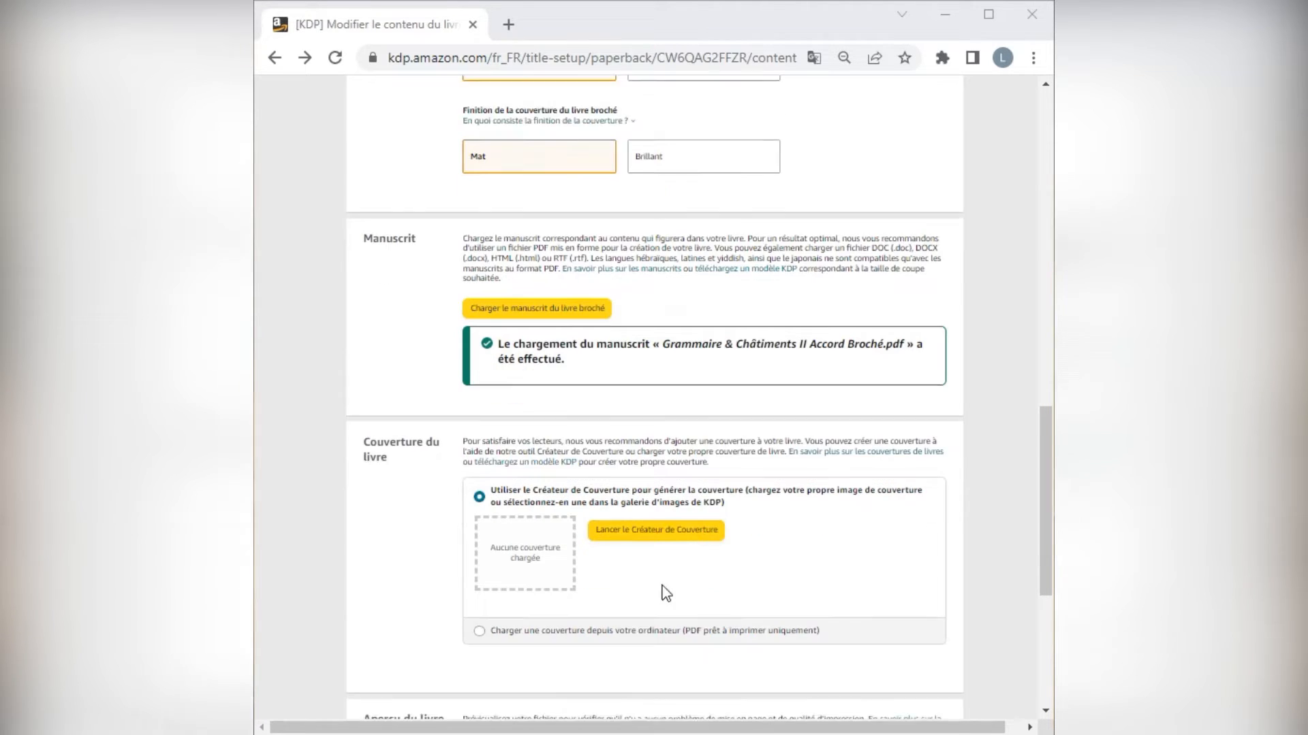
left_click(480, 577)
scroll(613, 538, "down", 1)
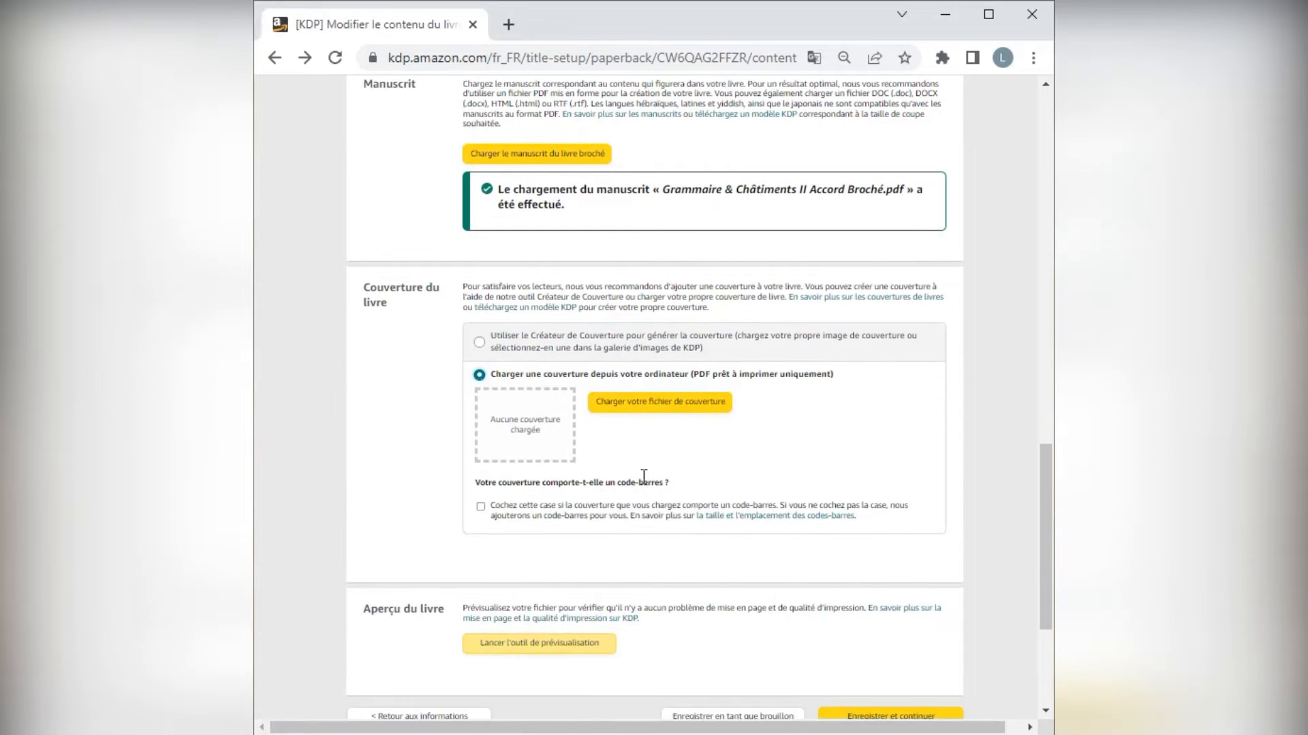
left_click(660, 402)
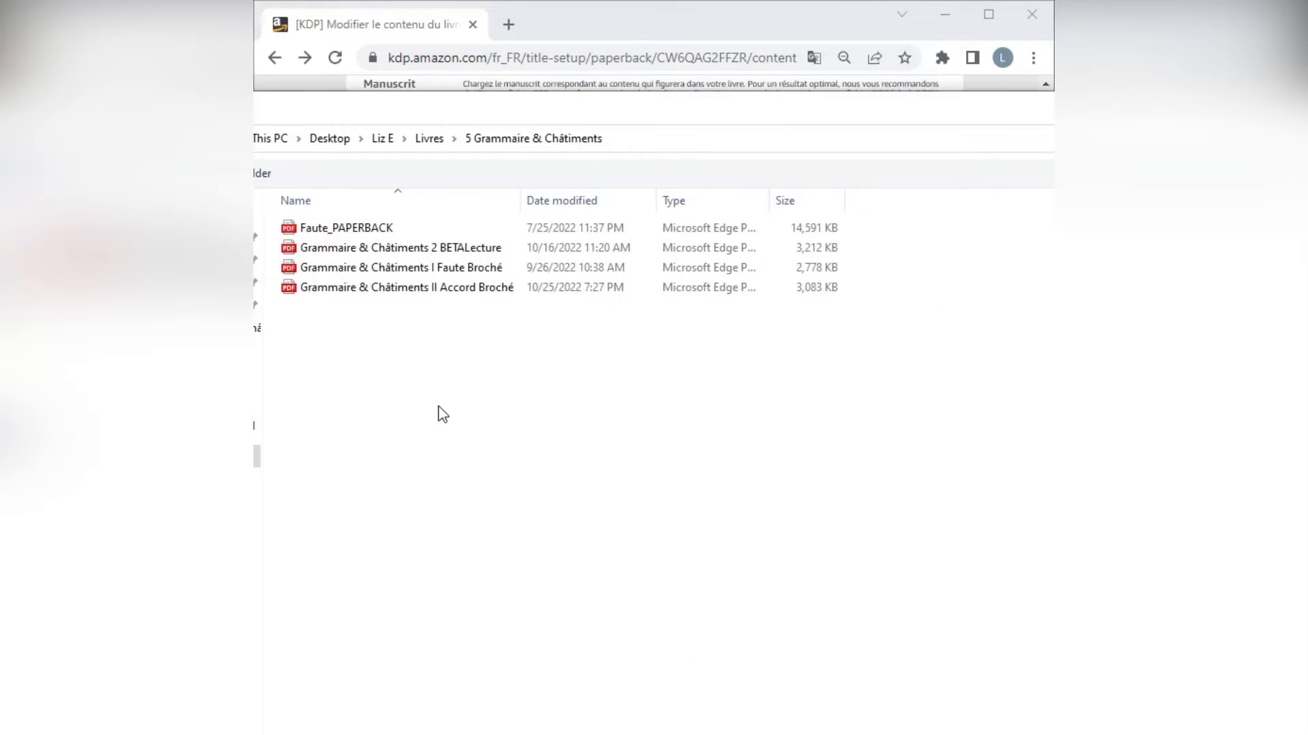
left_click(257, 351)
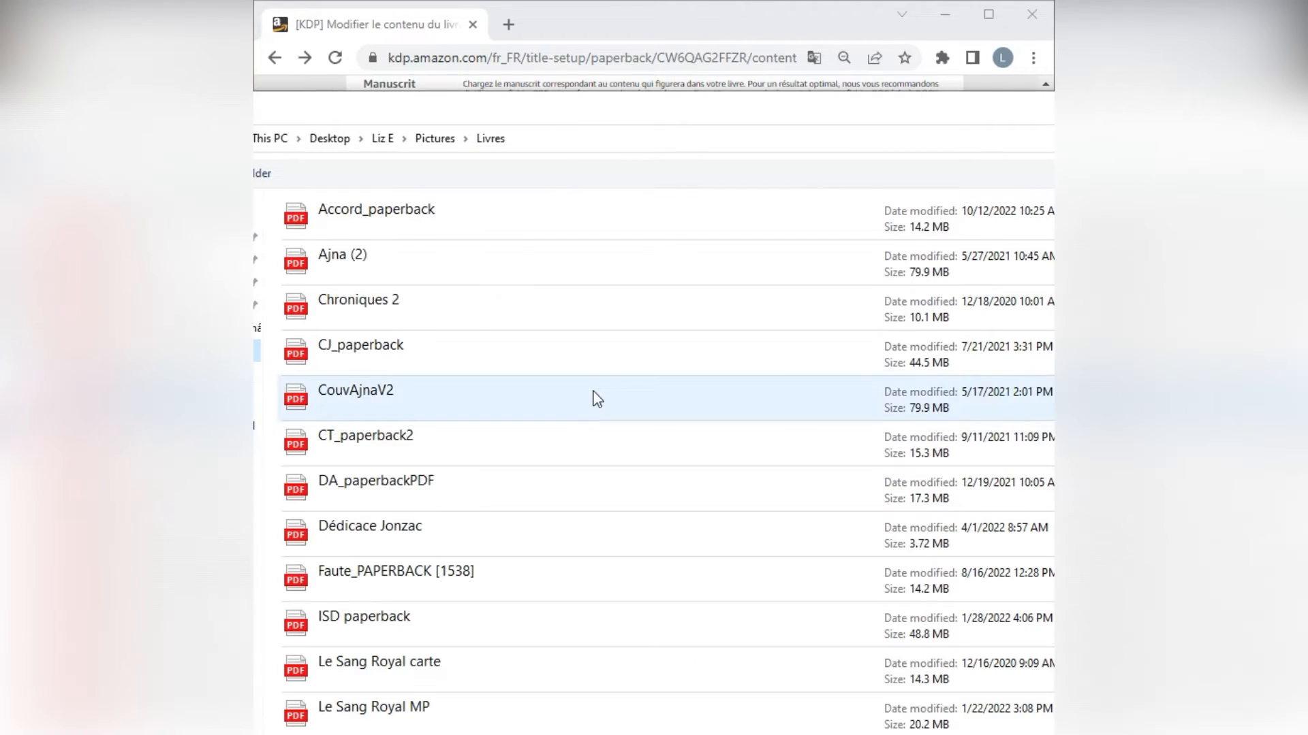
scroll(593, 365, "down", 2)
scroll(592, 365, "up", 2)
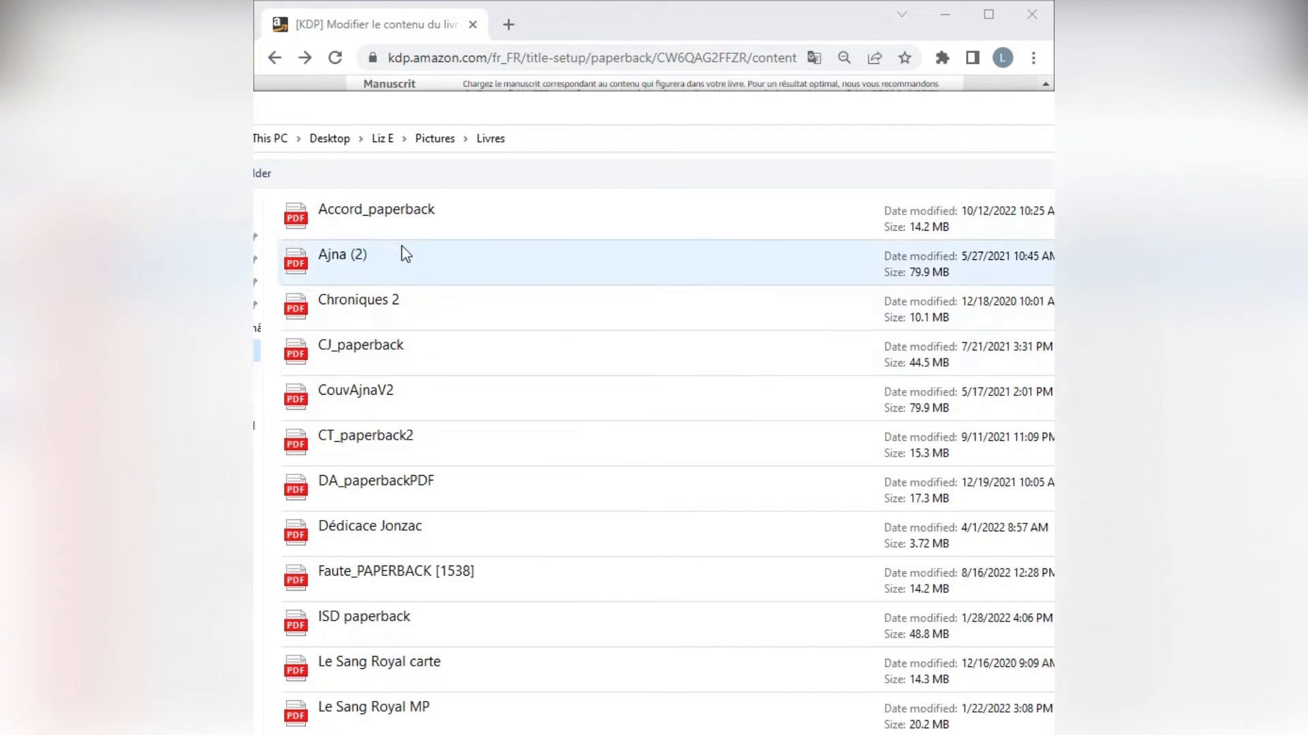
double_click(447, 218)
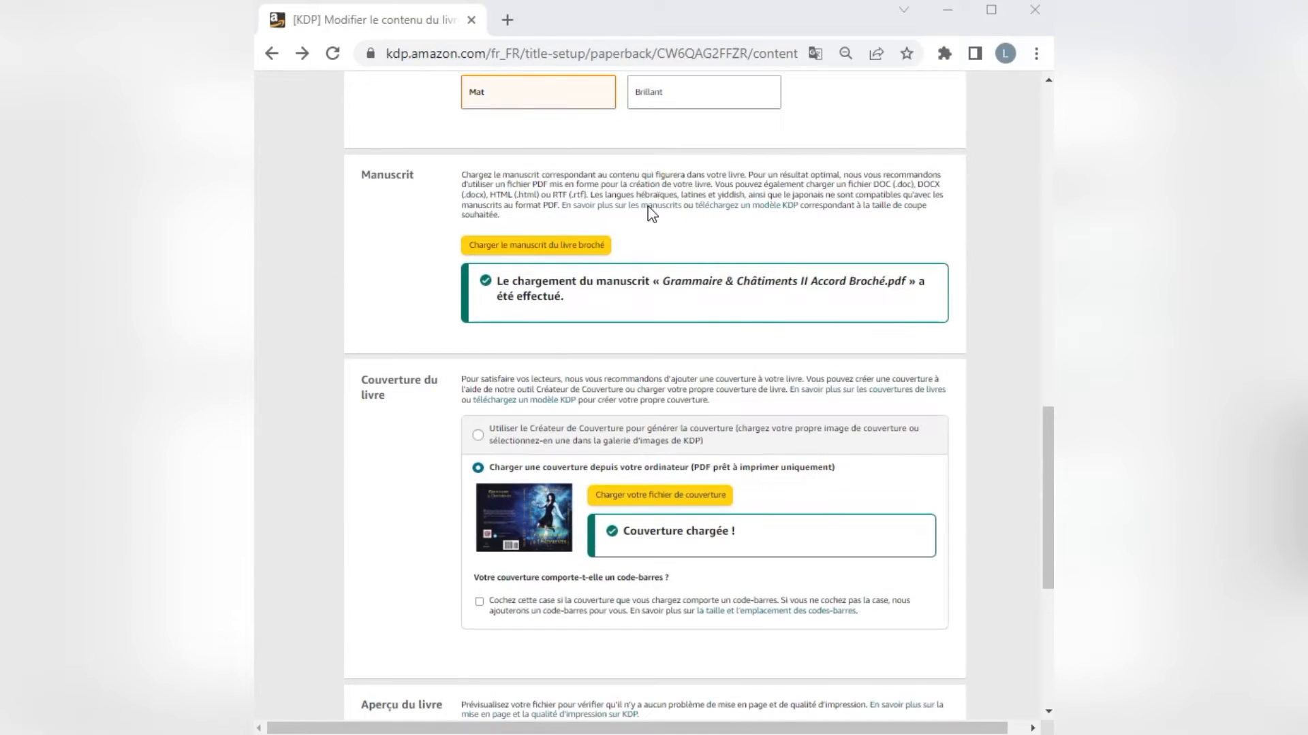
Launch the print previewer and page through the cover and opening spreads up to pages 10-11.
scroll(604, 510, "down", 4)
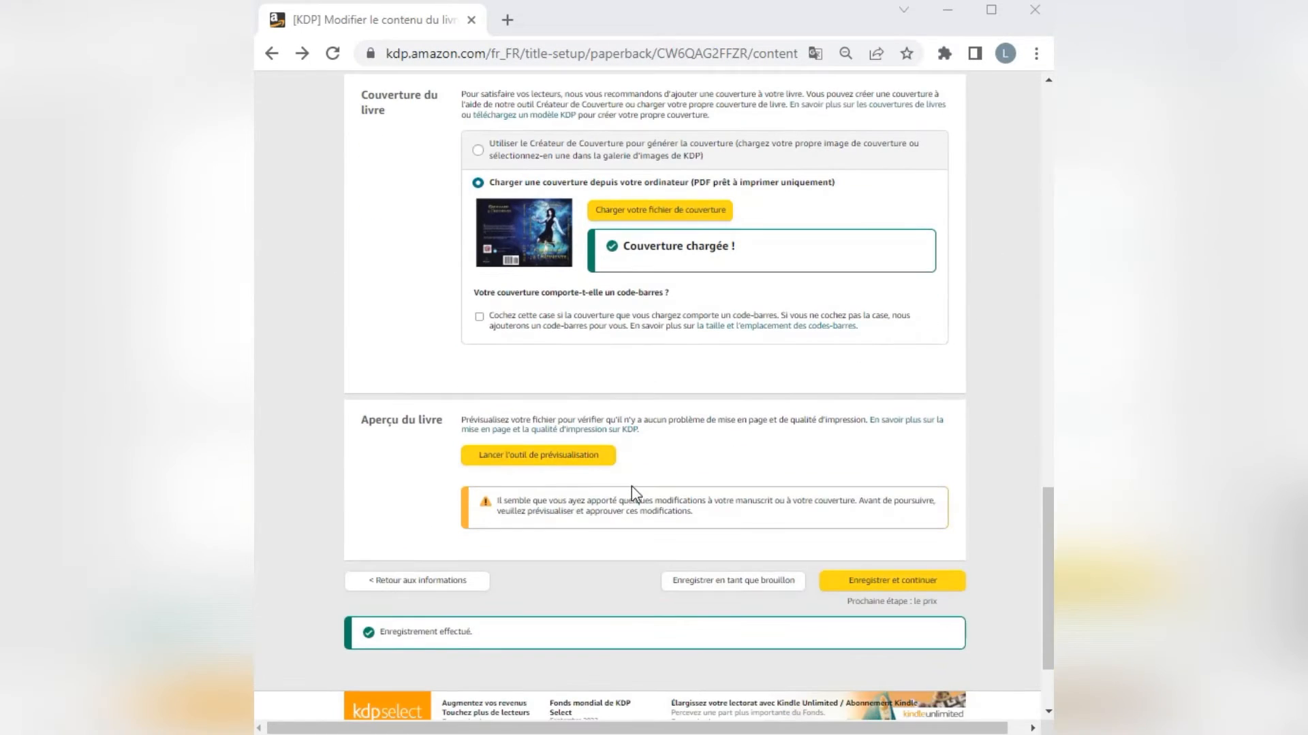
left_click(502, 457)
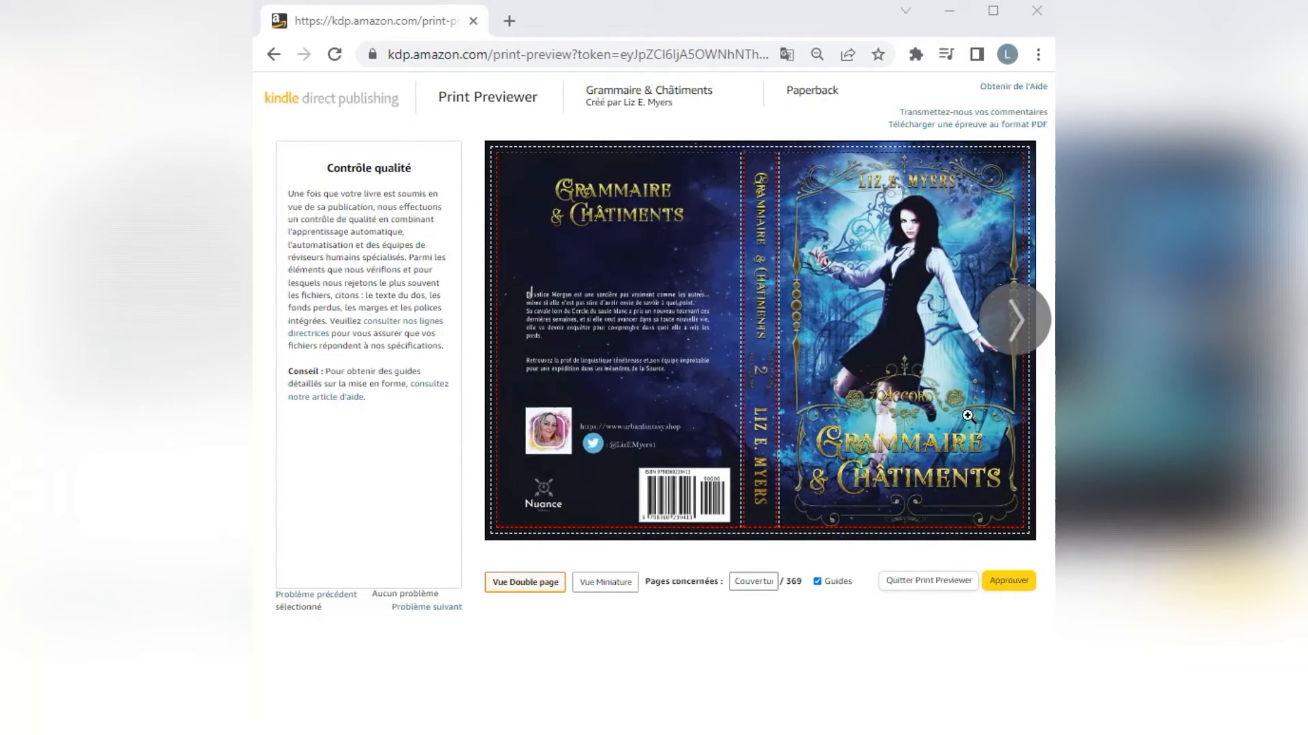
left_click(1004, 336)
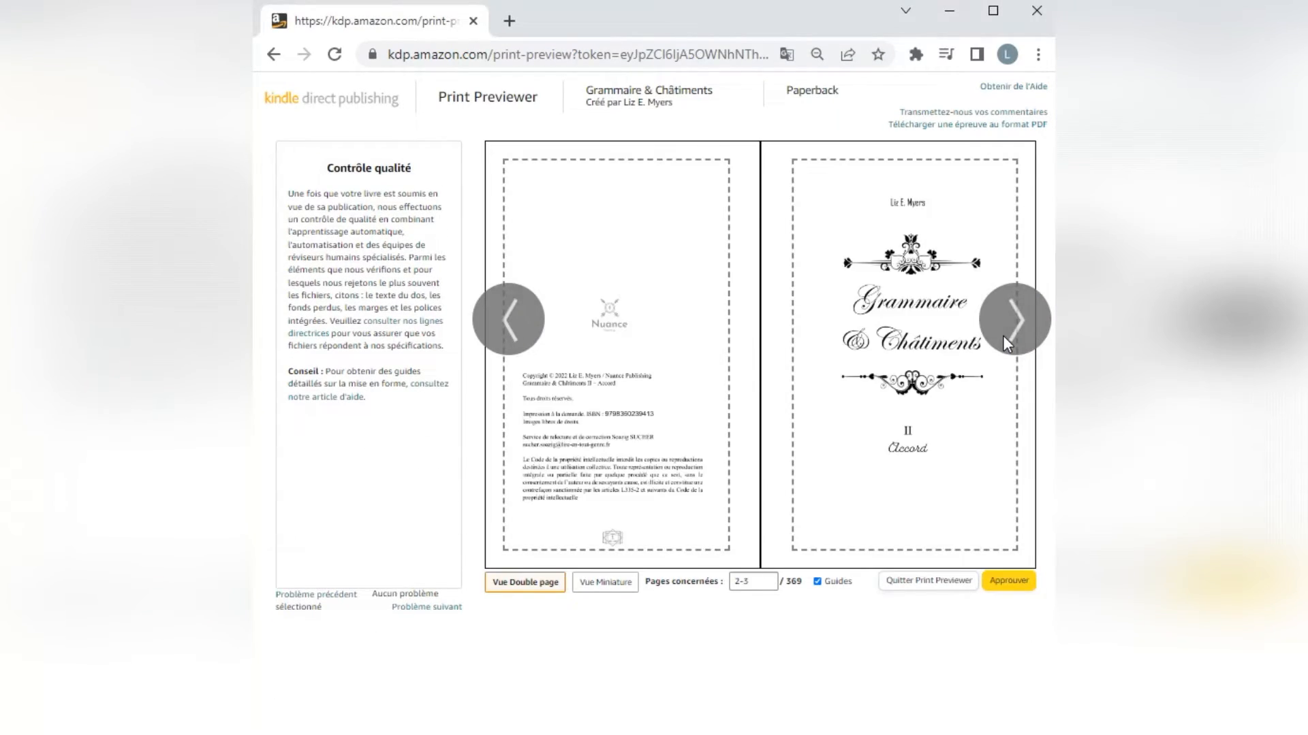
left_click(1003, 335)
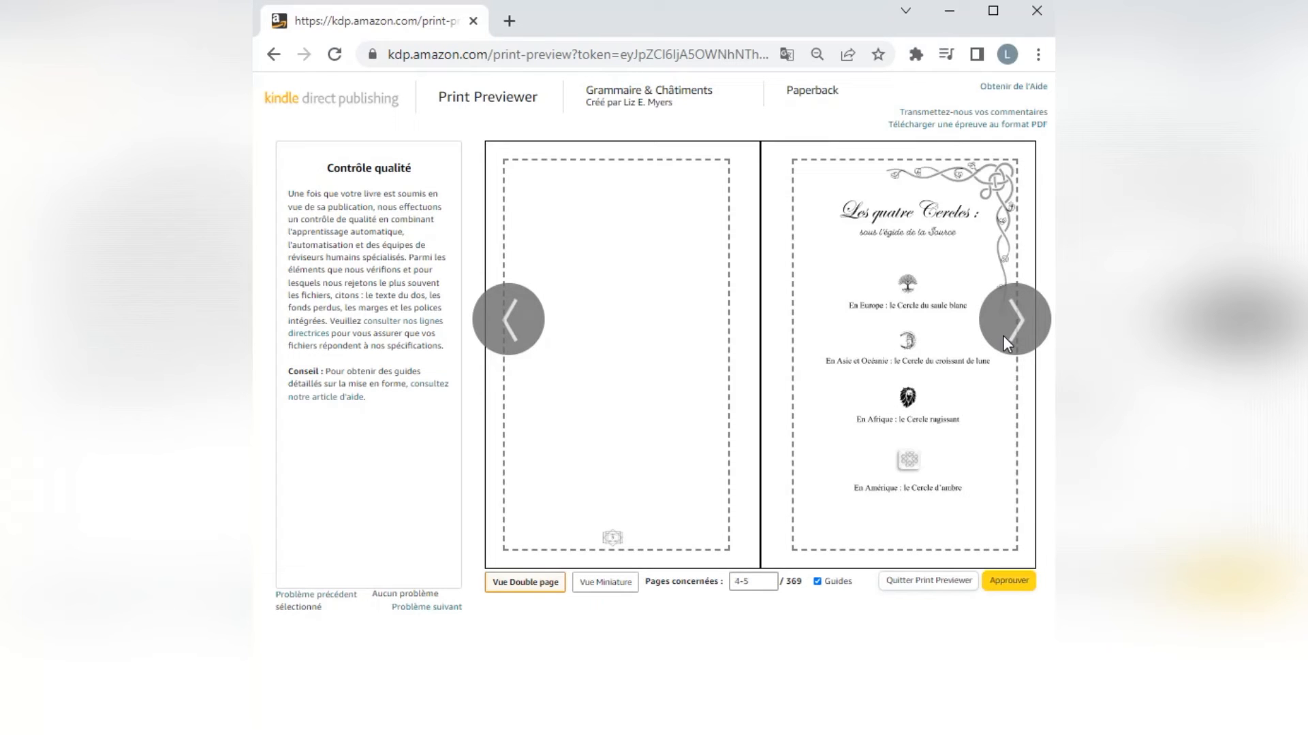
left_click(1002, 335)
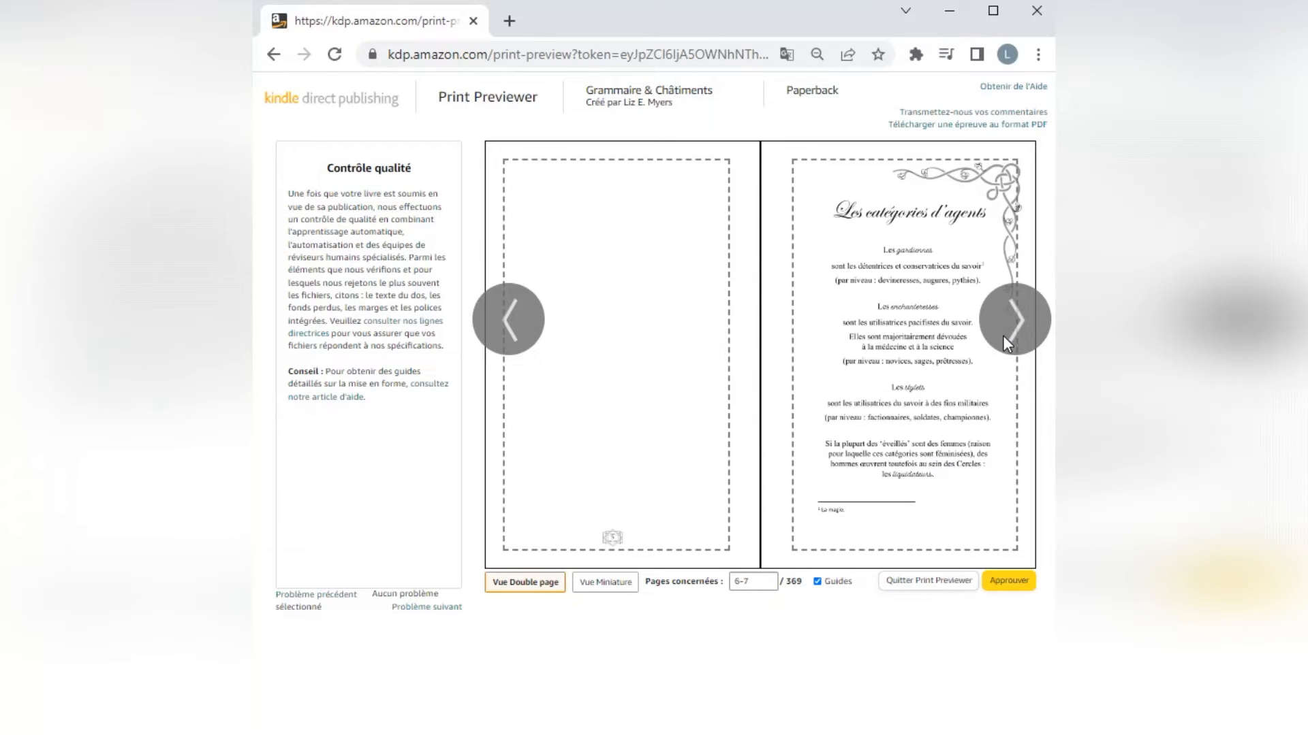
left_click(1003, 335)
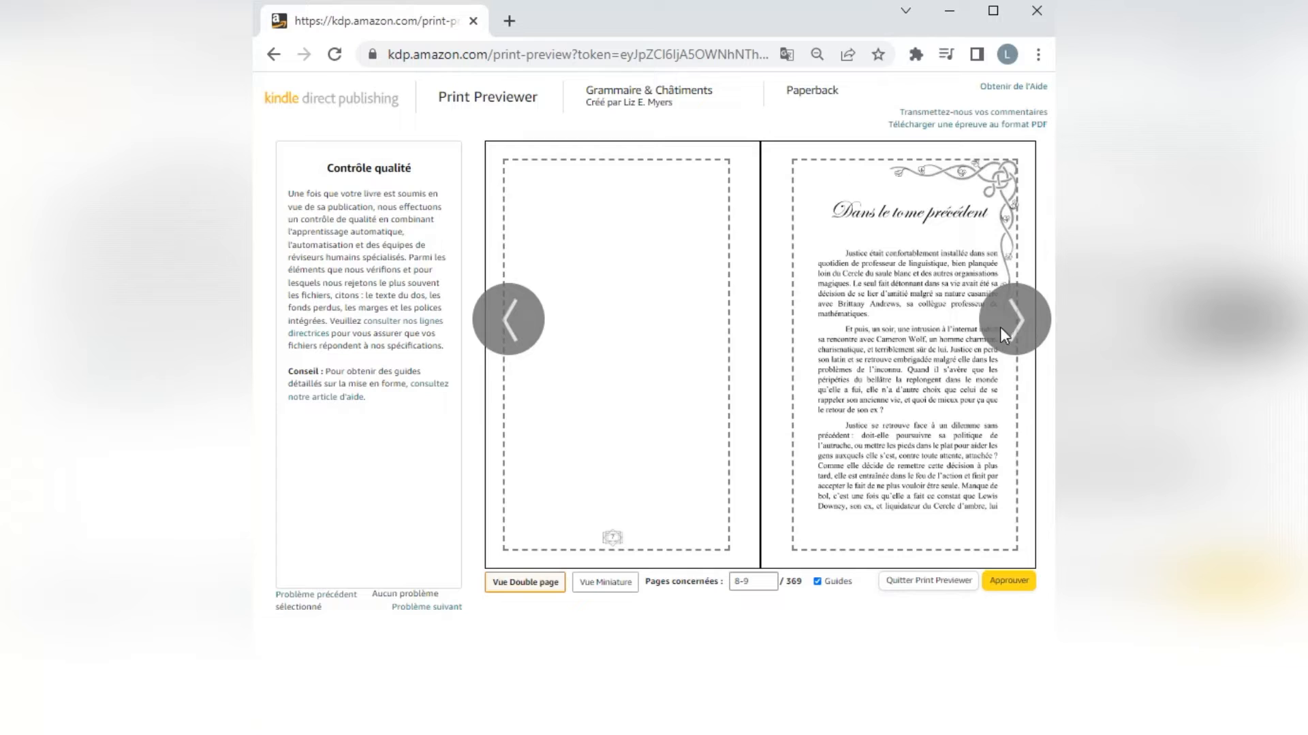
left_click(1028, 317)
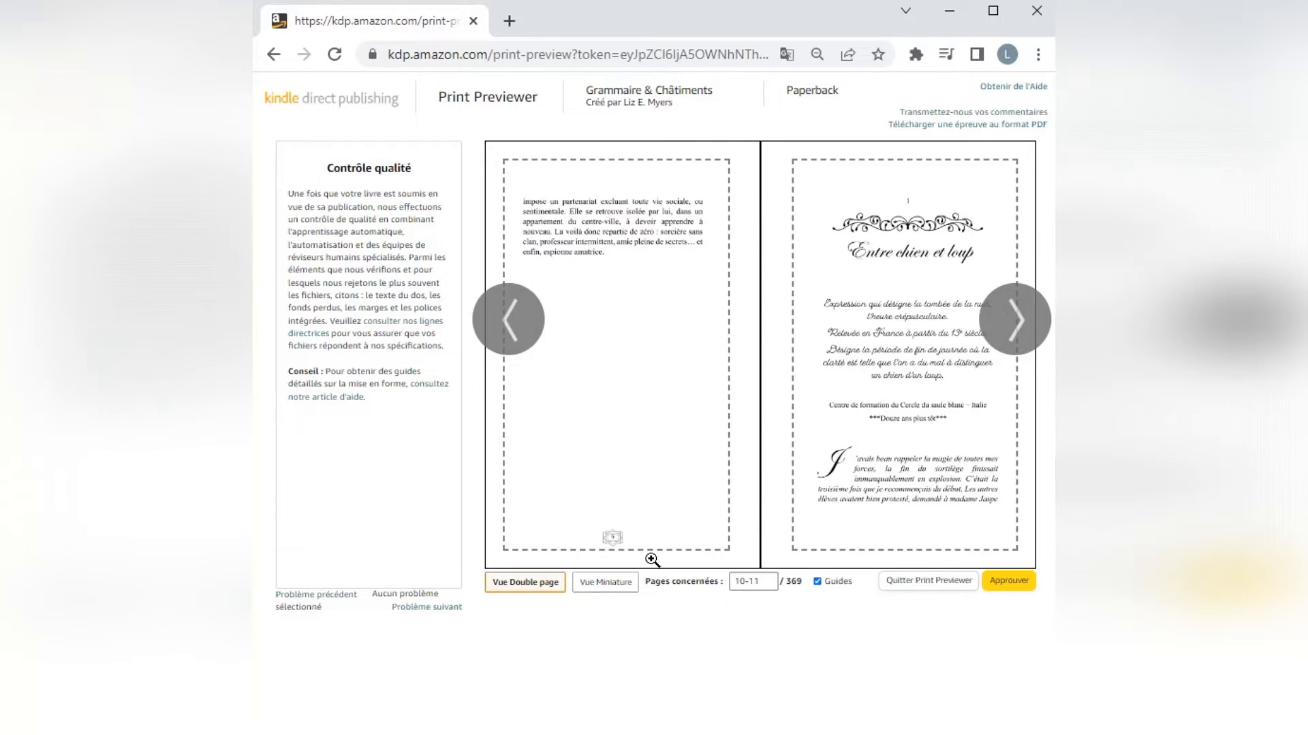
Compare the double-page and thumbnail views, then examine the manuscript's page layout in thumbnails up to about page 57.
left_click(595, 590)
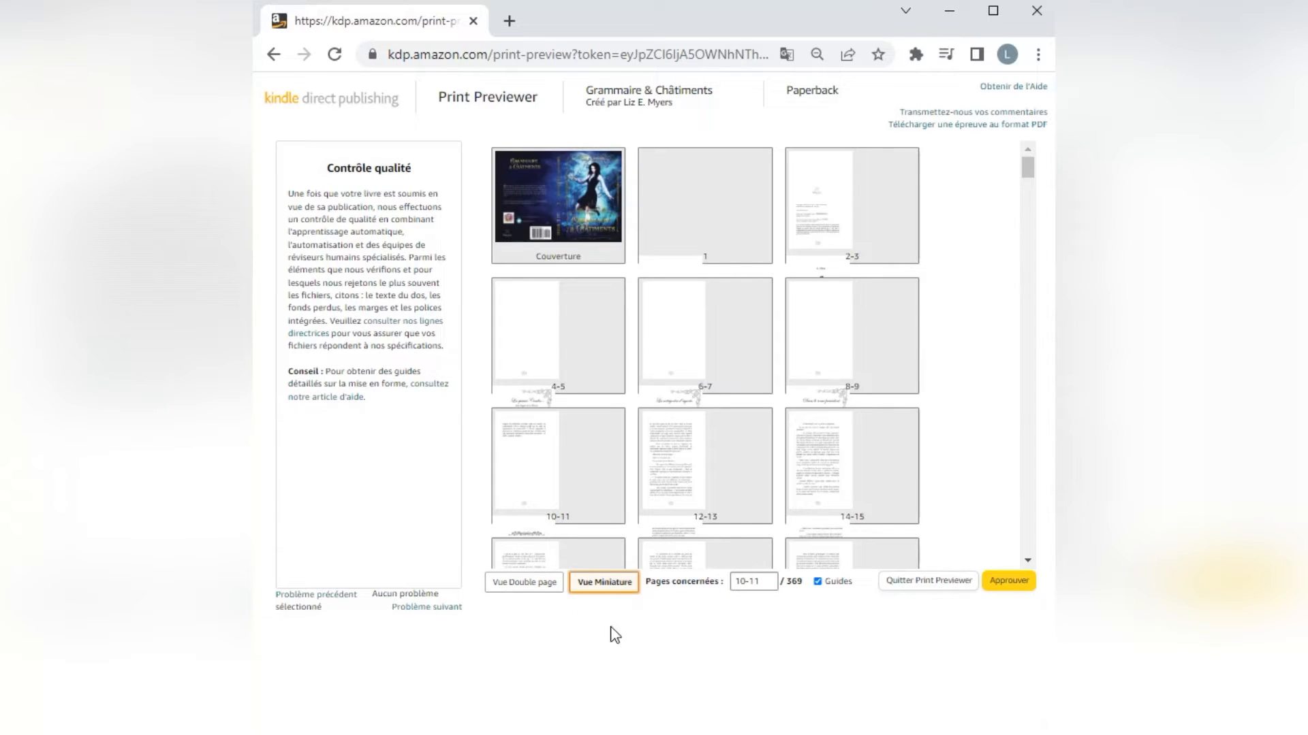
left_click(546, 590)
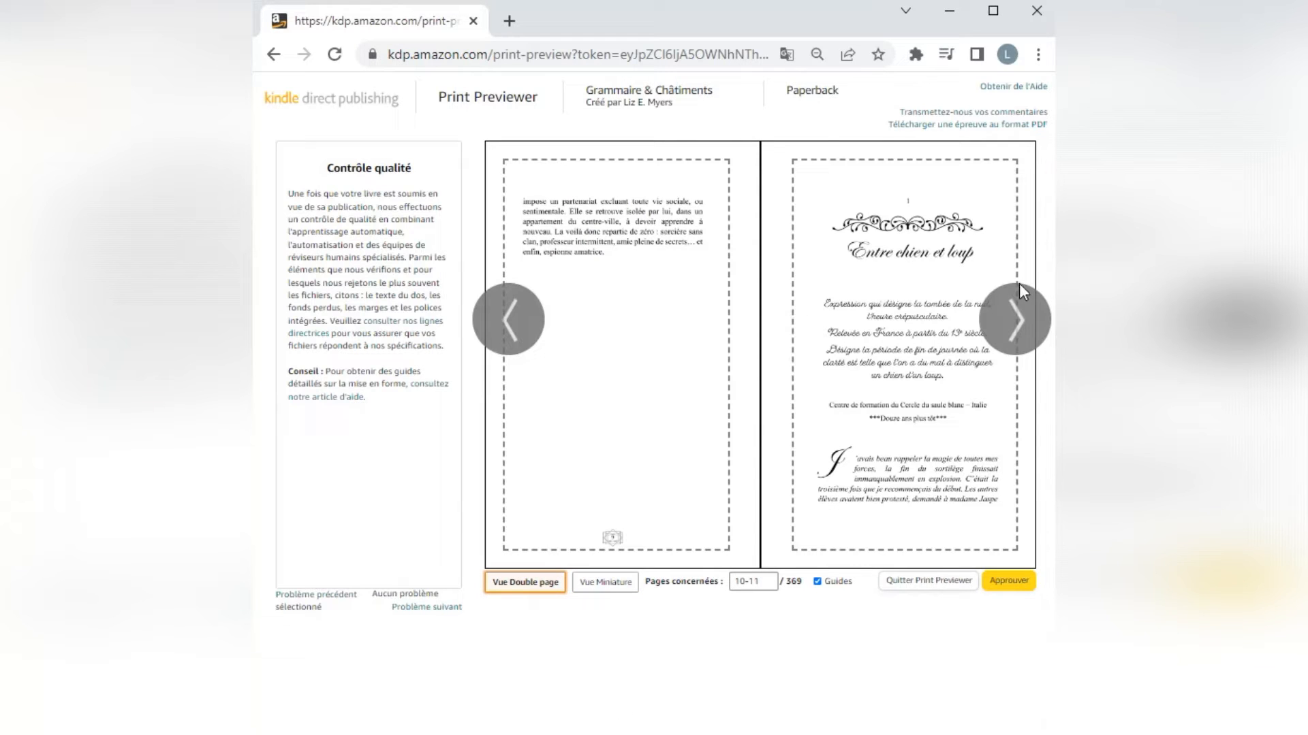
left_click(603, 590)
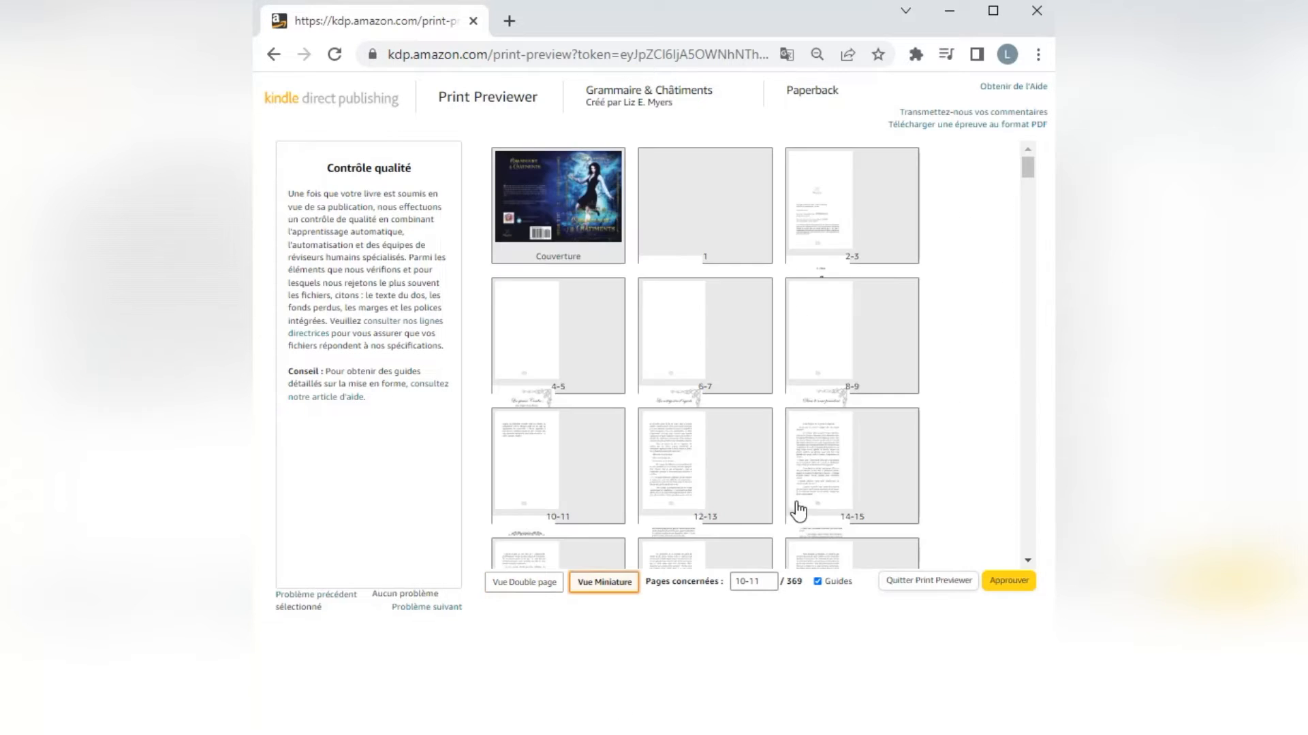
scroll(864, 392, "down", 2)
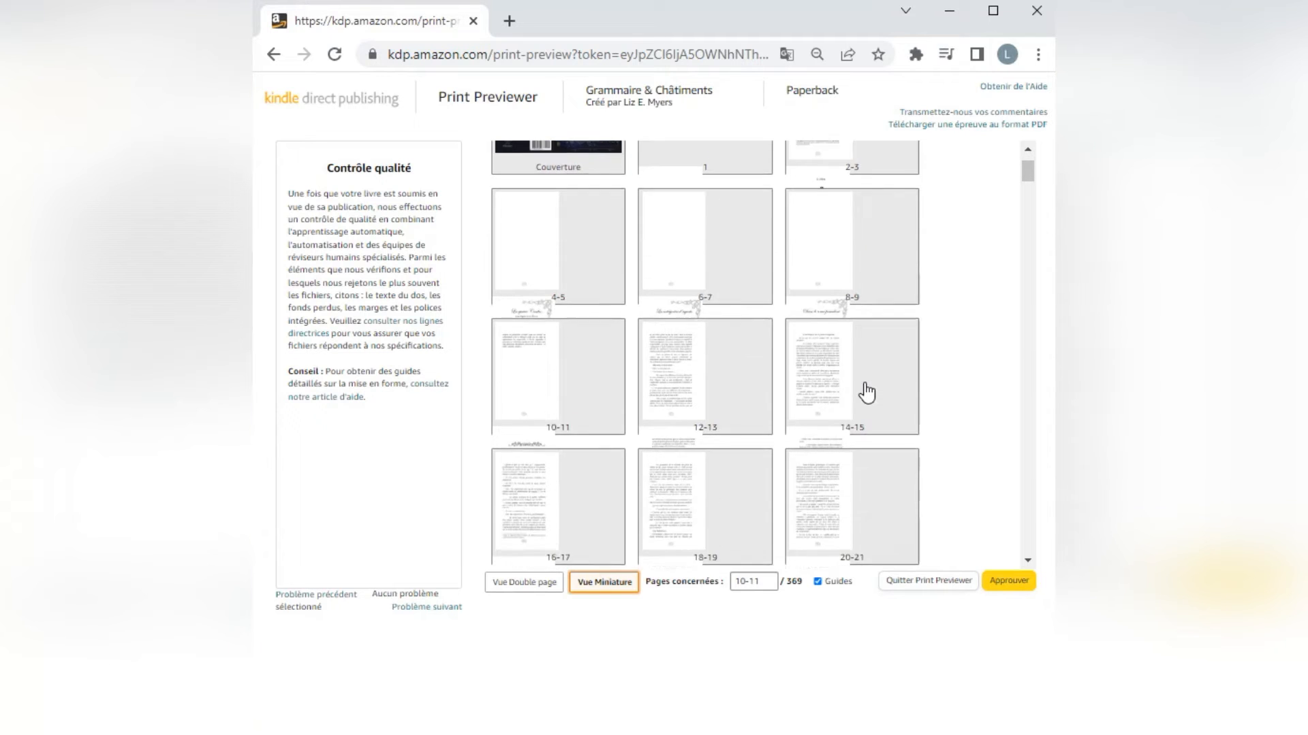
scroll(865, 393, "down", 2)
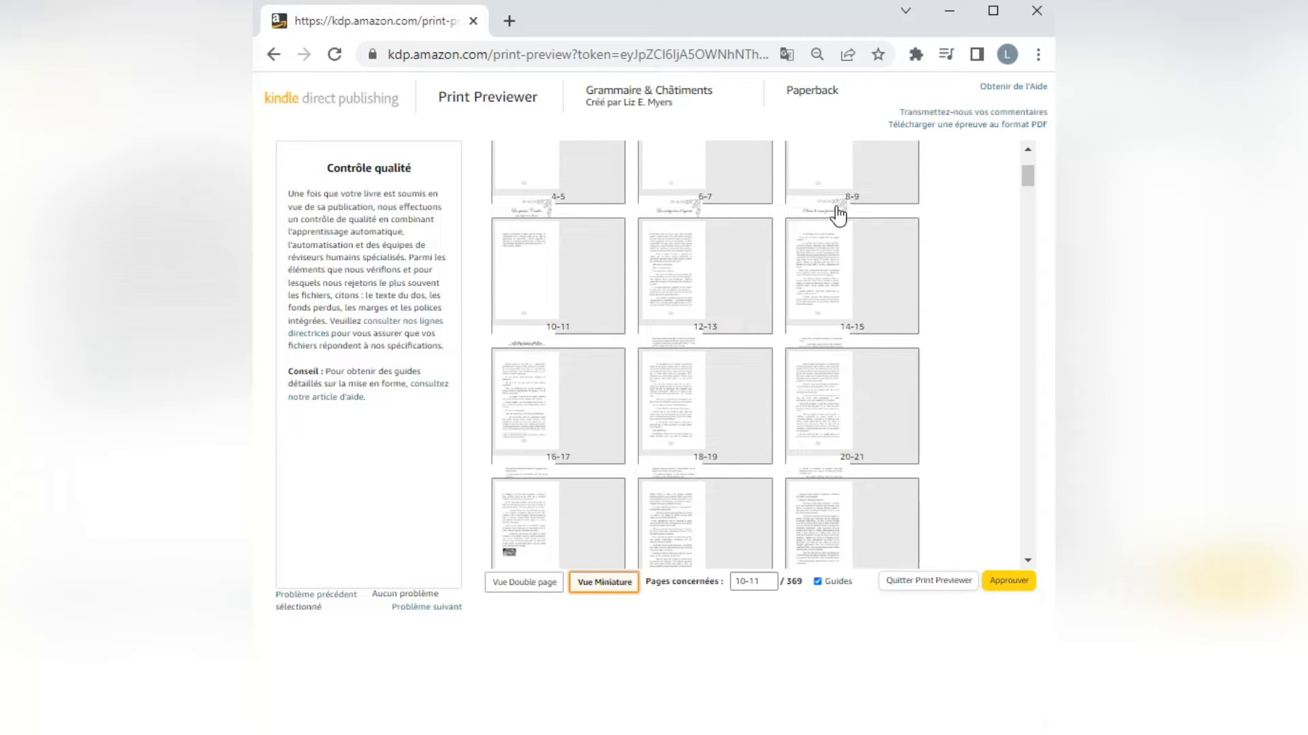
scroll(700, 319, "down", 4)
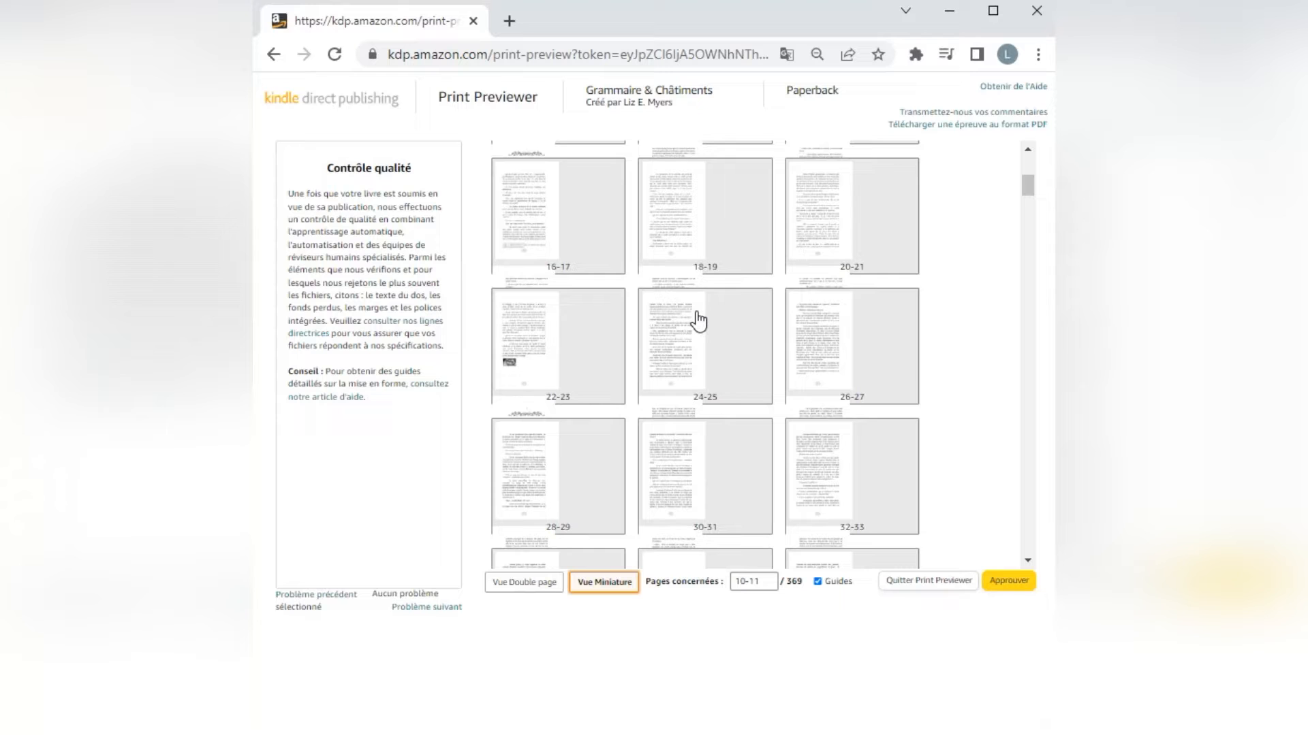
scroll(699, 320, "down", 8)
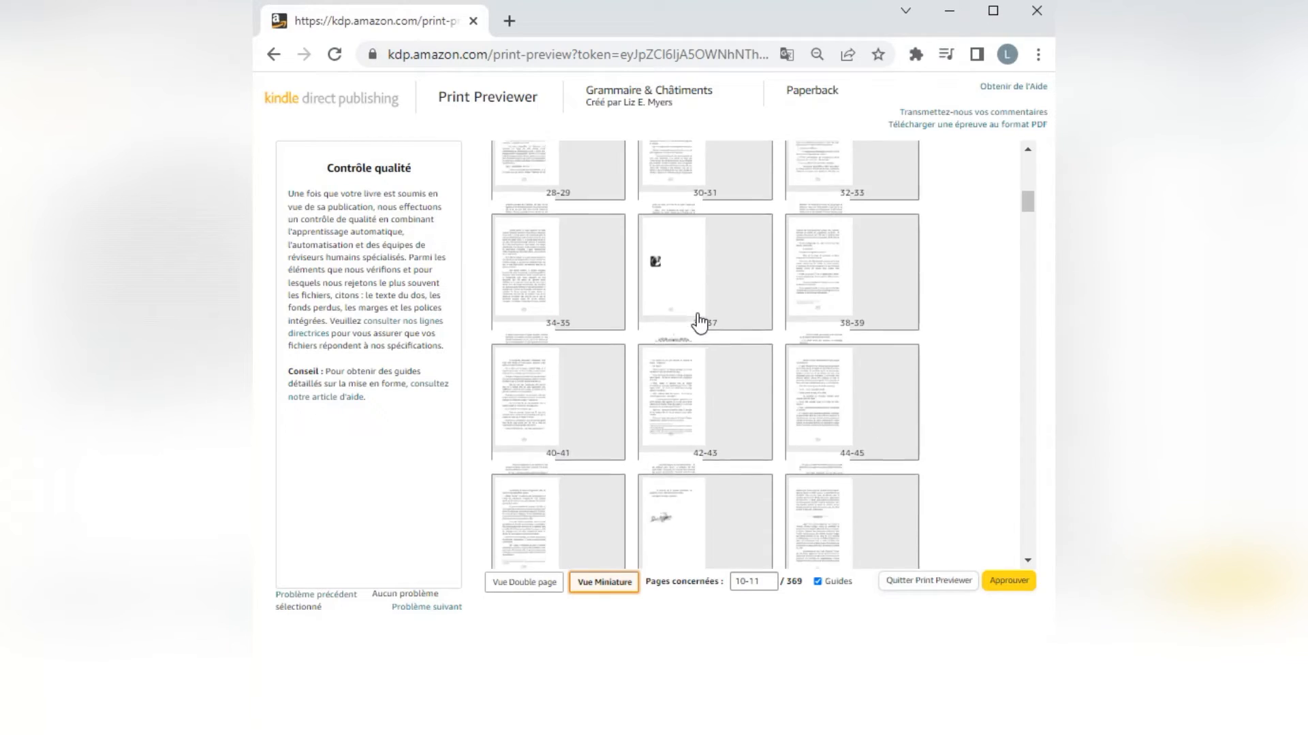
scroll(699, 320, "down", 4)
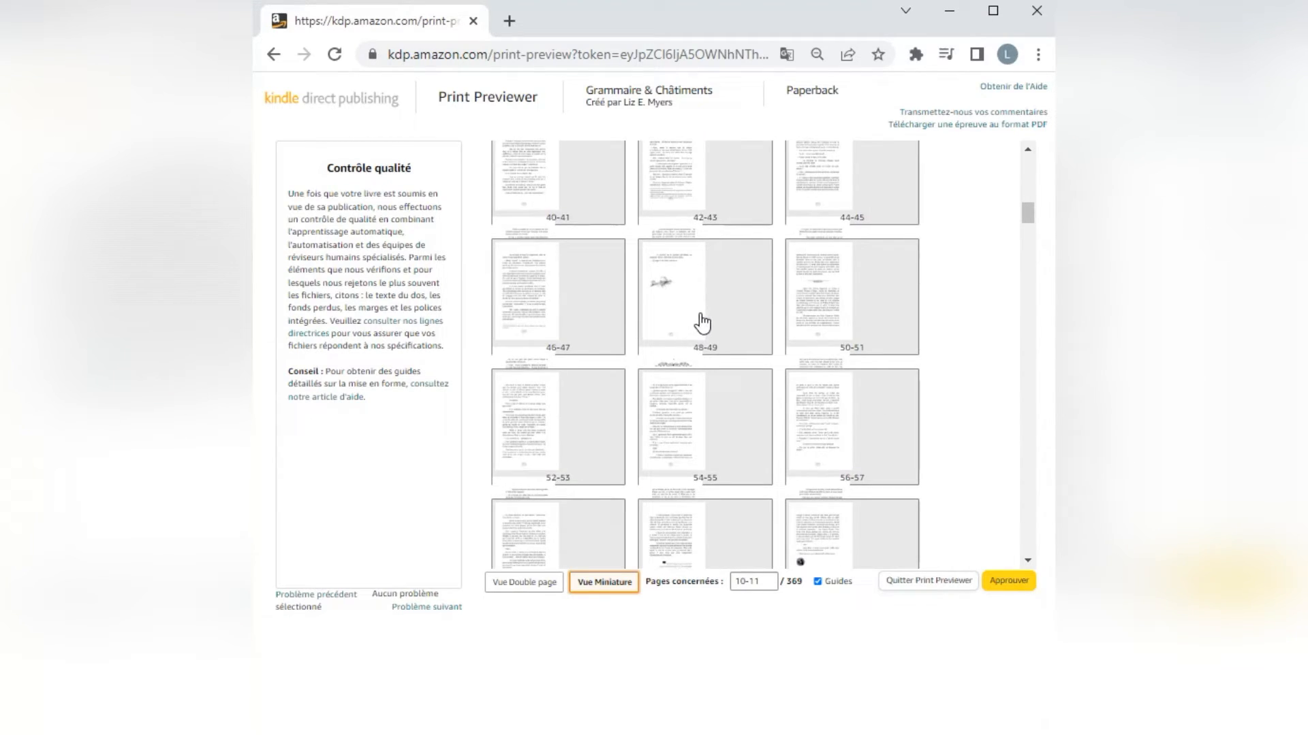
left_click(819, 584)
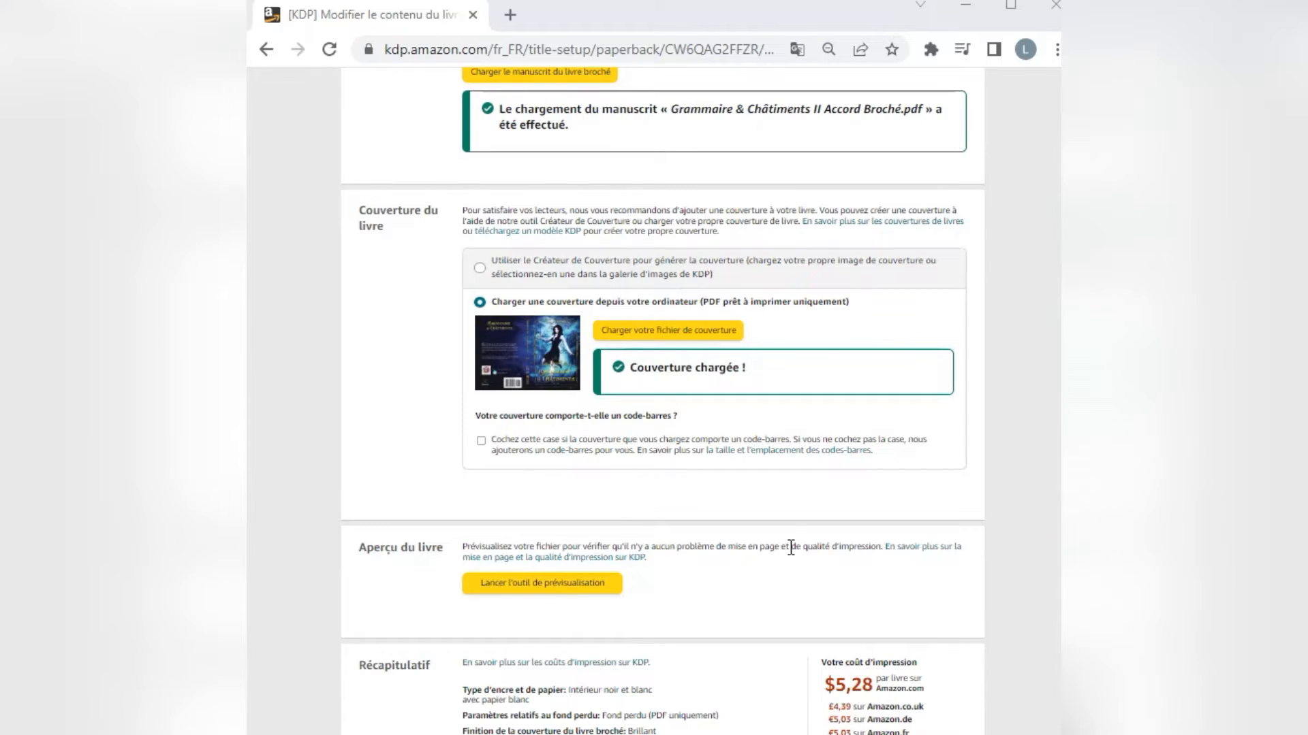
Save the paperback content, continue to the rights and pricing page, and set the primary marketplace to Amazon.fr.
scroll(711, 558, "down", 3)
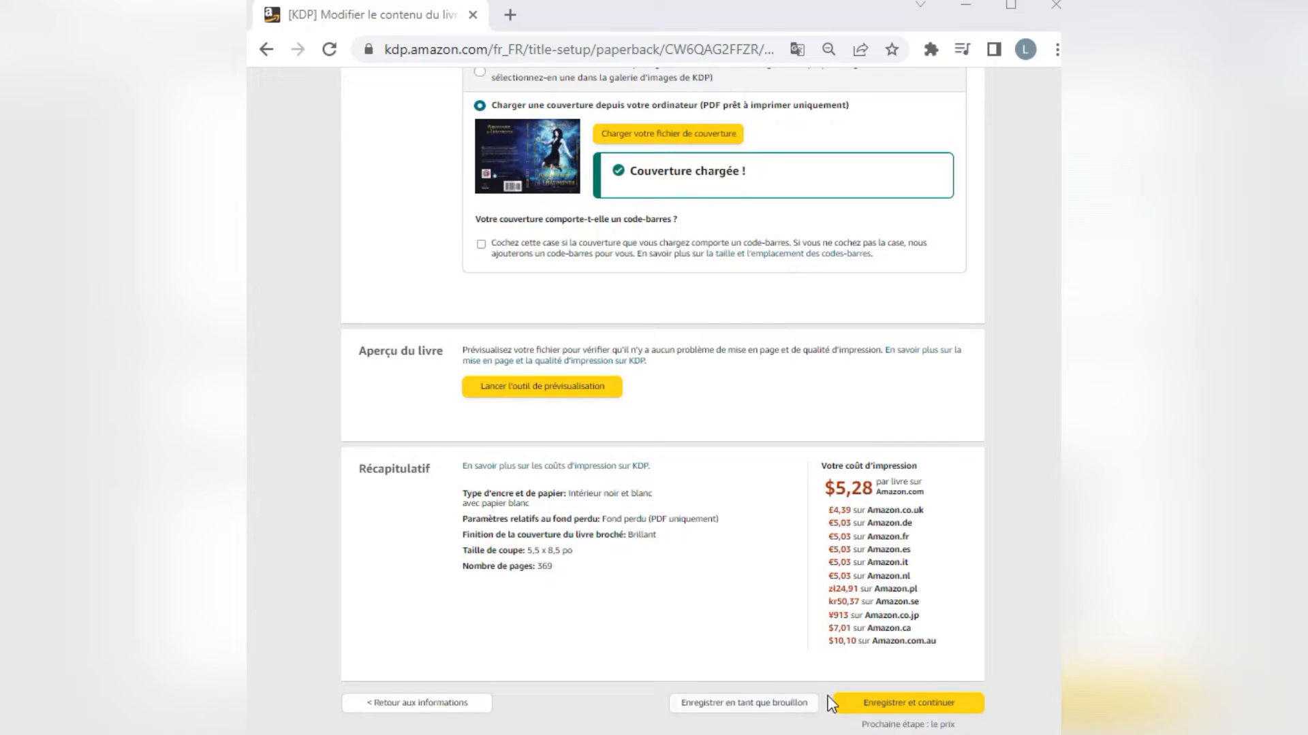
left_click(905, 708)
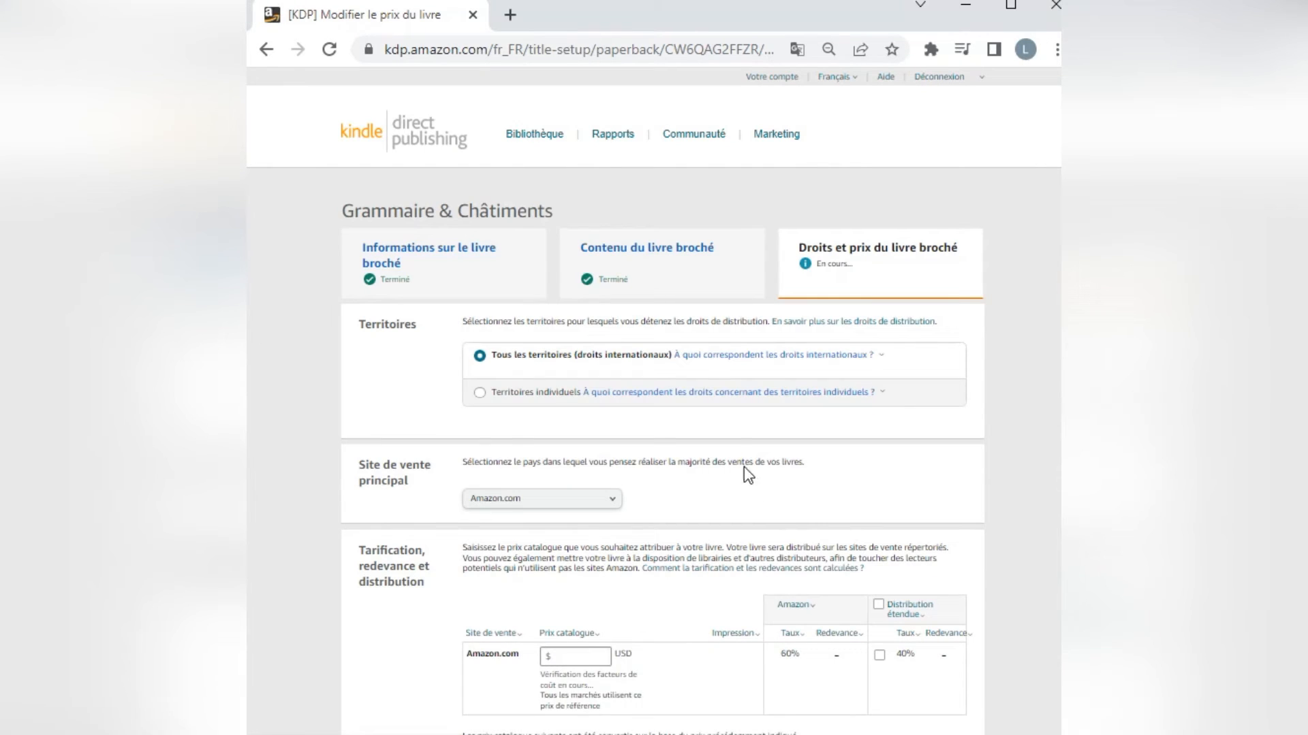
scroll(624, 225, "down", 2)
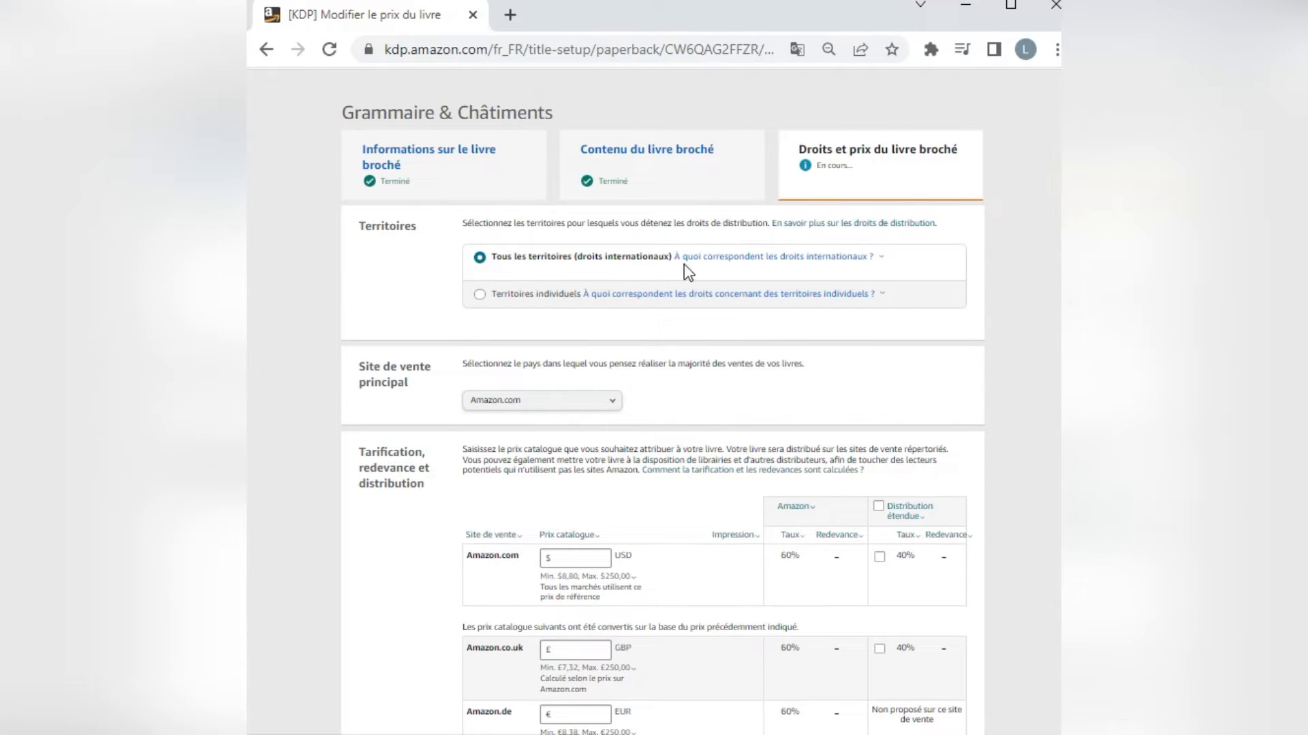
scroll(662, 357, "down", 2)
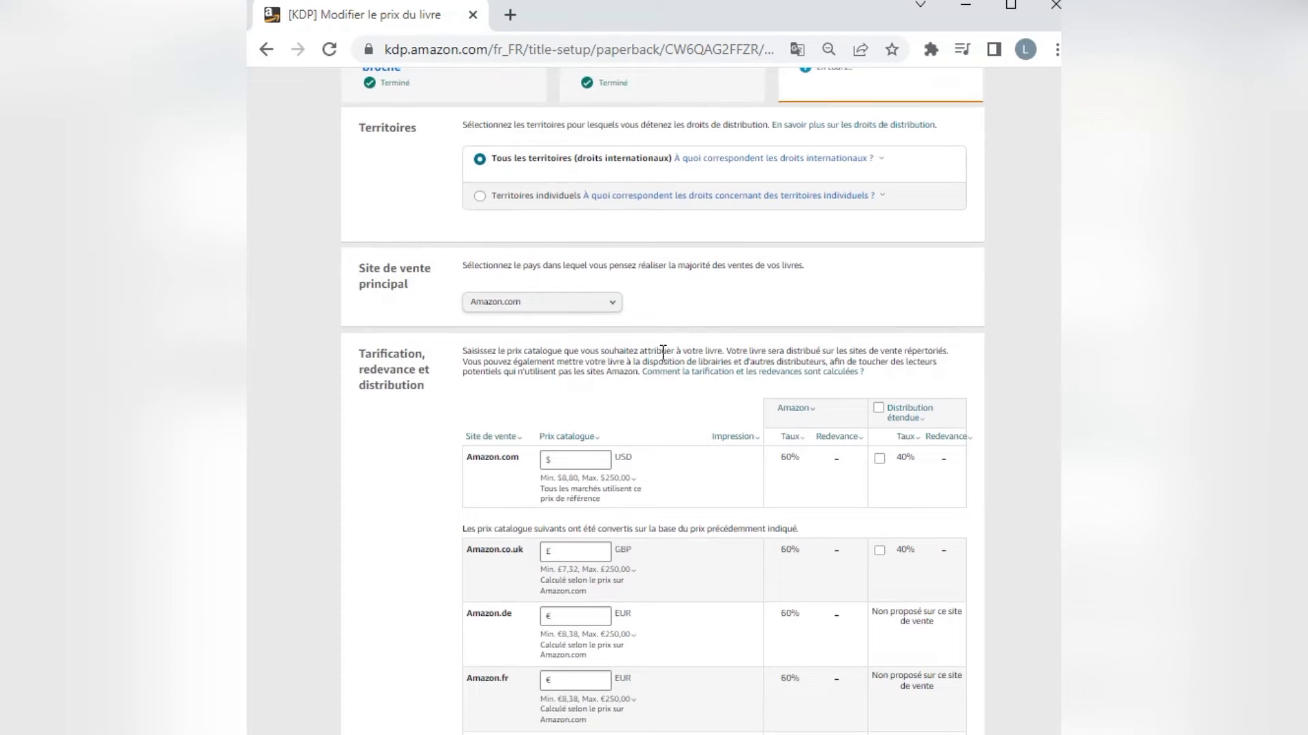
left_click(615, 308)
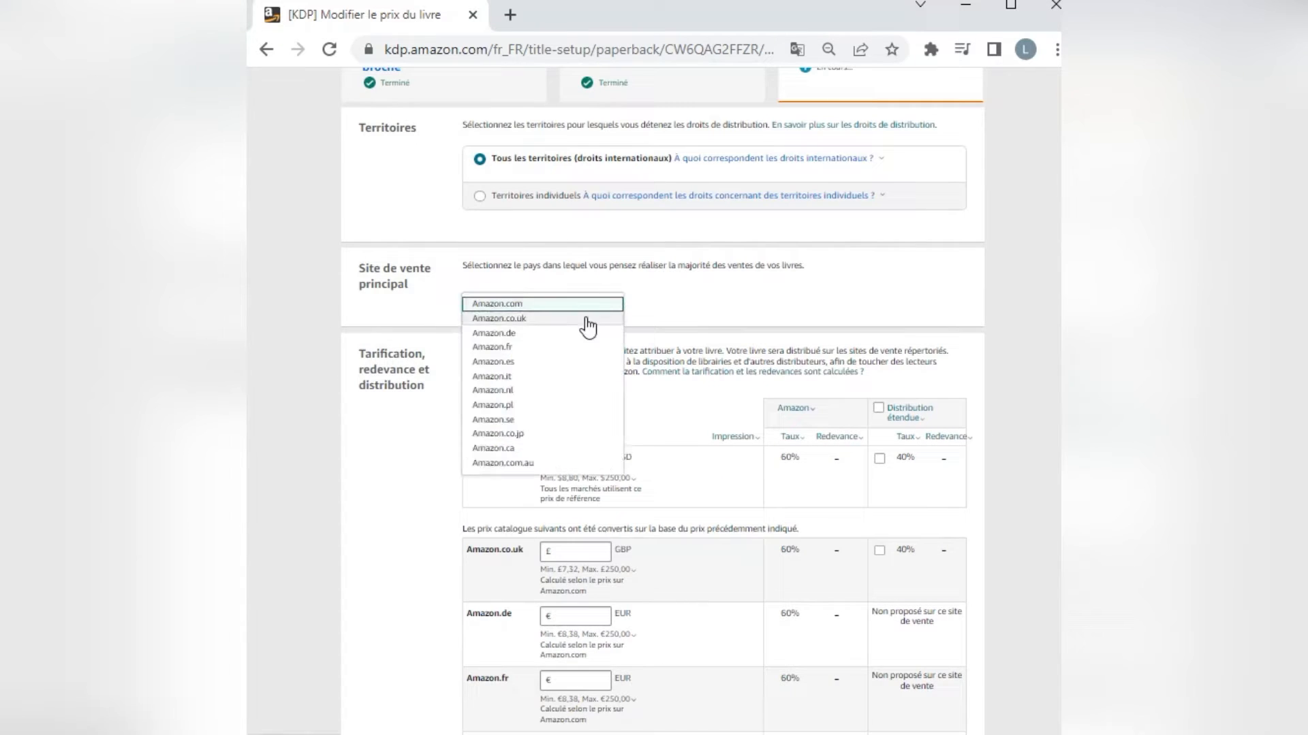
left_click(536, 350)
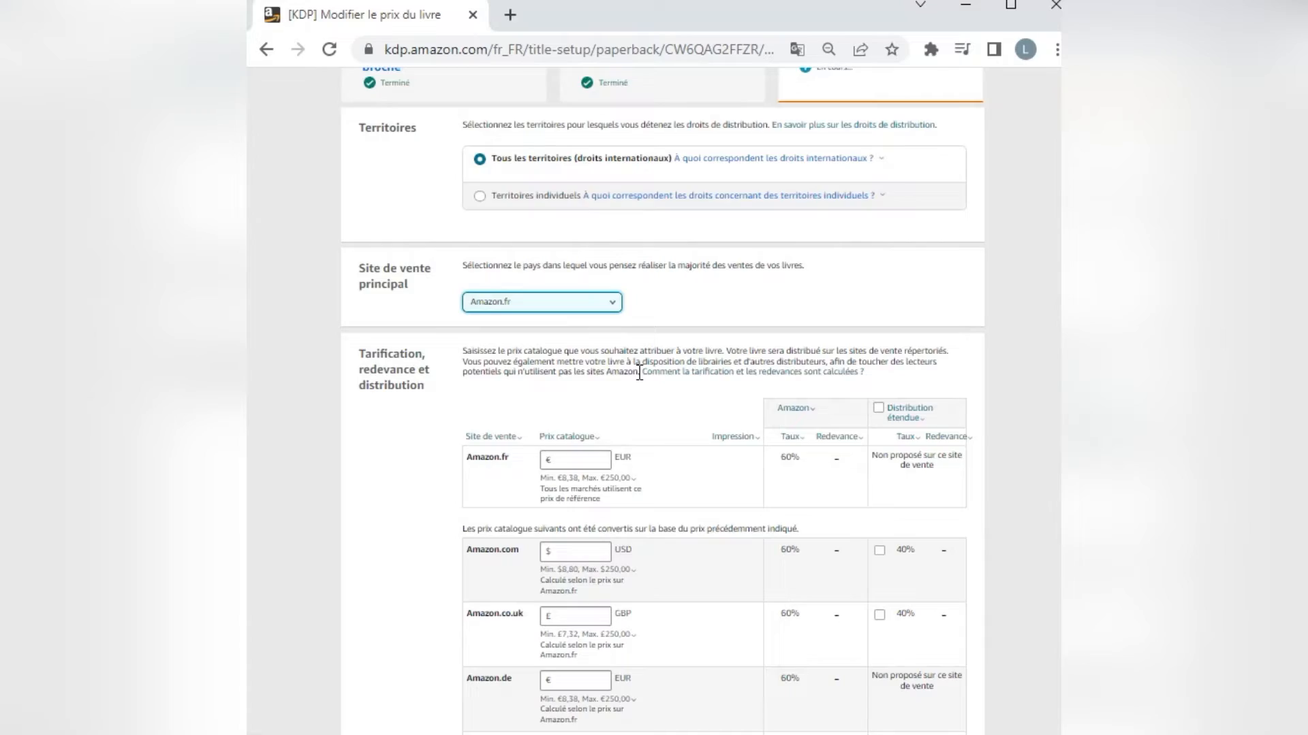
Check the paperback price of "Grammaire & Châtiments: I - Faute" on its Amazon.fr page and return to the KDP pricing page.
scroll(639, 374, "down", 3)
left_click(631, 355)
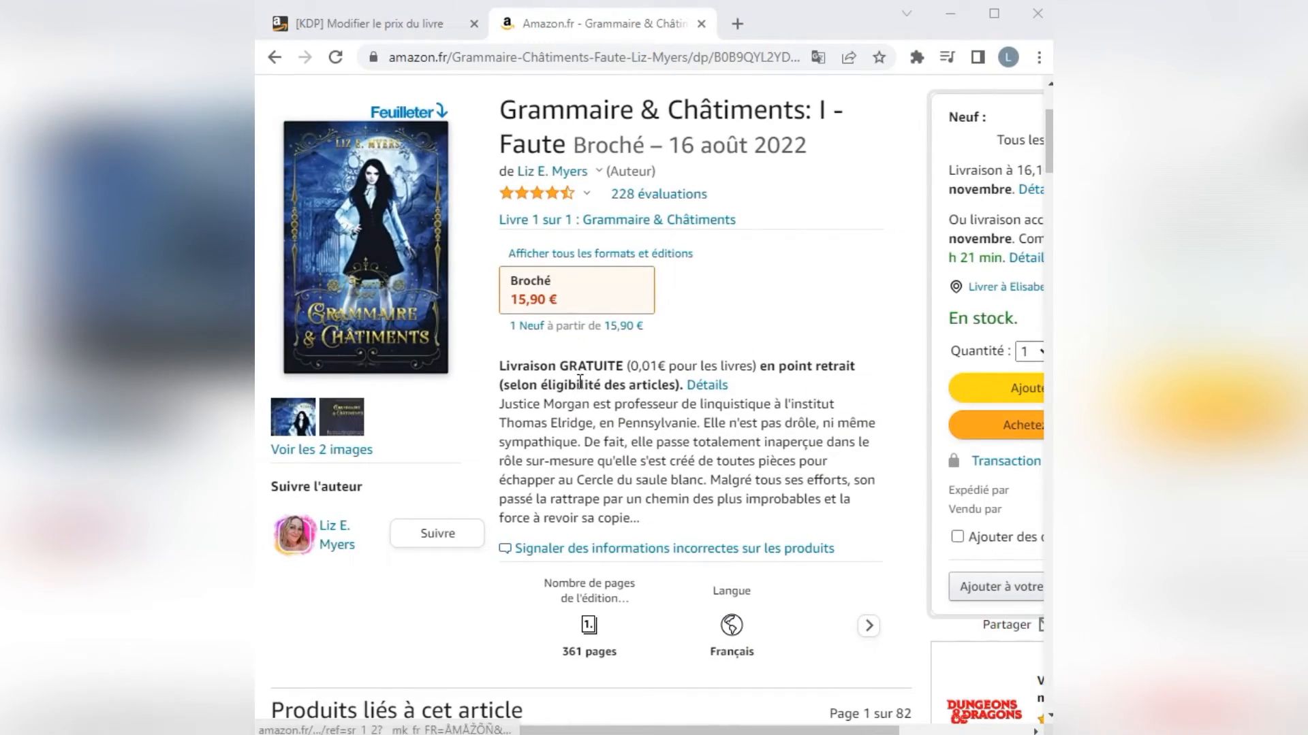
left_click(374, 30)
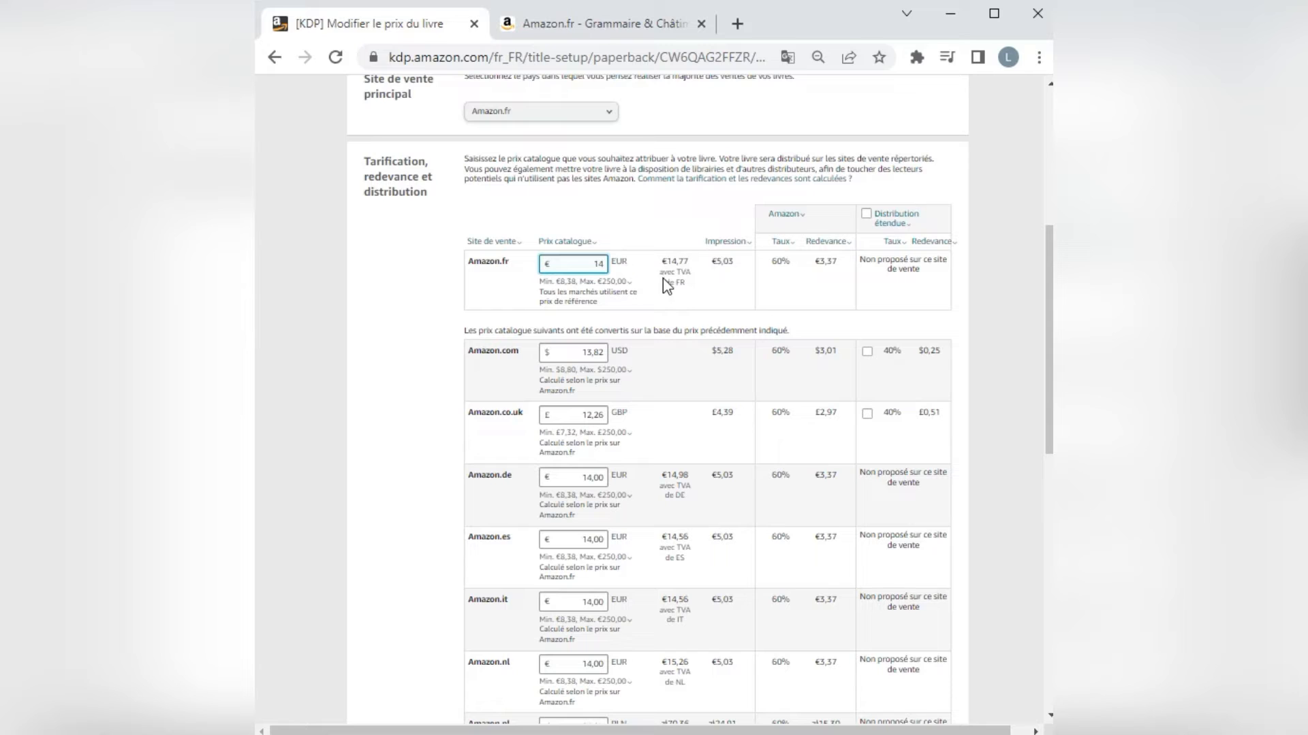
Try to set the Amazon.fr list price to 15.20 EUR with a decimal point.
left_click(610, 280)
left_click(691, 540)
left_click_drag(590, 261, 603, 264)
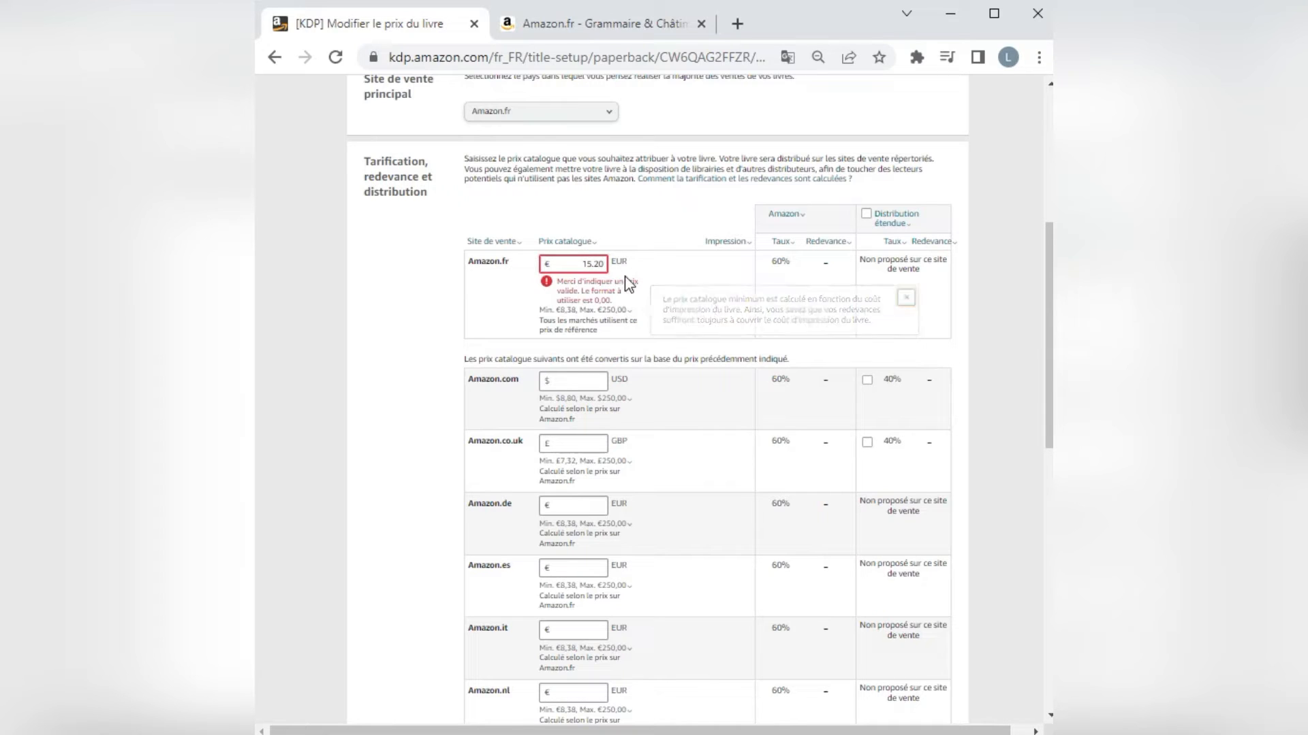
Set the Amazon.fr list price to 15,20 EUR with a decimal comma.
left_click_drag(608, 268, 580, 264)
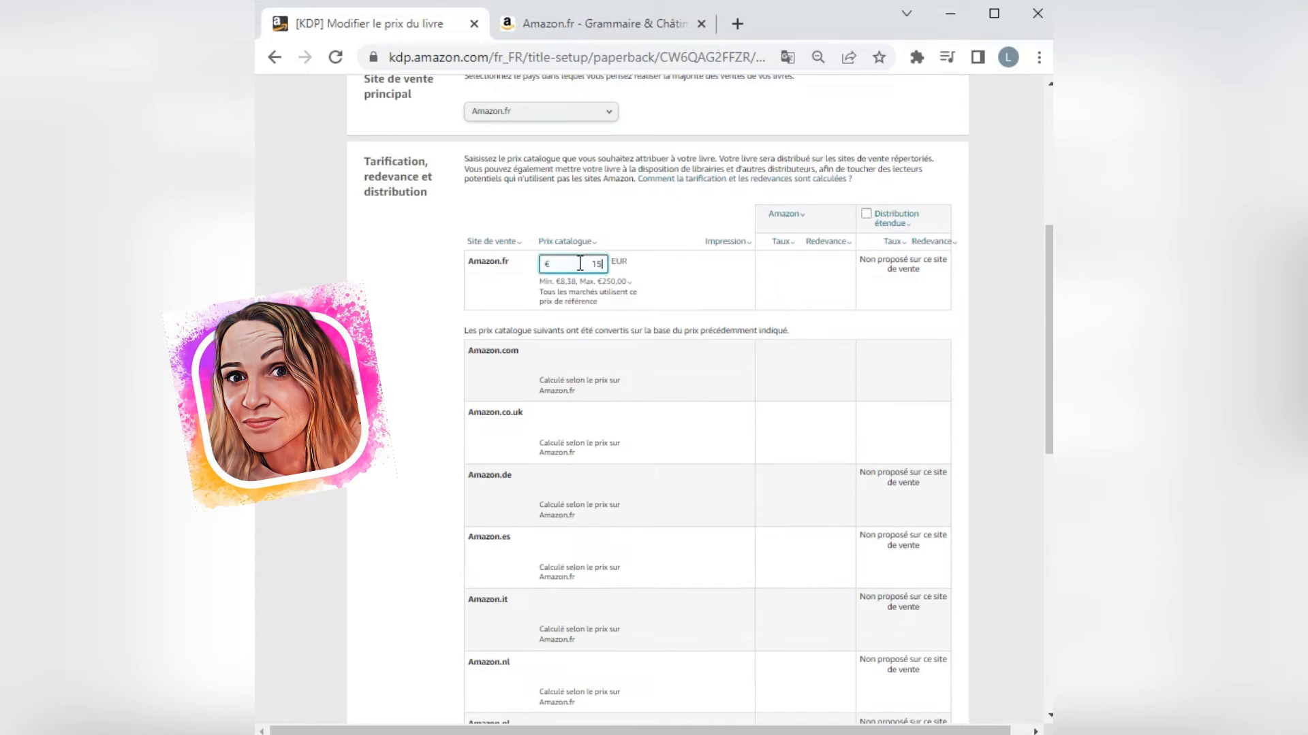
type(",20")
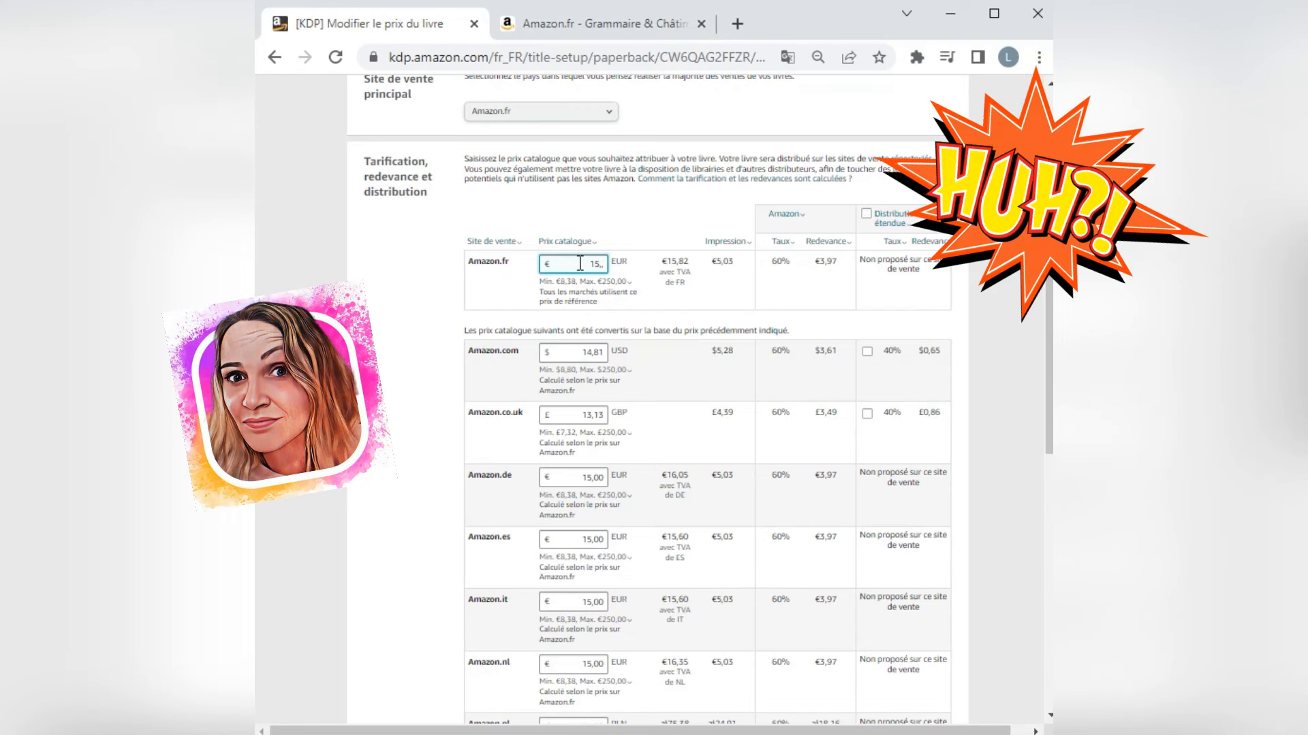
key("Left")
key("Left")
key("BackSpace")
left_click(644, 281)
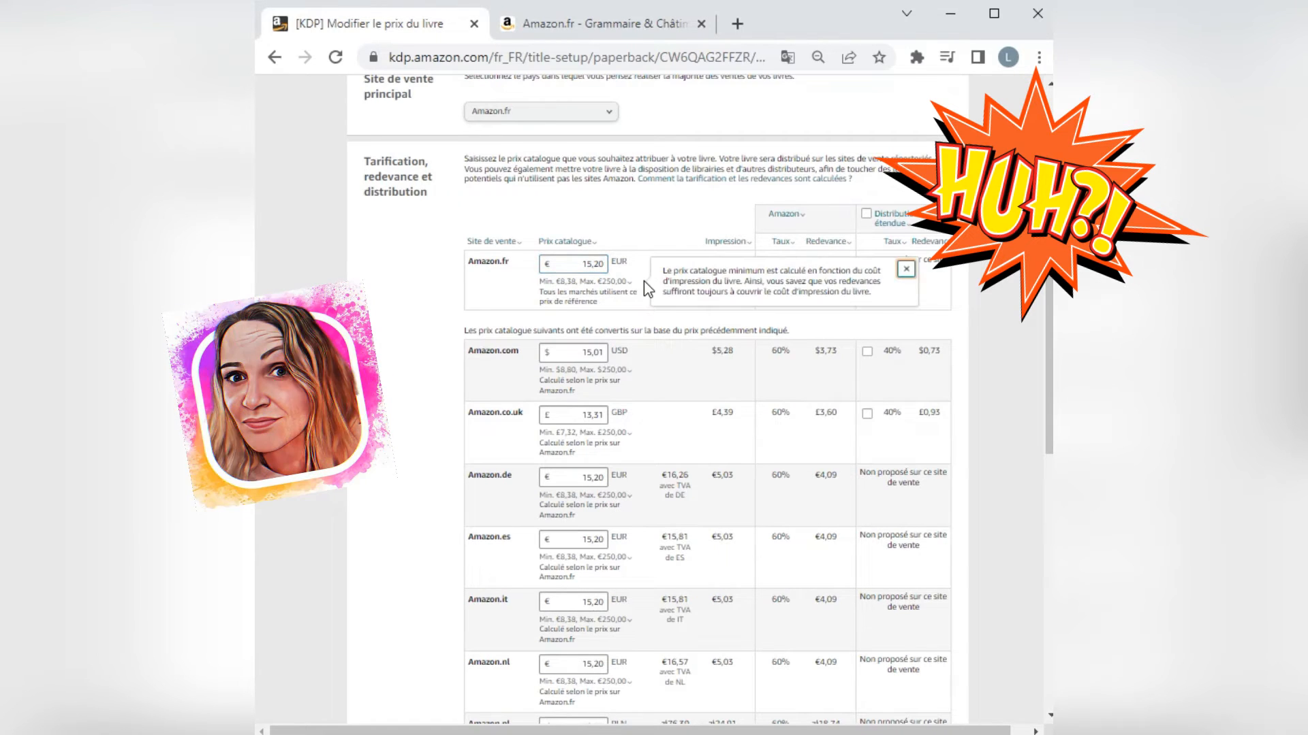
left_click(598, 265)
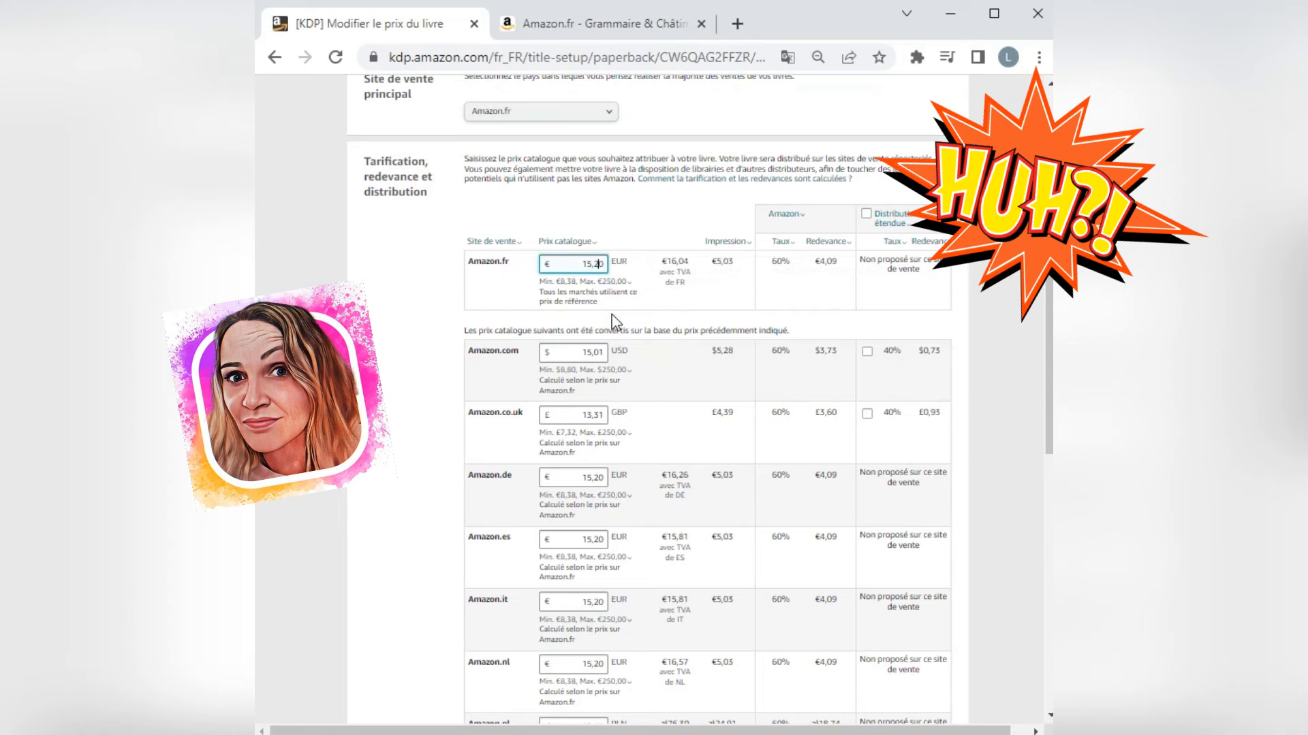
Lower the Amazon.fr list price to 15,07 EUR.
key("BackSpace")
type("1")
left_click_drag(608, 263, 594, 265)
type("08")
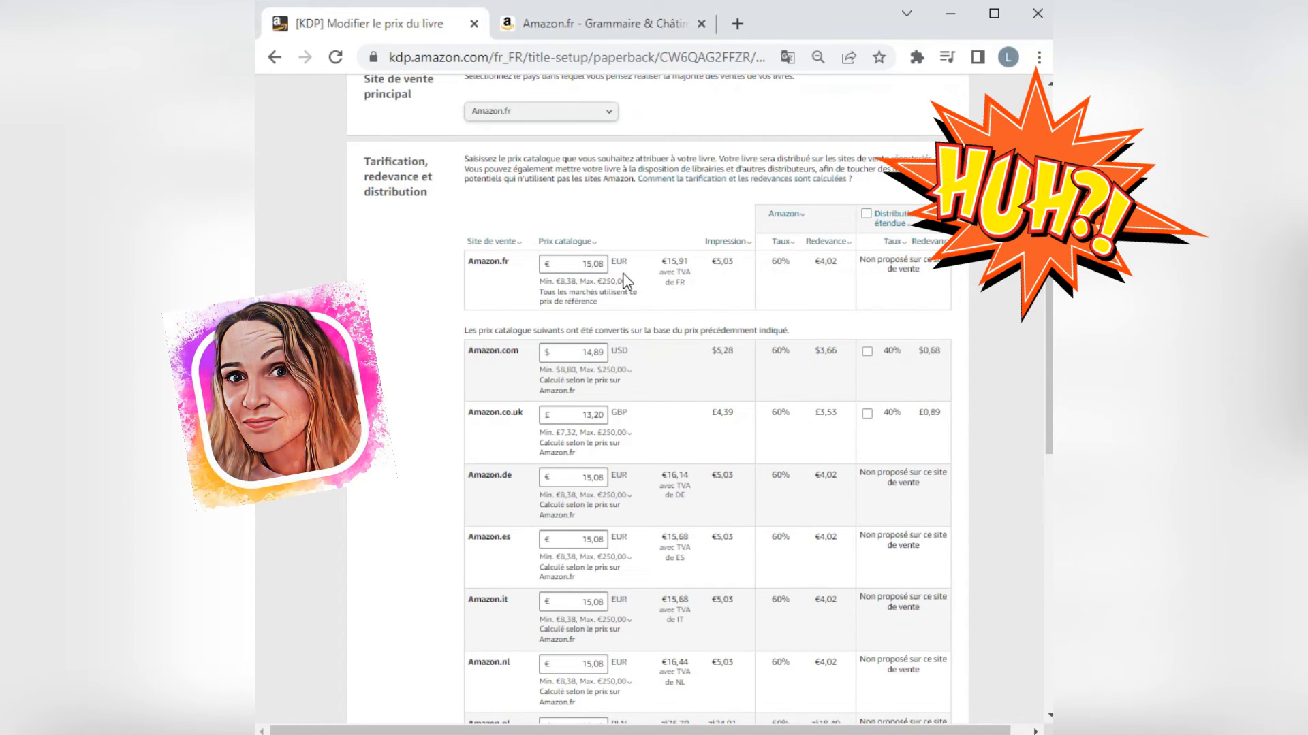
left_click(606, 264)
key("BackSpace")
type("7")
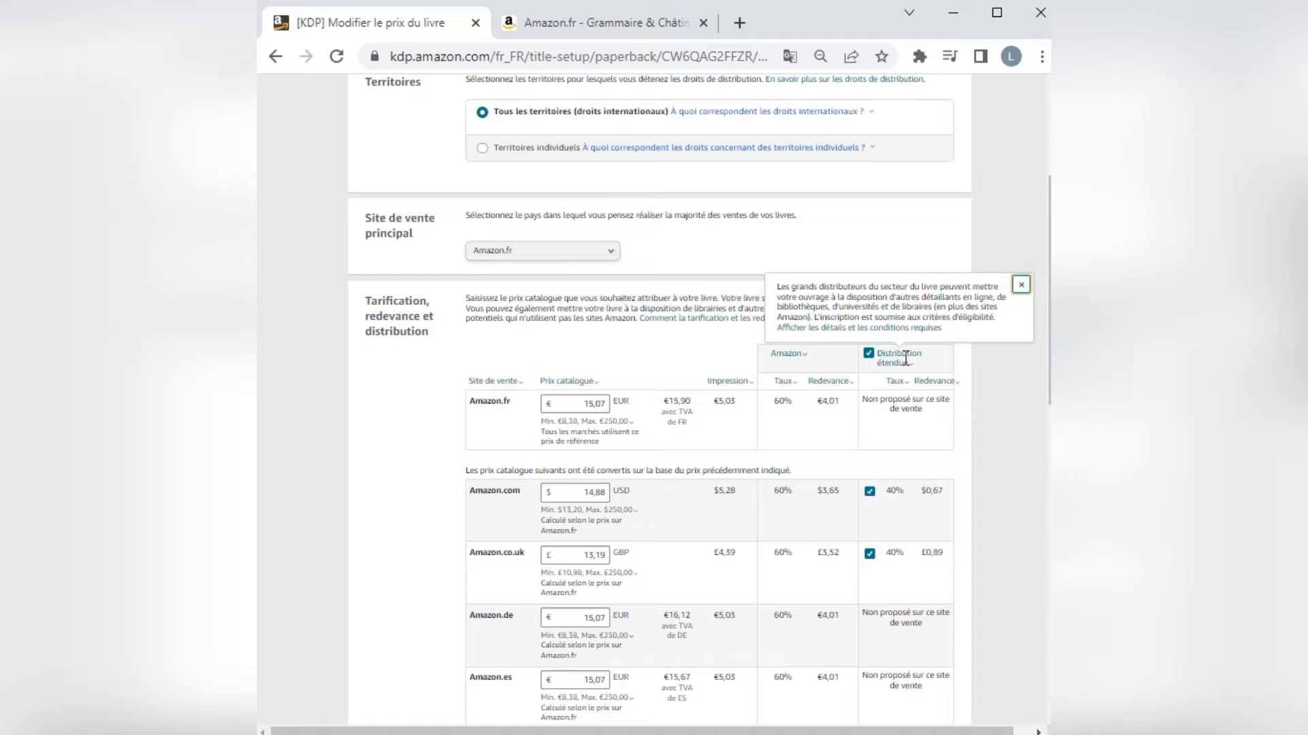
Close the expanded distribution note and save the paperback as a draft.
left_click(978, 669)
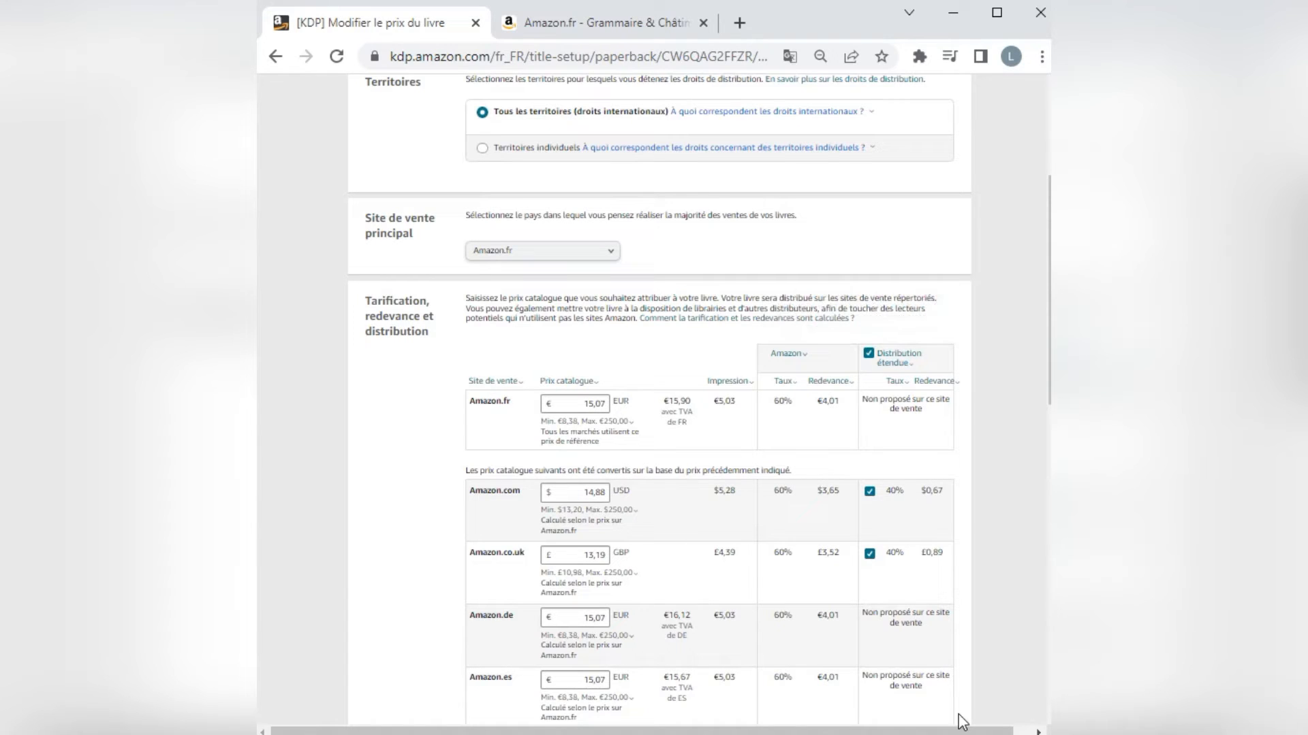
scroll(905, 622, "down", 7)
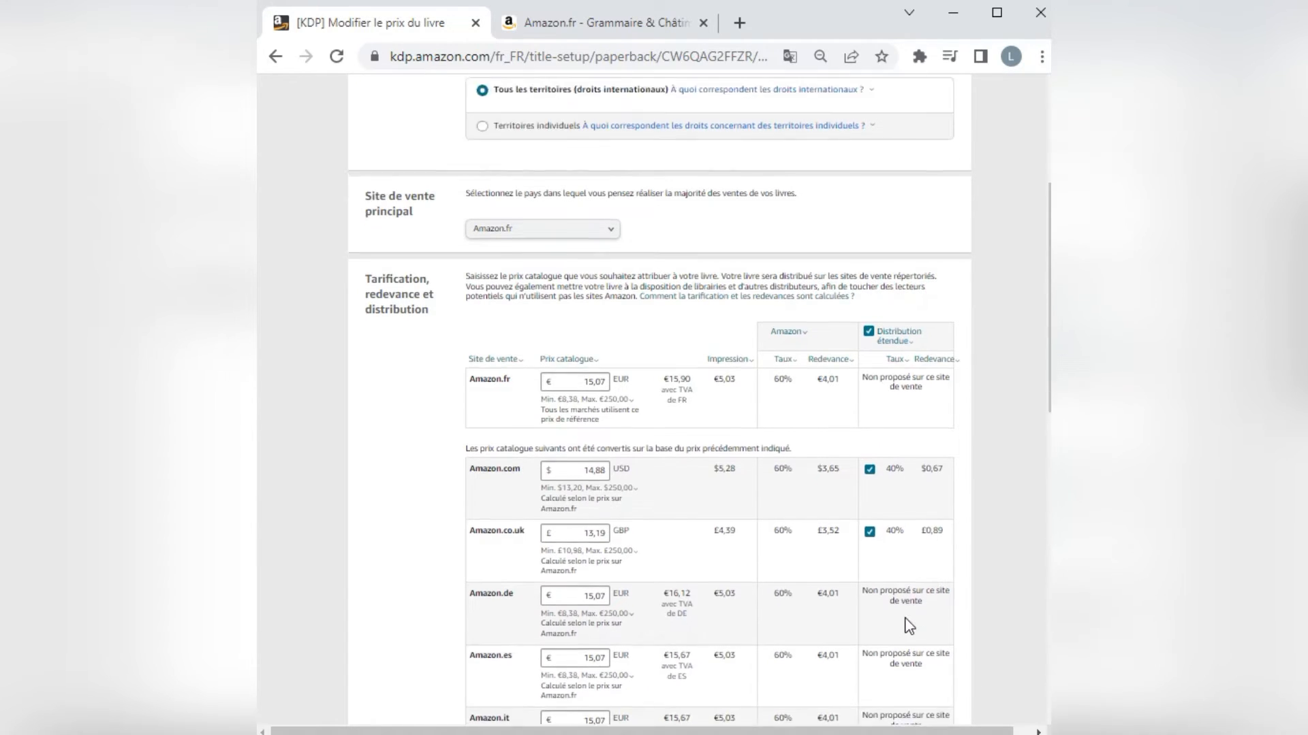
scroll(902, 569, "down", 4)
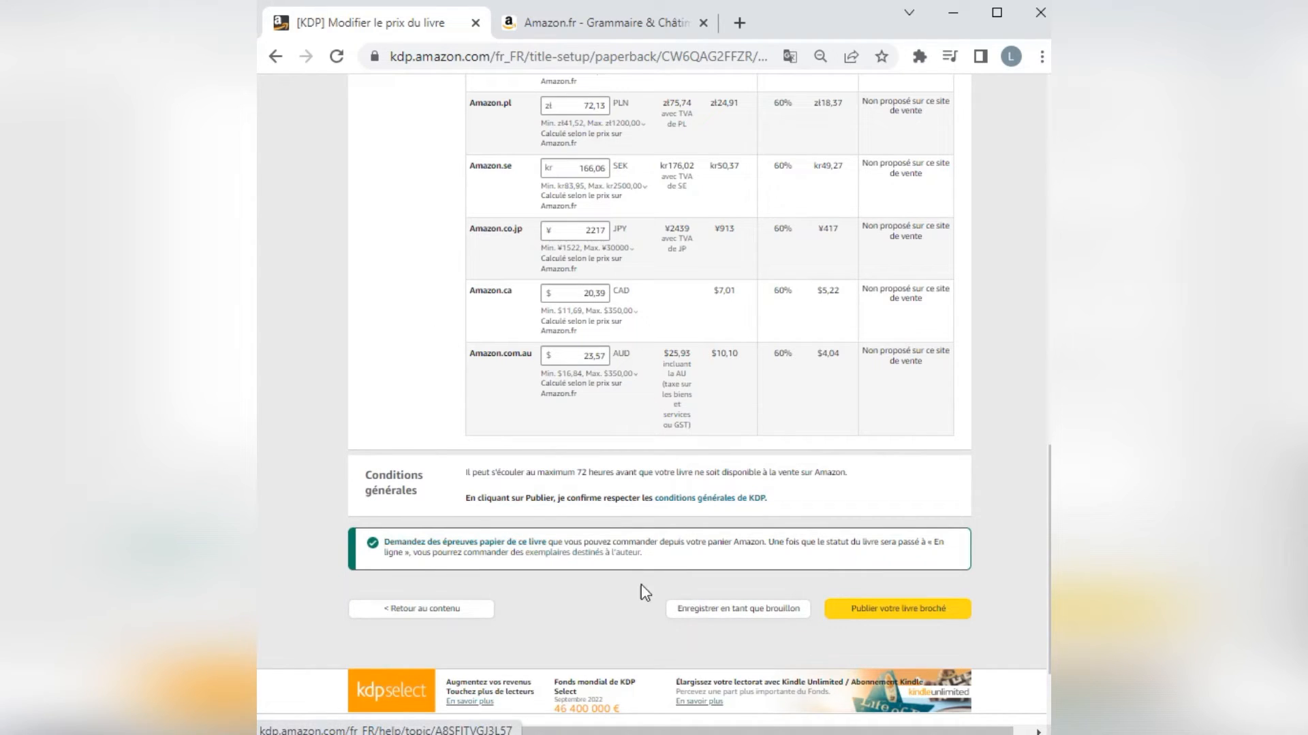
left_click(751, 620)
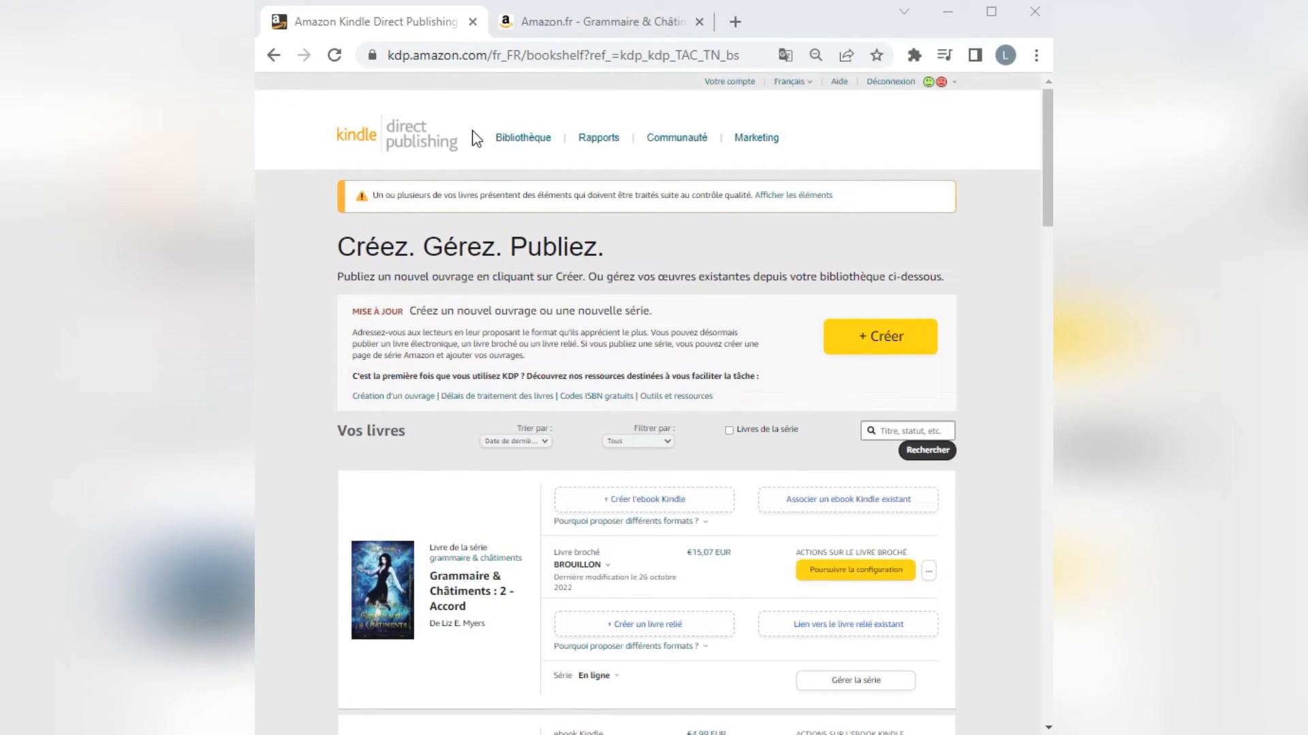
Create a Kindle ebook edition of "Grammaire & Châtiments : 2 - Accord" and open its category selection from the prefilled details.
scroll(545, 313, "down", 4)
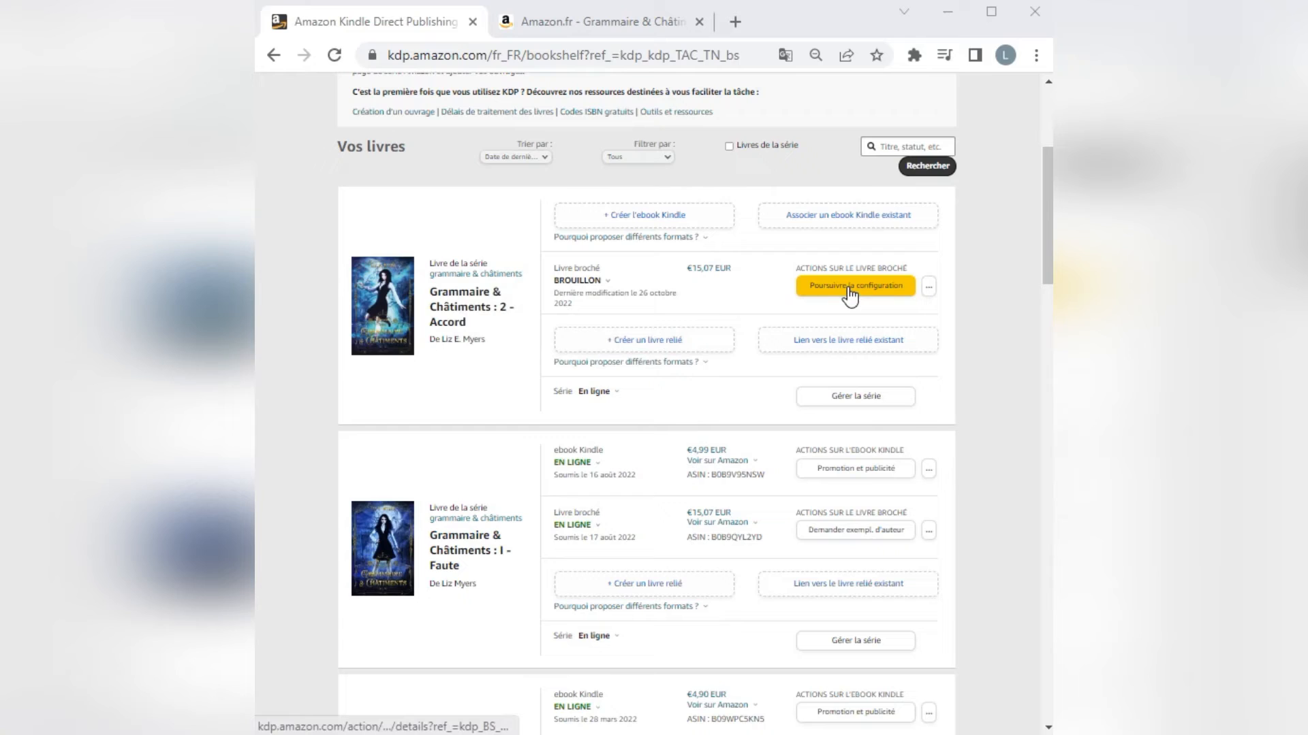
left_click(632, 217)
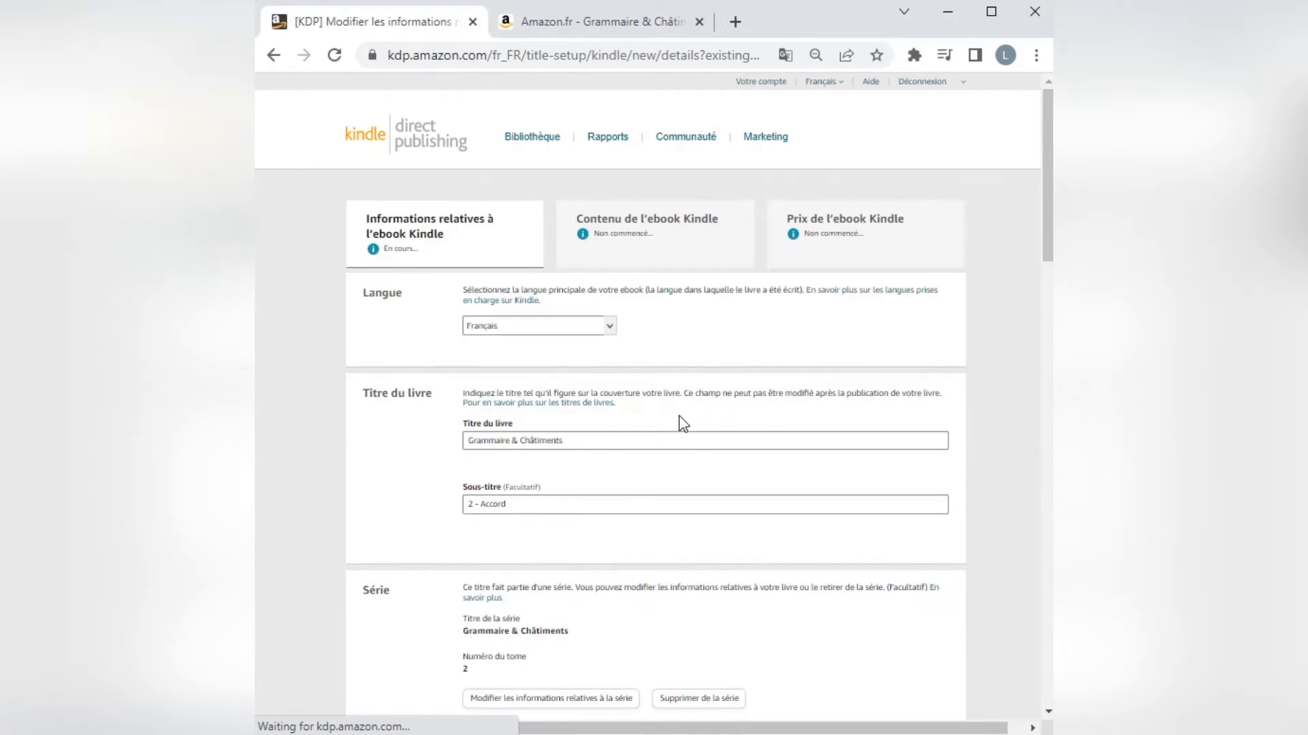
scroll(683, 423, "down", 4)
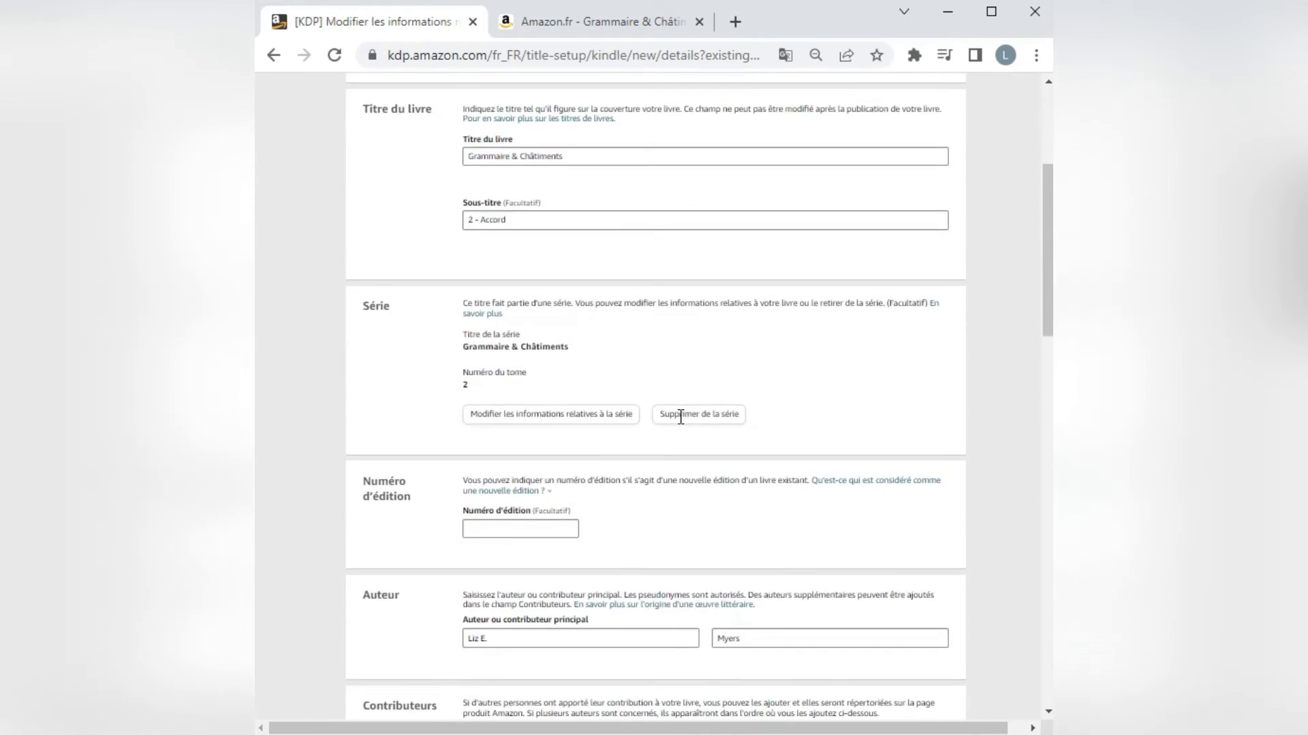
scroll(680, 416, "down", 9)
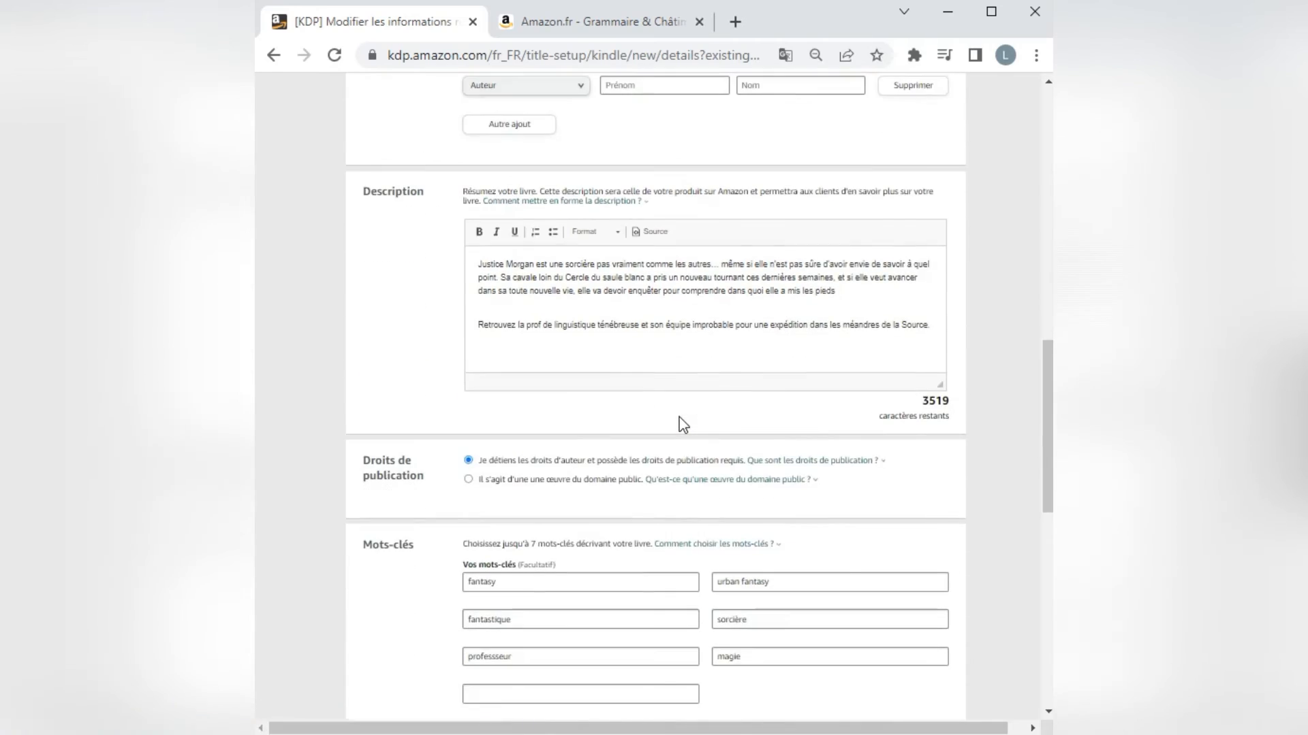
scroll(683, 423, "down", 5)
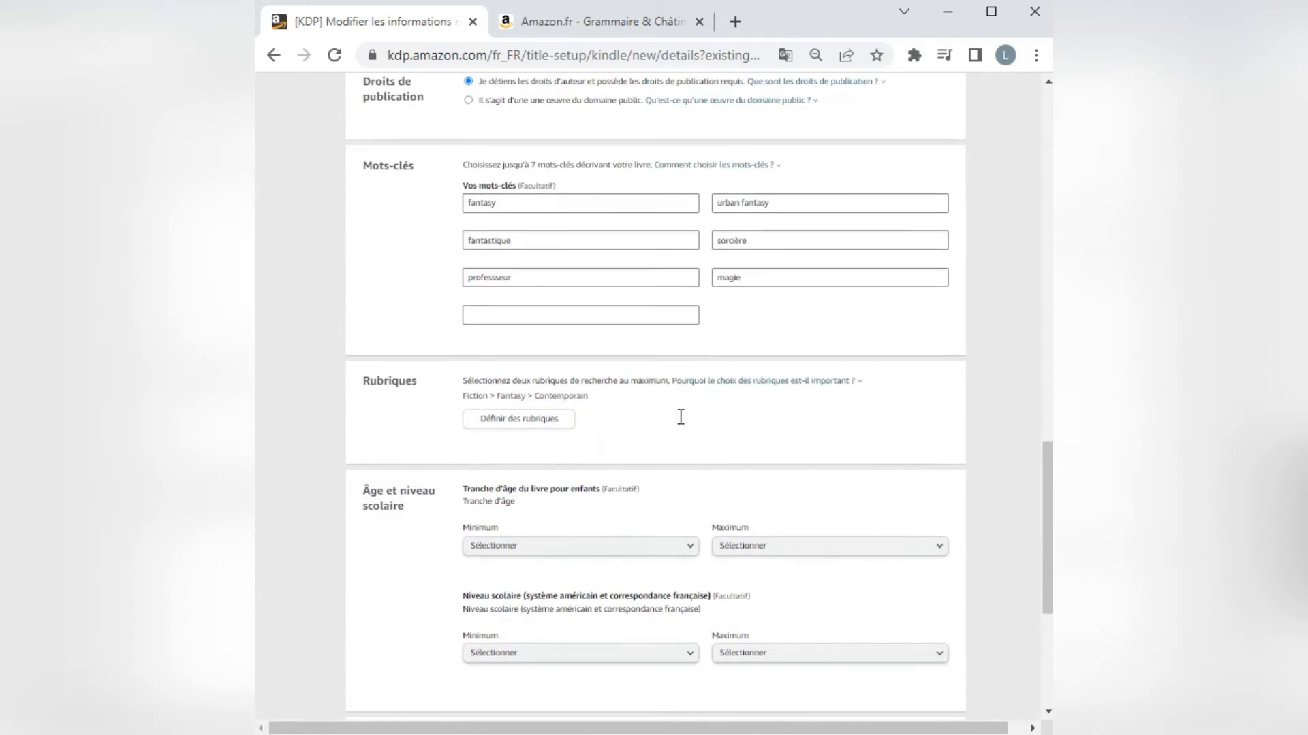
scroll(645, 427, "down", 2)
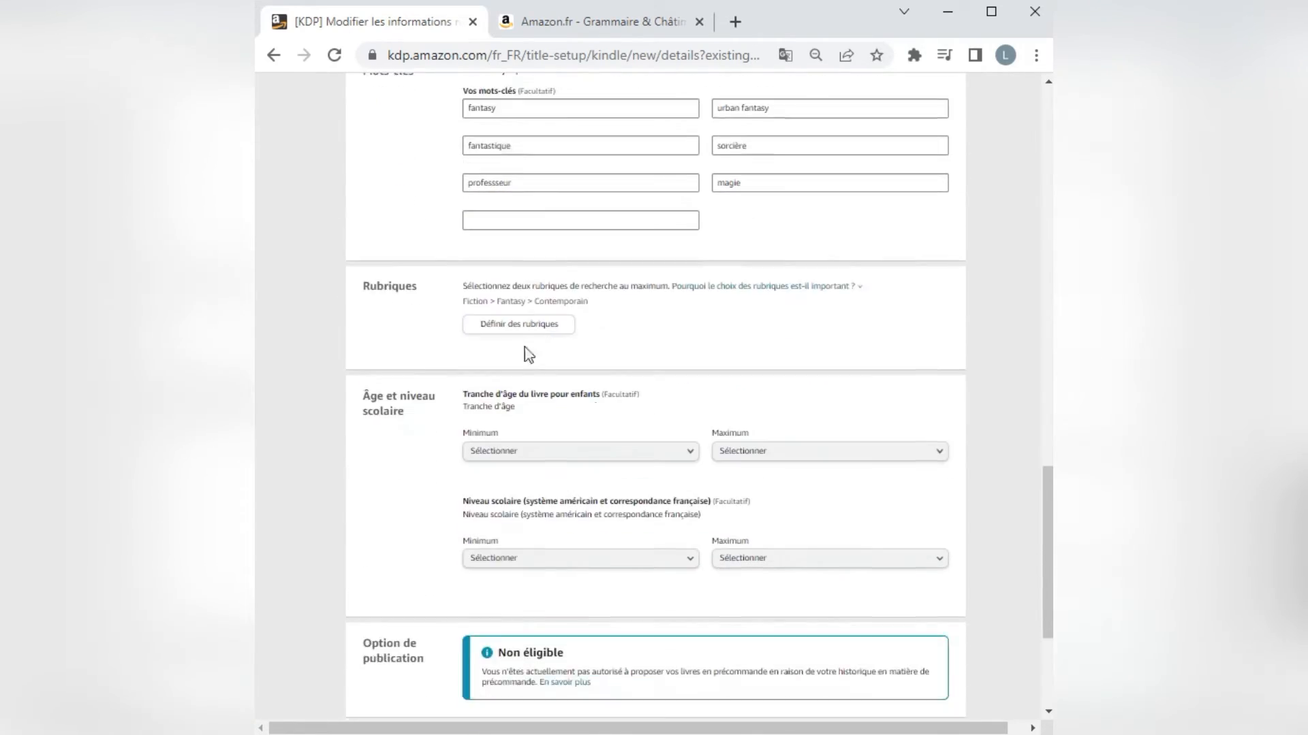
left_click(518, 327)
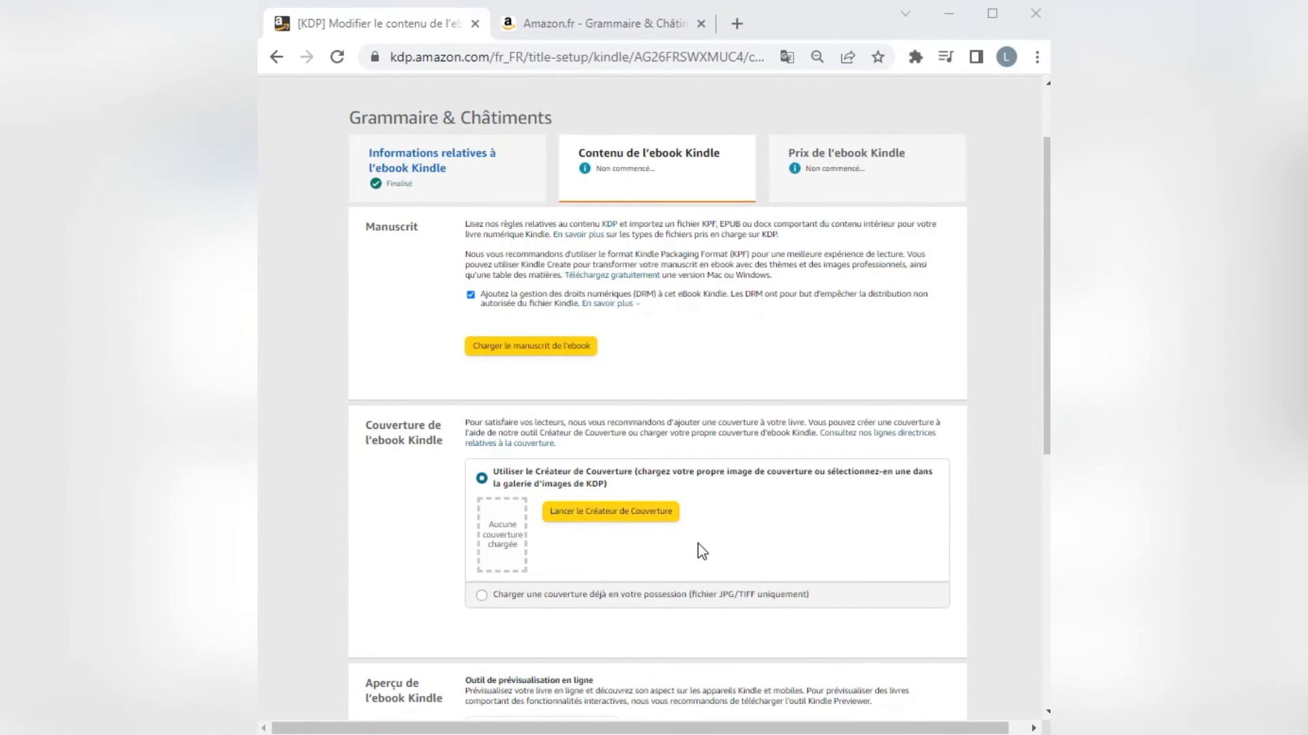
Choose to upload an existing JPG/TIFF cover, and load "Grammaire & Châtiments 2 Vfin" as the ebook manuscript.
left_click(481, 594)
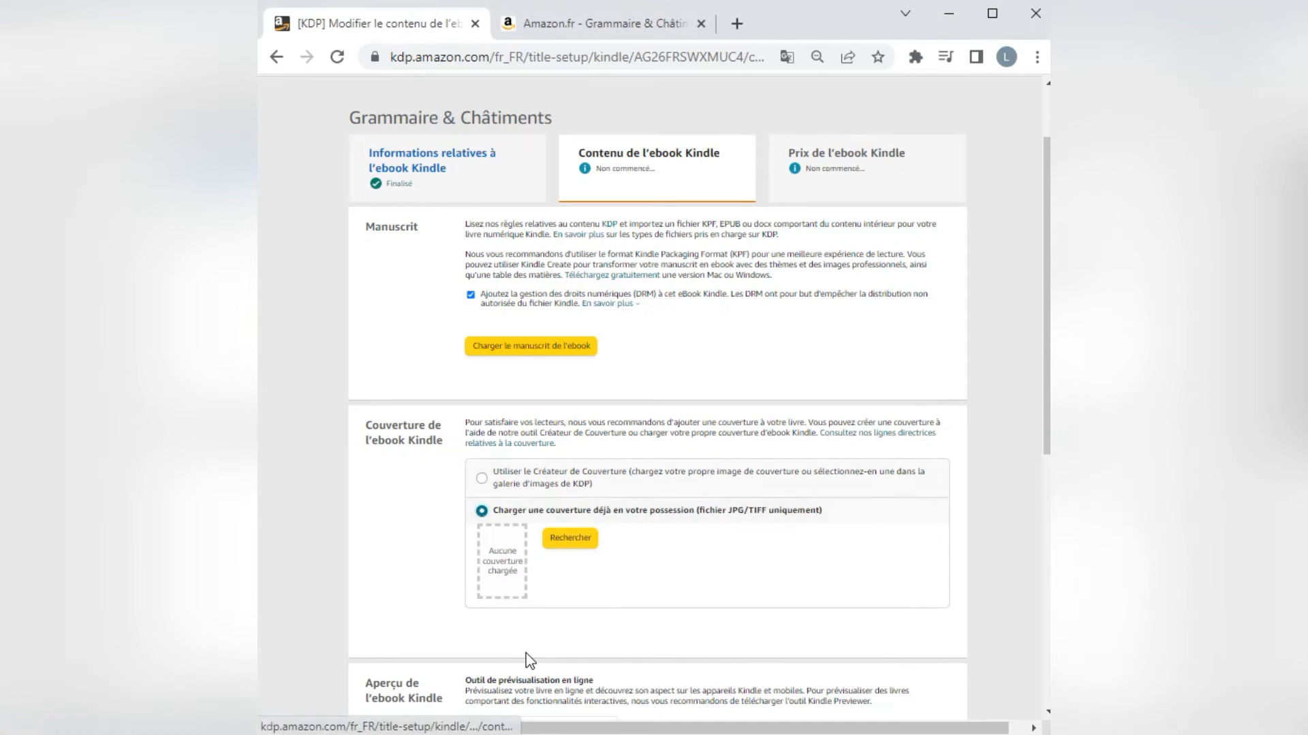
scroll(627, 598, "down", 4)
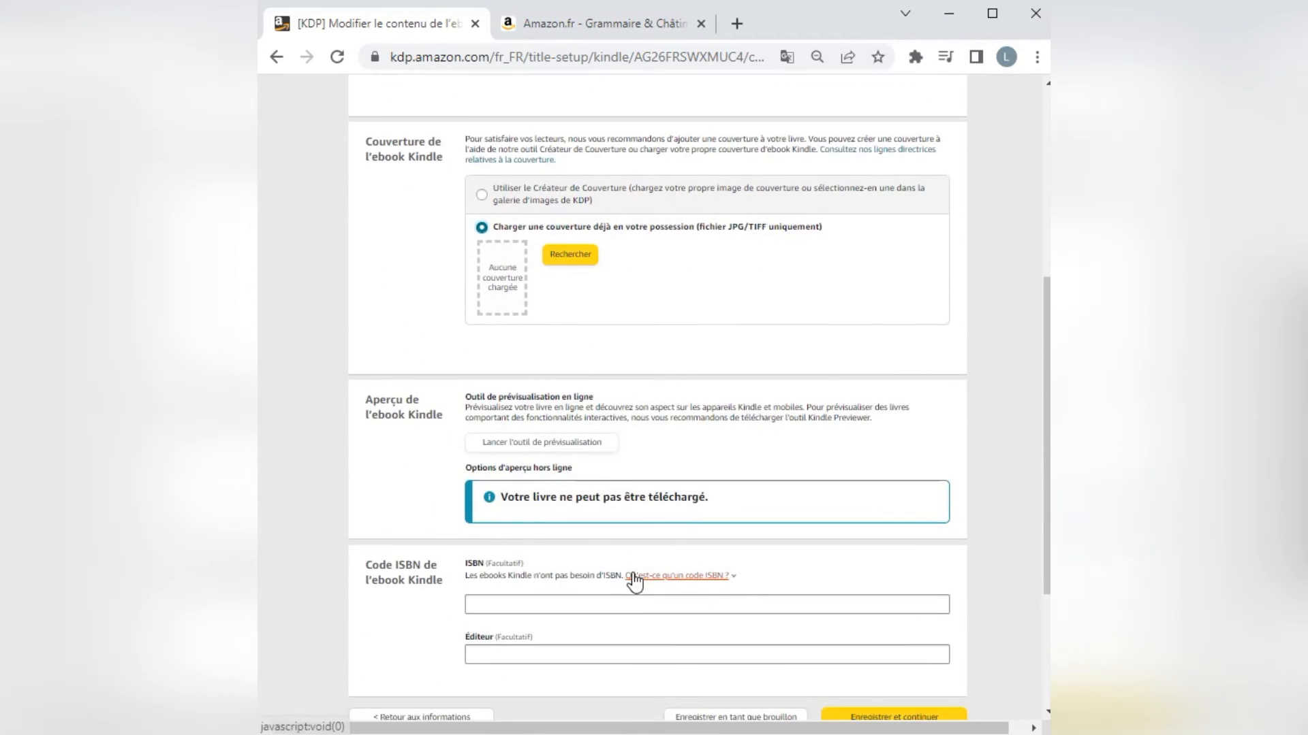
scroll(633, 580, "up", 4)
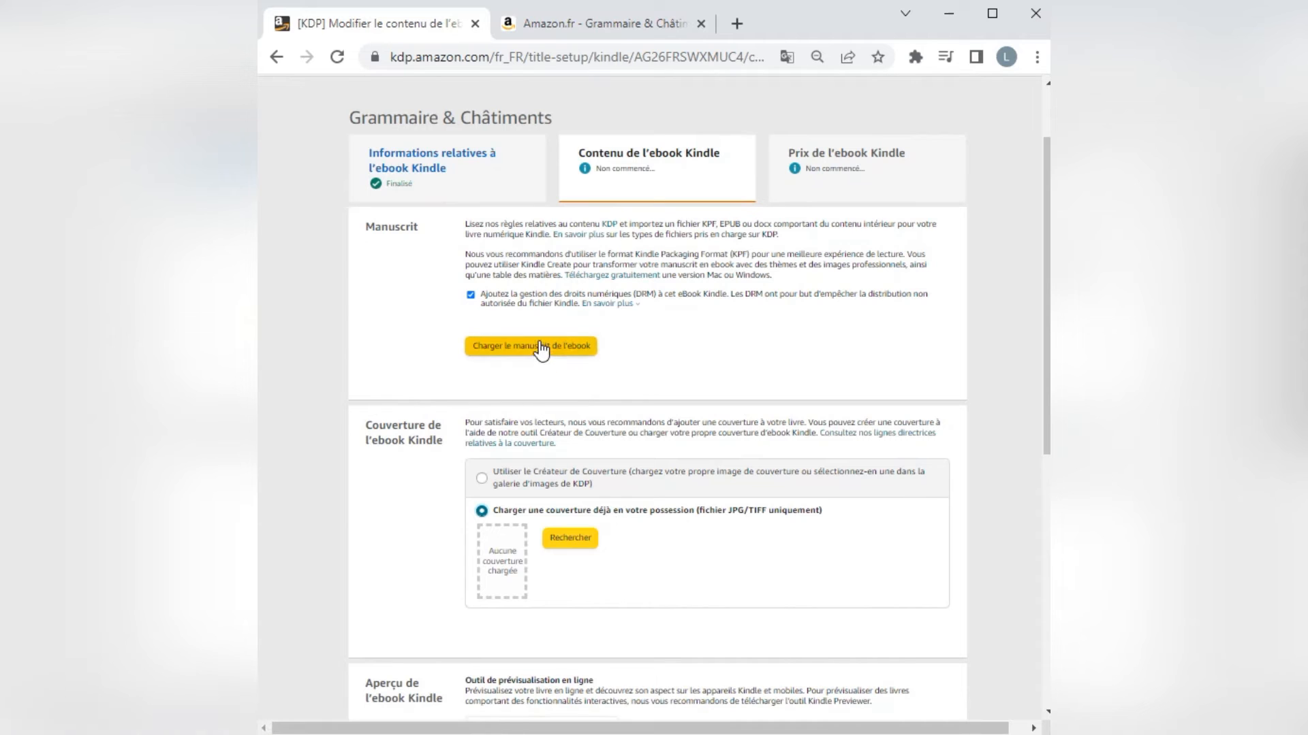
left_click(542, 349)
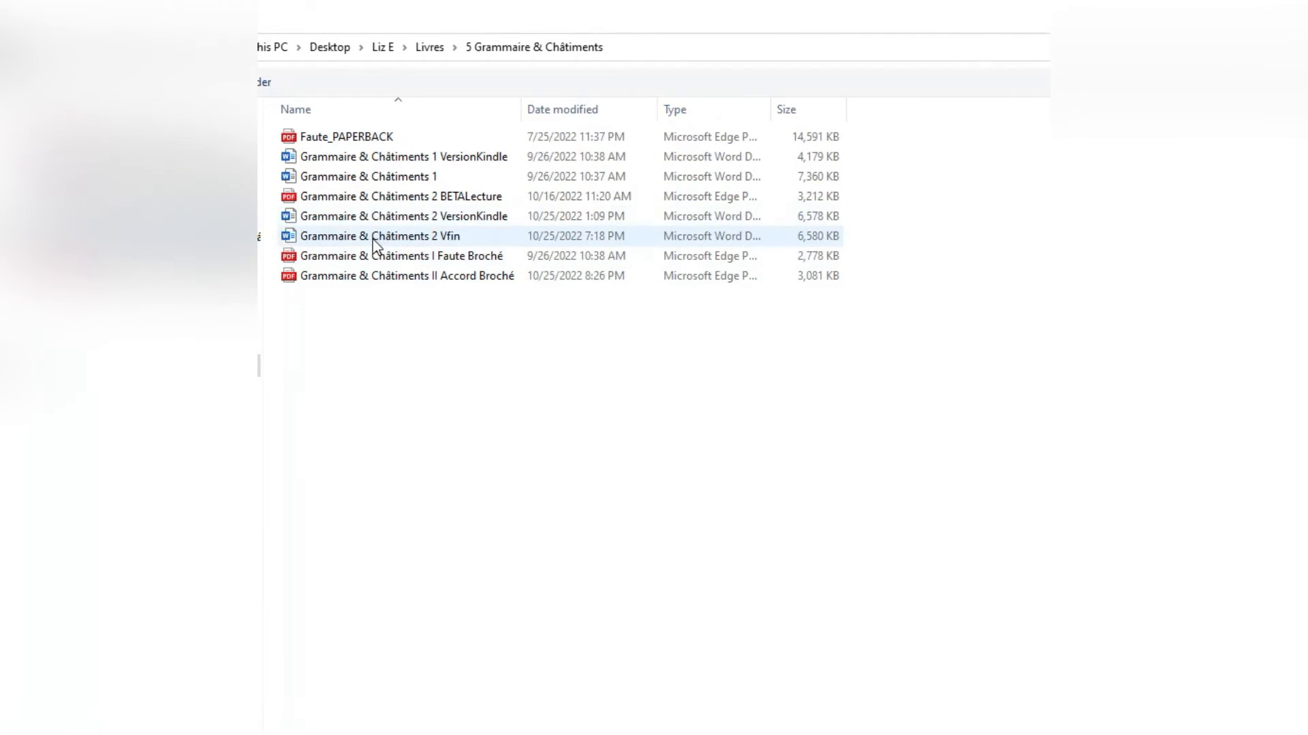
double_click(427, 238)
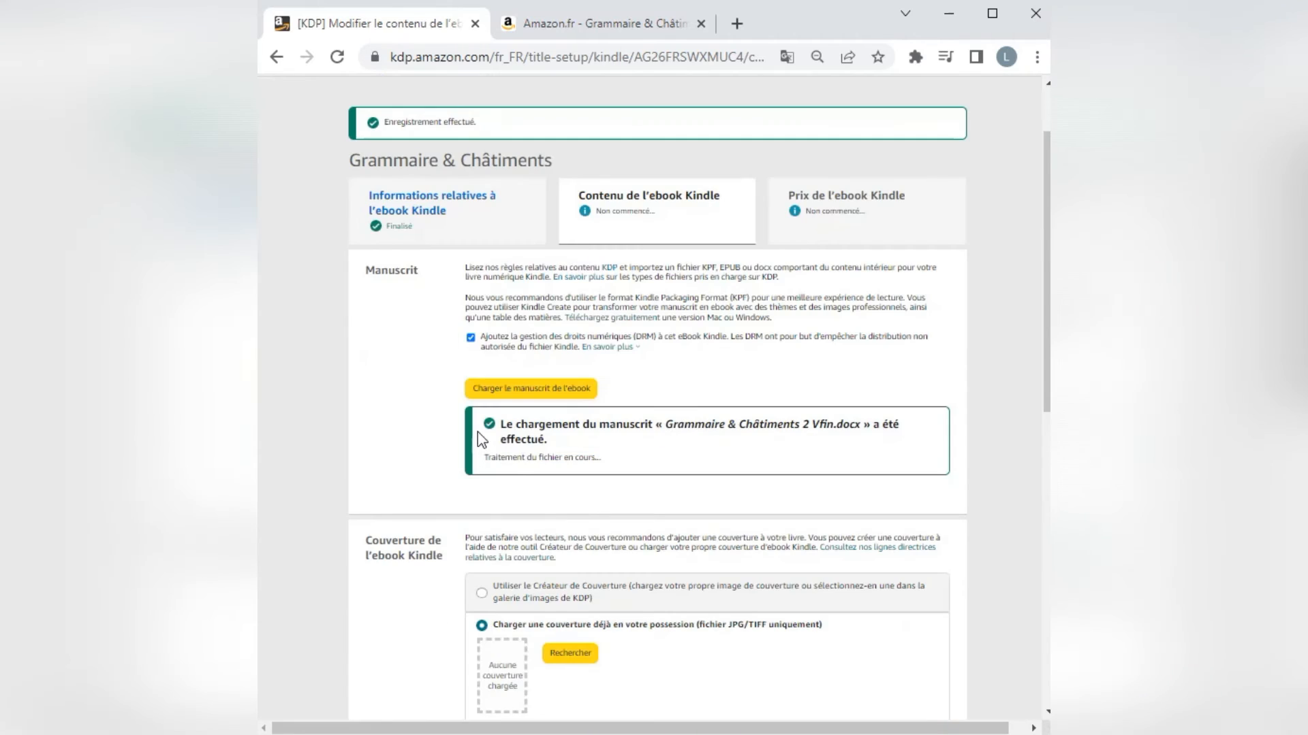
Upload the Accord_ebook image from the Pictures > Livres folder as the Kindle ebook cover.
scroll(555, 471, "down", 3)
left_click(570, 463)
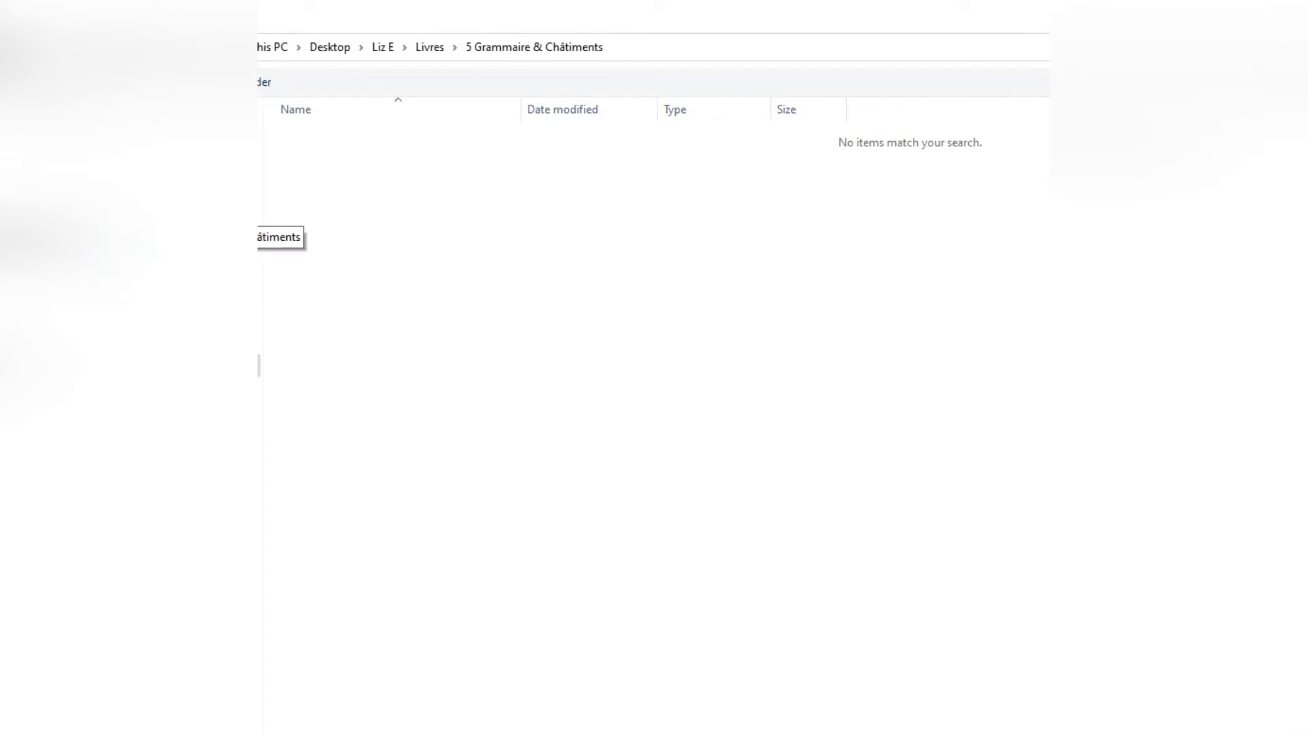
left_click(259, 260)
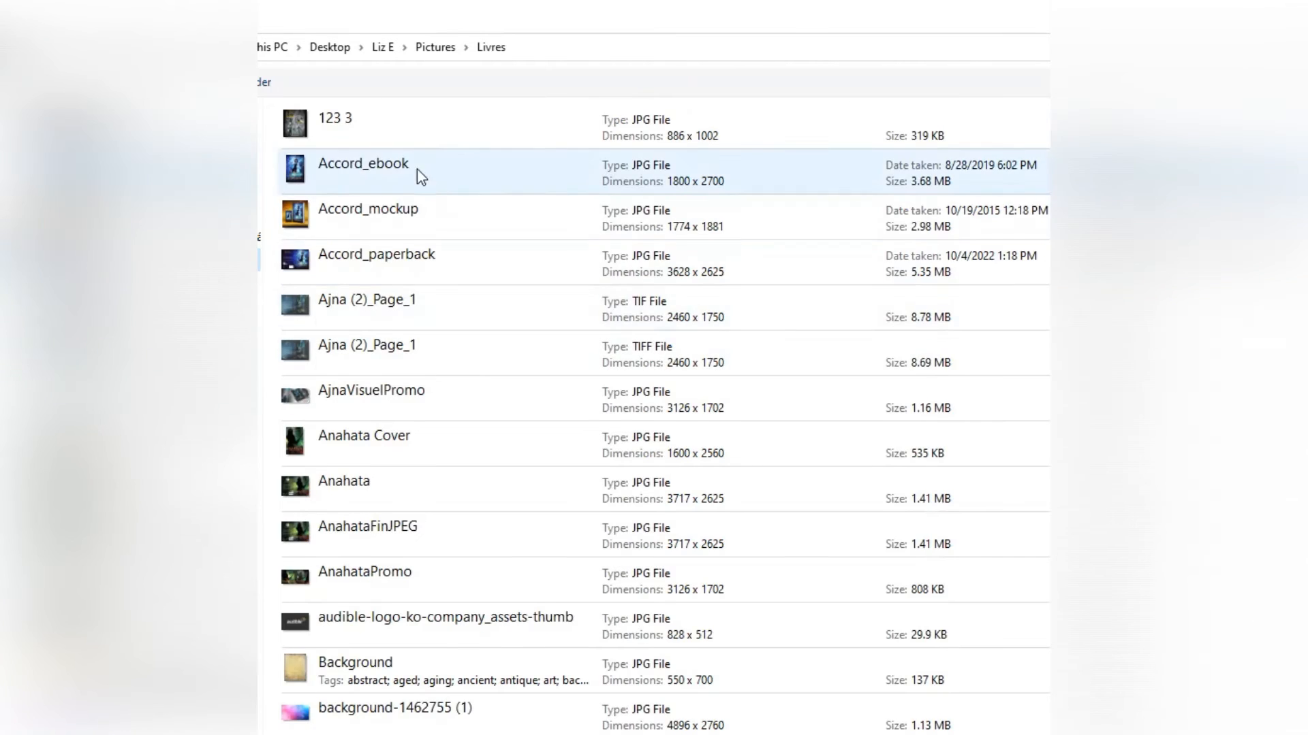
double_click(373, 179)
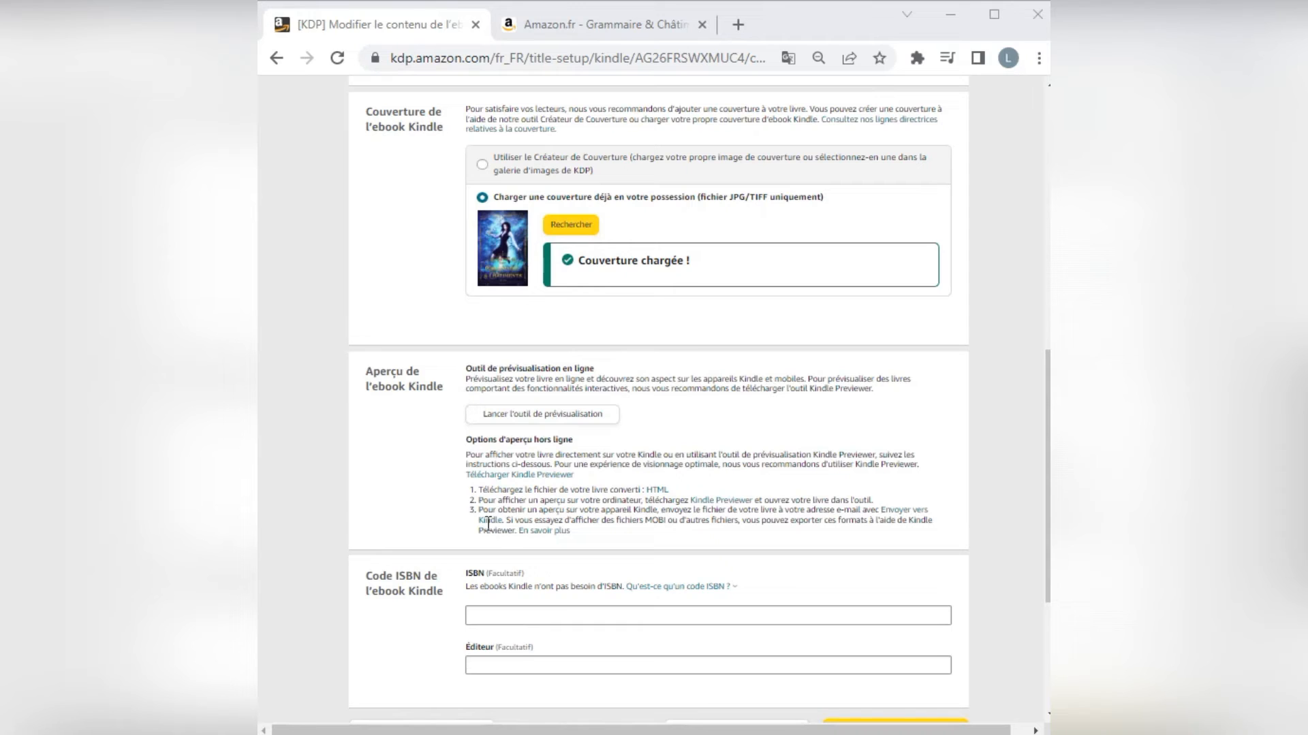
left_click(511, 619)
key("ctrl+v")
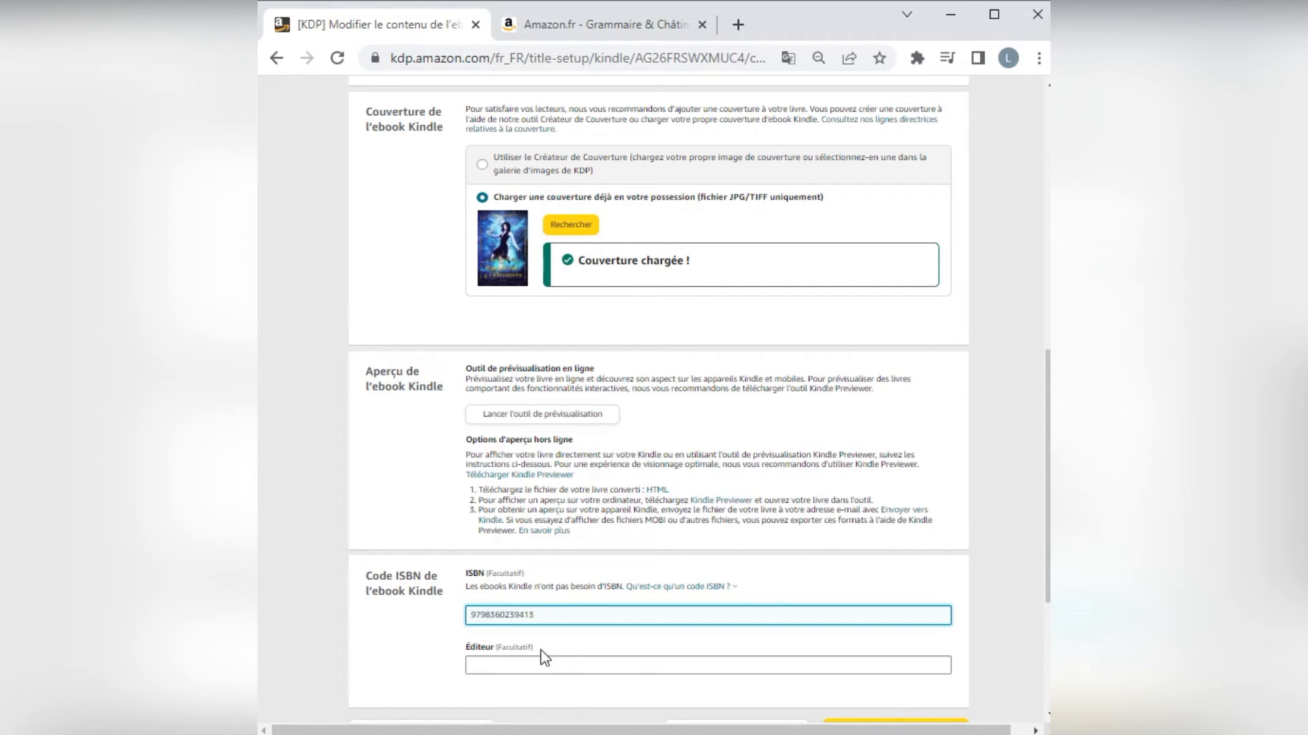
left_click(570, 670)
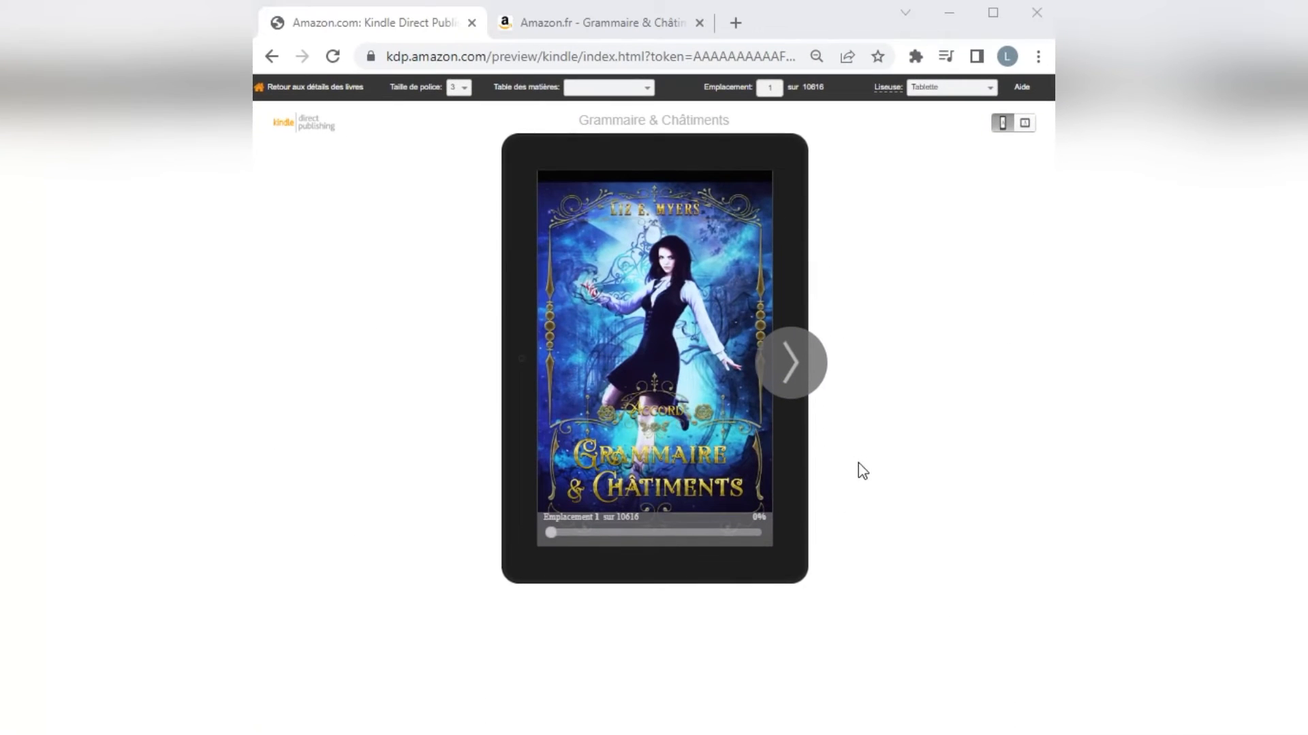
Page through the ebook preview from the cover onward and check the layout of the copyright, Cercles, agents and previous-volume pages.
left_click(803, 371)
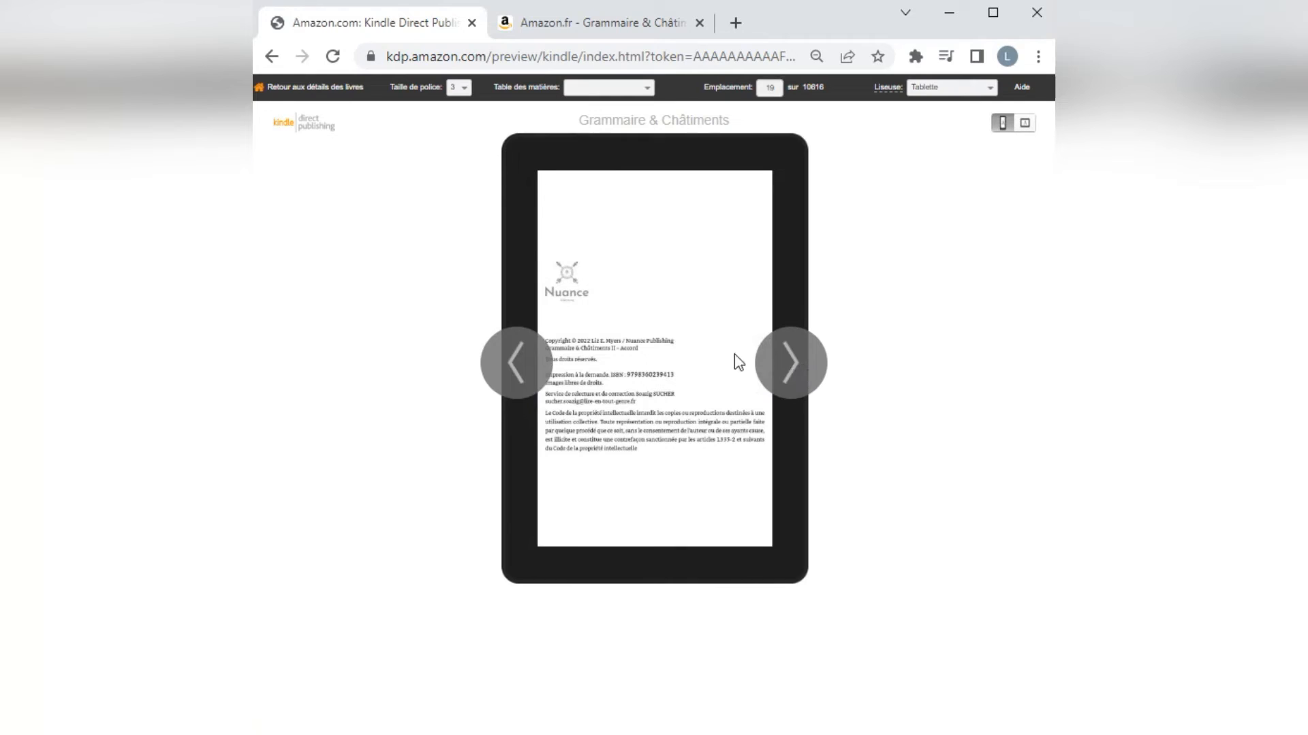
left_click(794, 379)
left_click(794, 379)
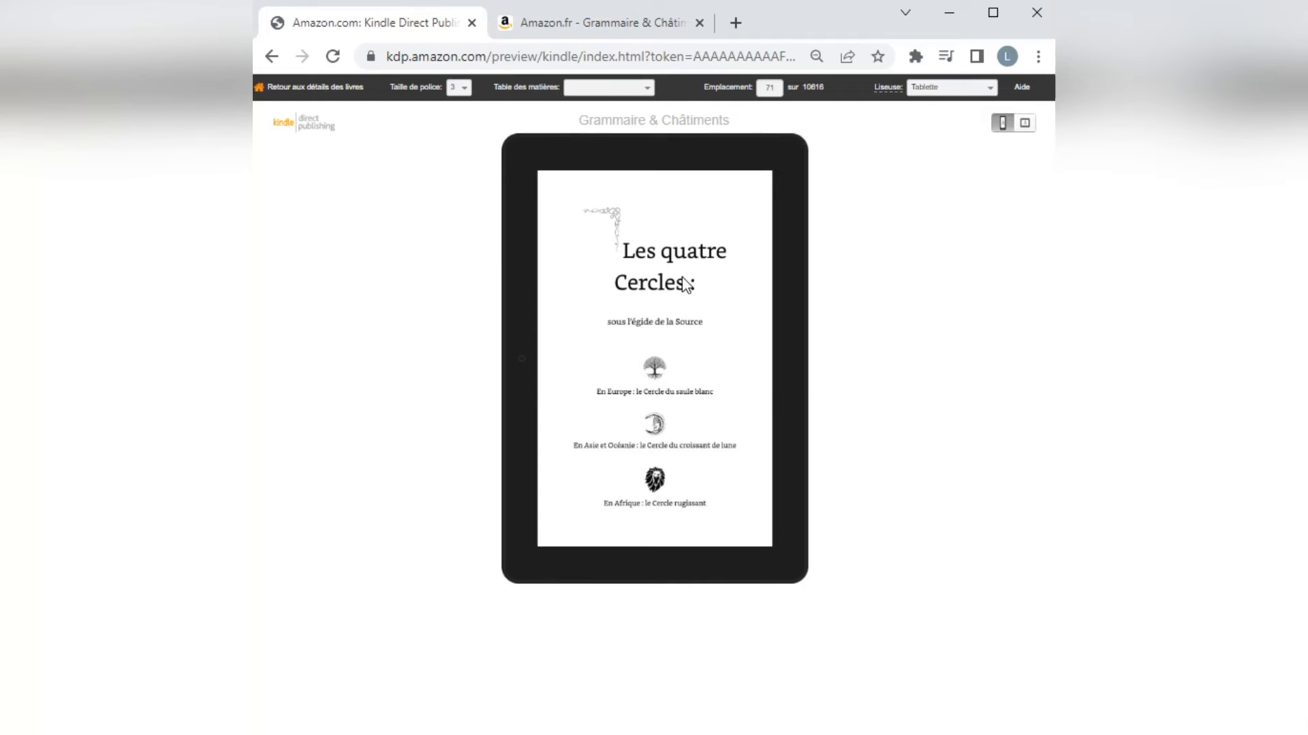
left_click(790, 367)
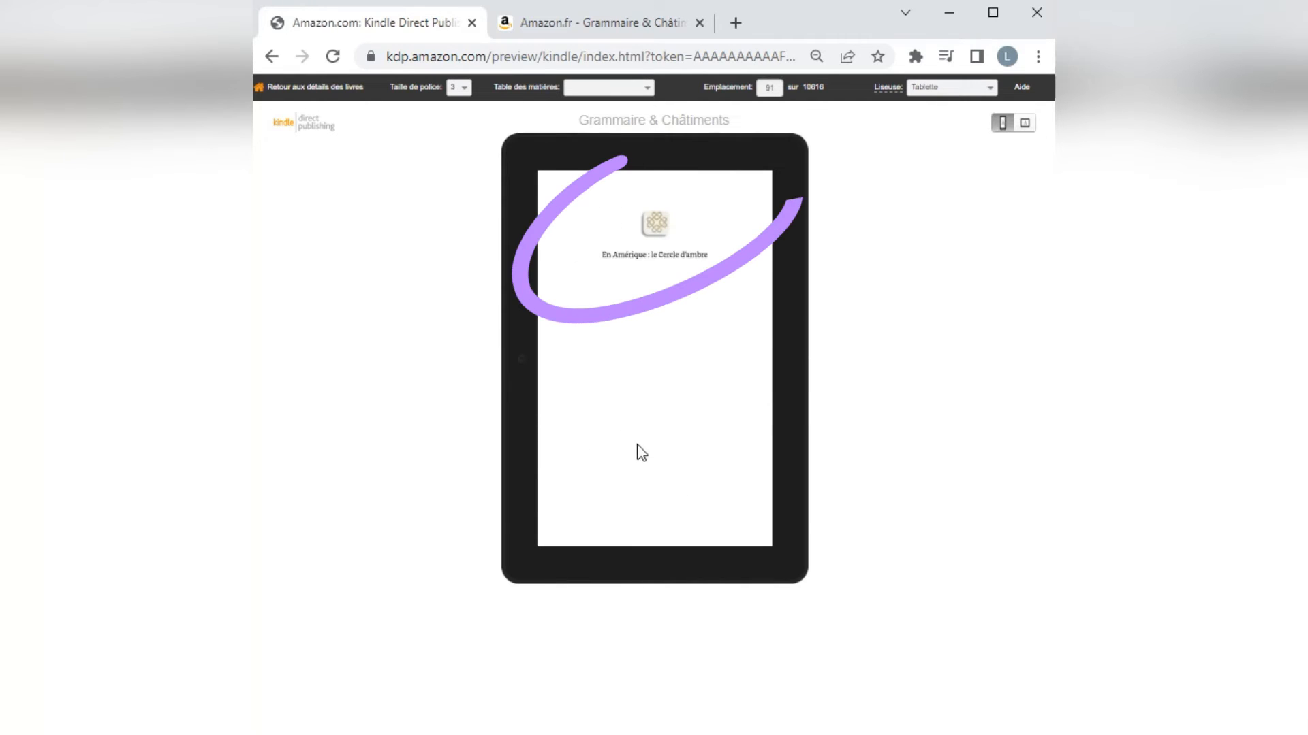
left_click(804, 373)
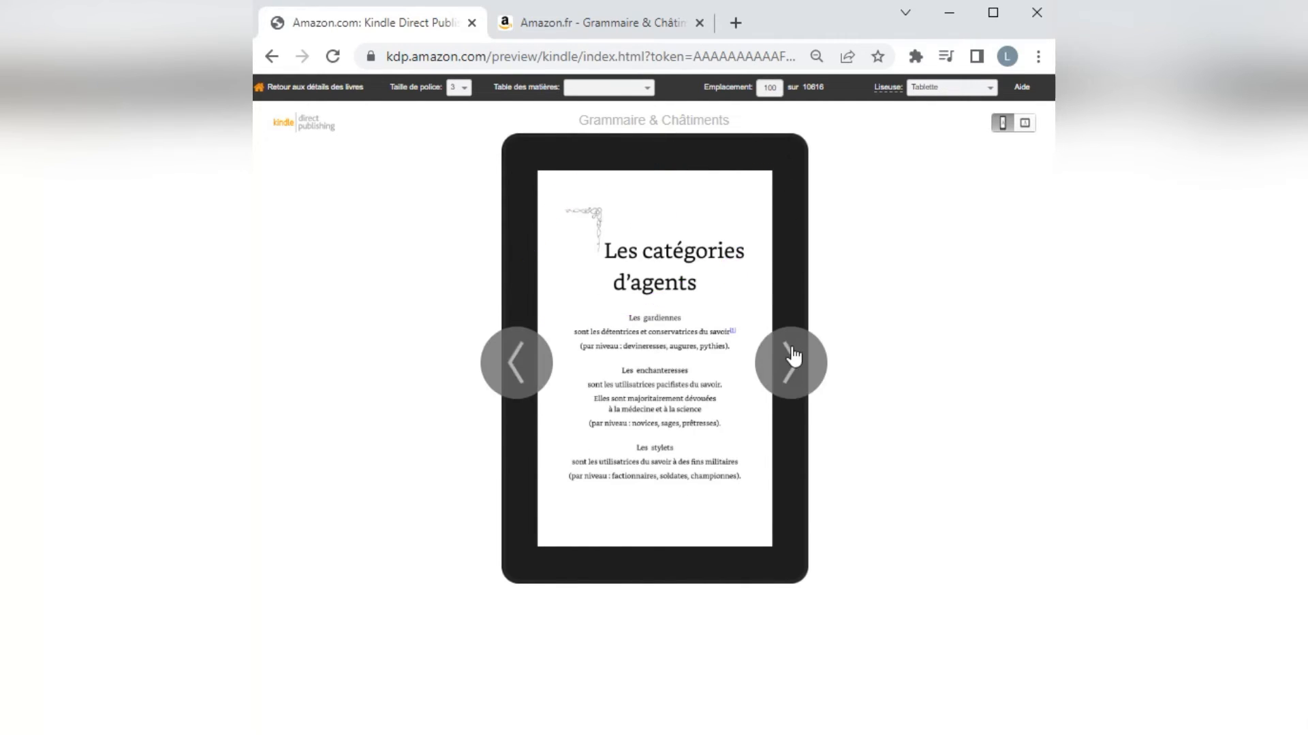
left_click(766, 337)
left_click(788, 354)
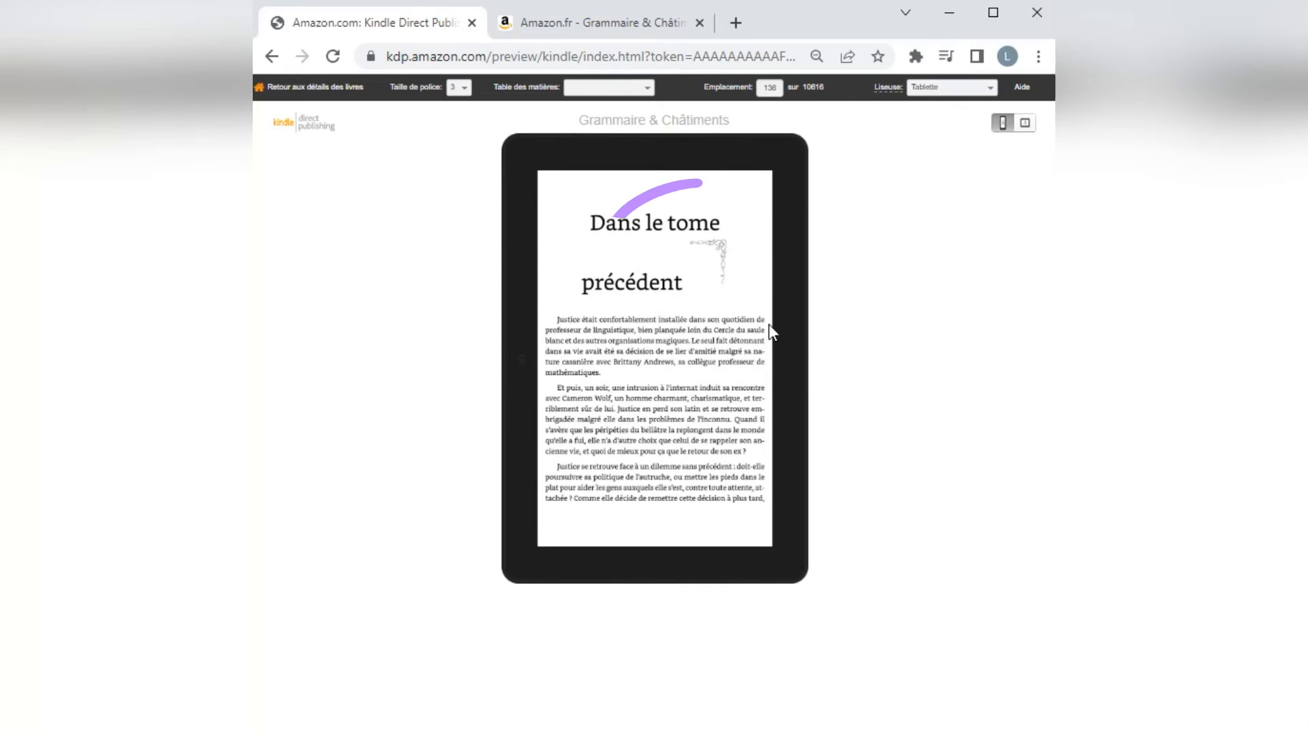
left_click(789, 361)
left_click(790, 363)
left_click(790, 364)
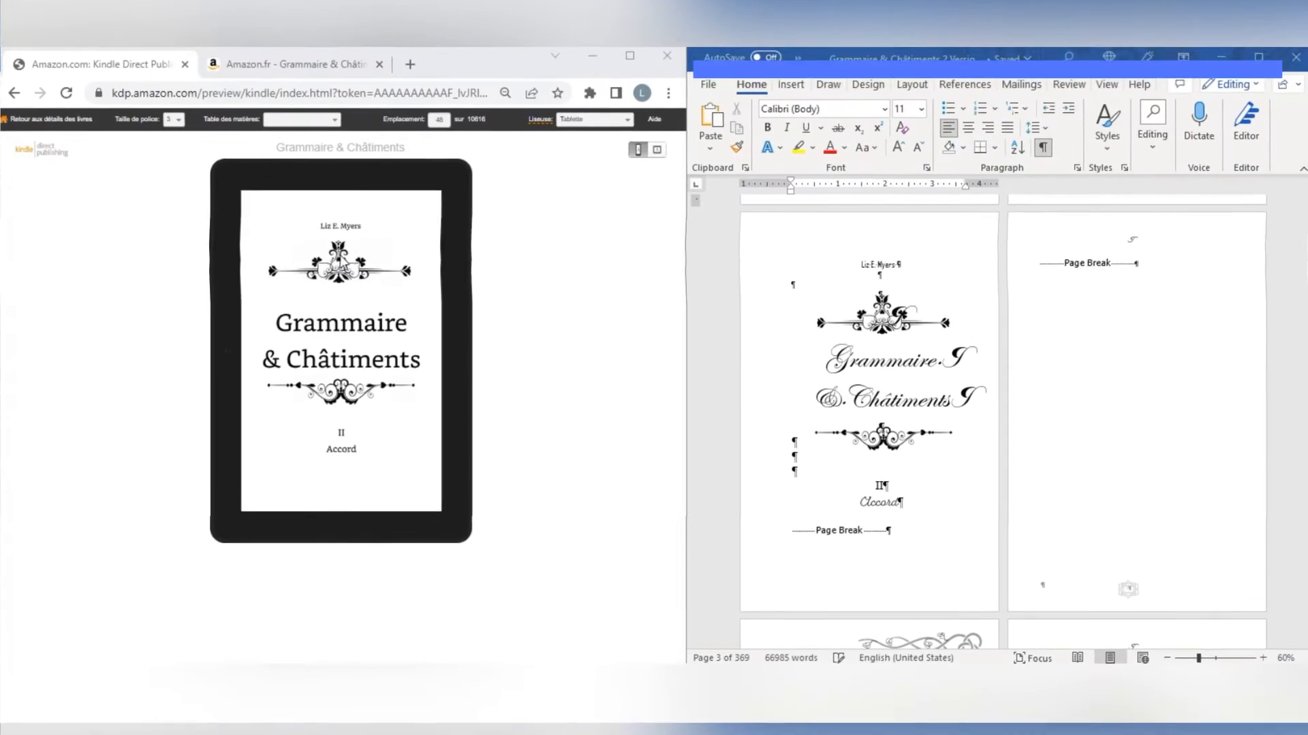
Compare the previewed "Les quatre Cercles" page with the Word manuscript and delete the page's corner ornament image there.
left_click(458, 379)
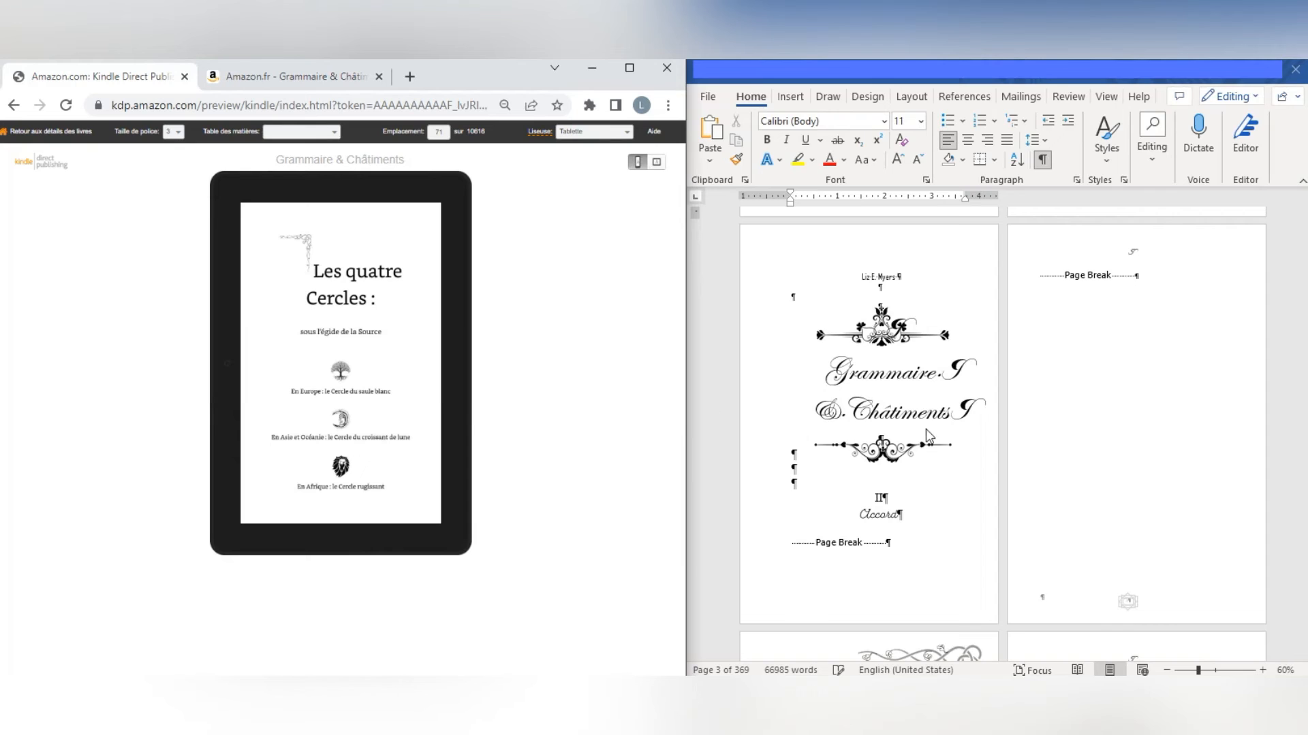
scroll(1009, 425, "down", 3)
scroll(1011, 426, "down", 3)
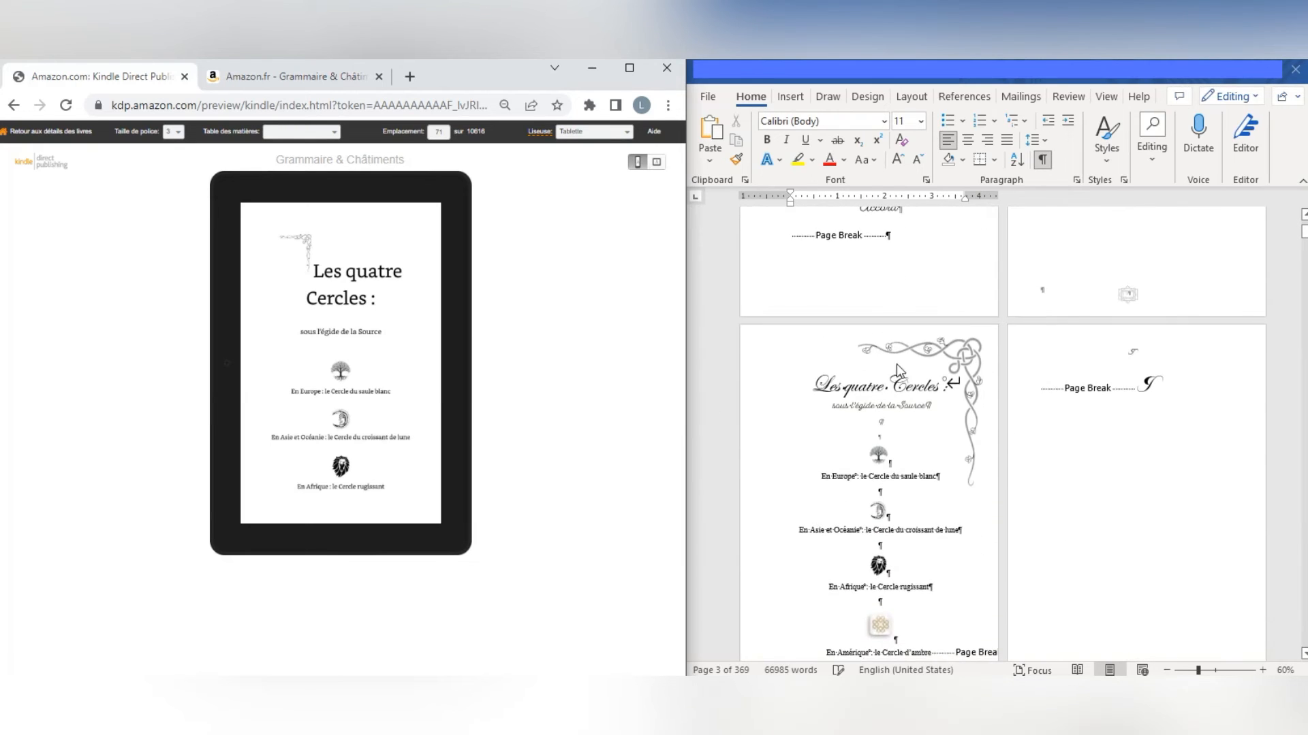
left_click(963, 318)
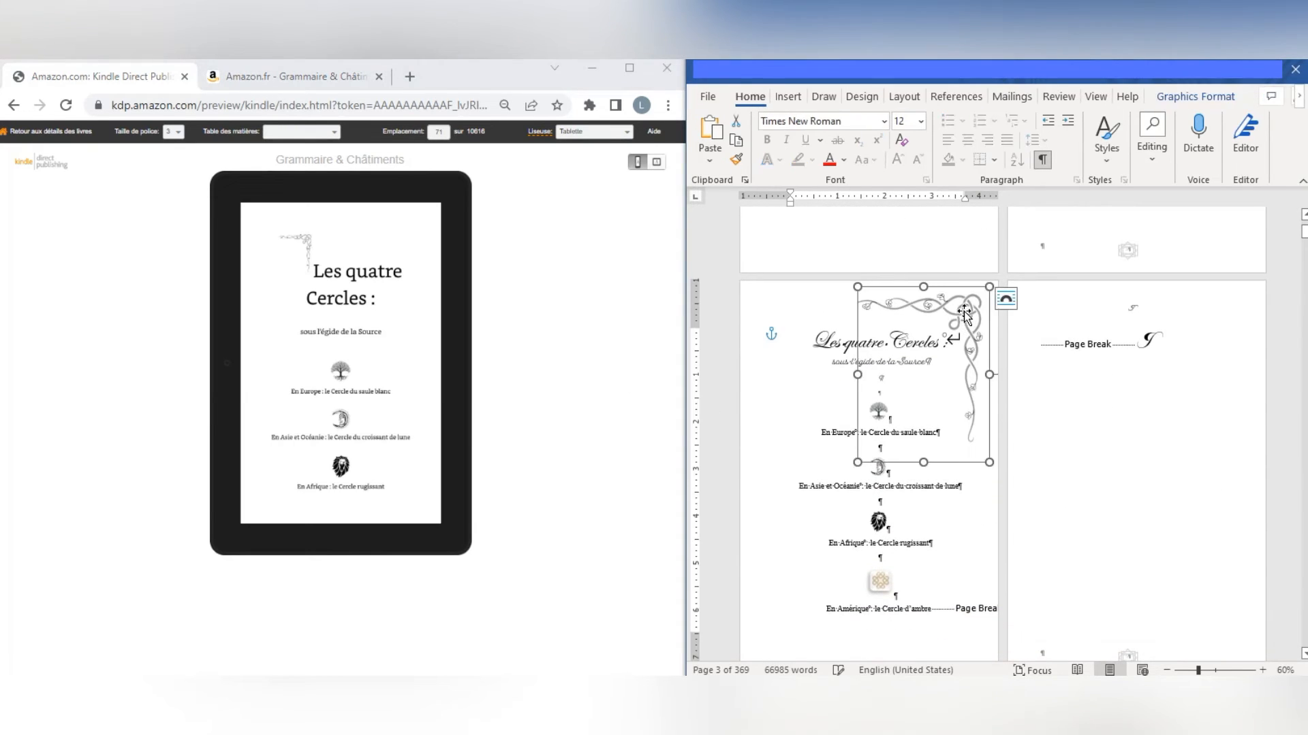
key("Delete")
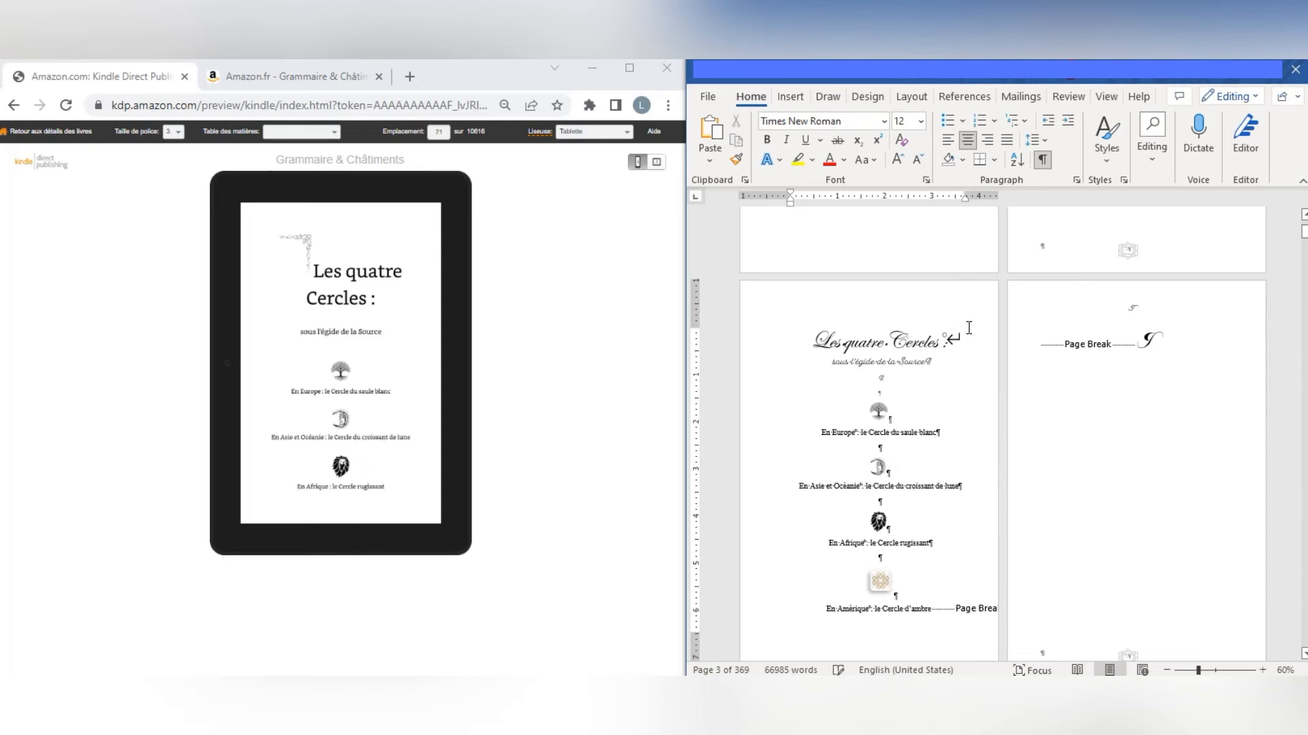
scroll(952, 371, "down", 2)
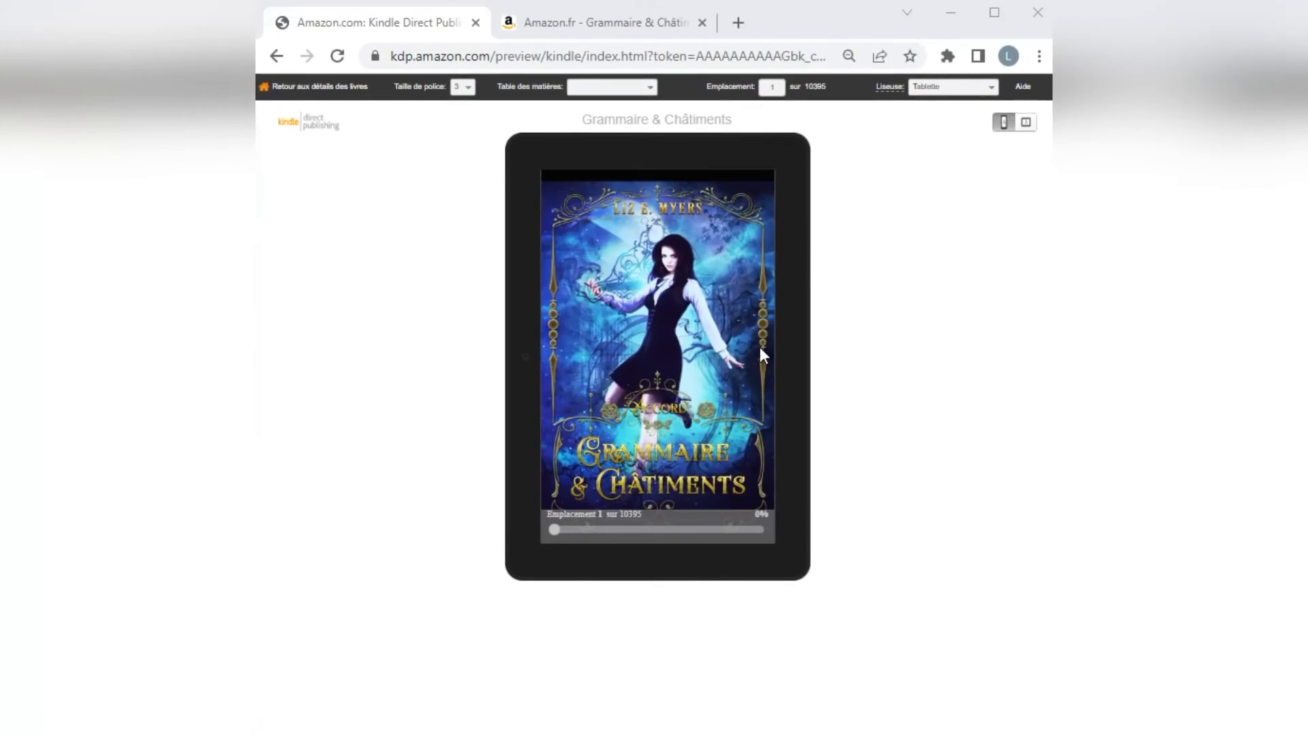
Page through the corrected ebook preview from the cover to the "Entre chien et loup" chapter opening, checking the front-matter layout.
left_click(788, 359)
left_click(787, 358)
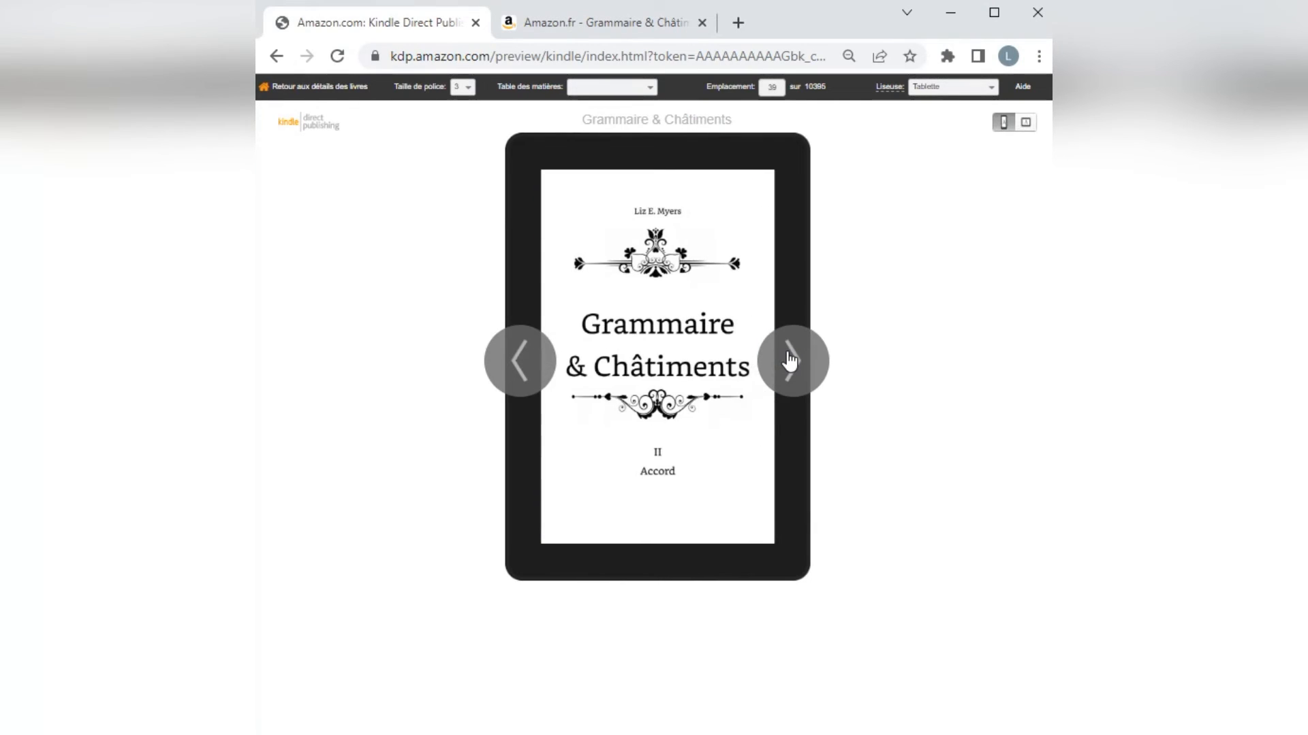
left_click(781, 398)
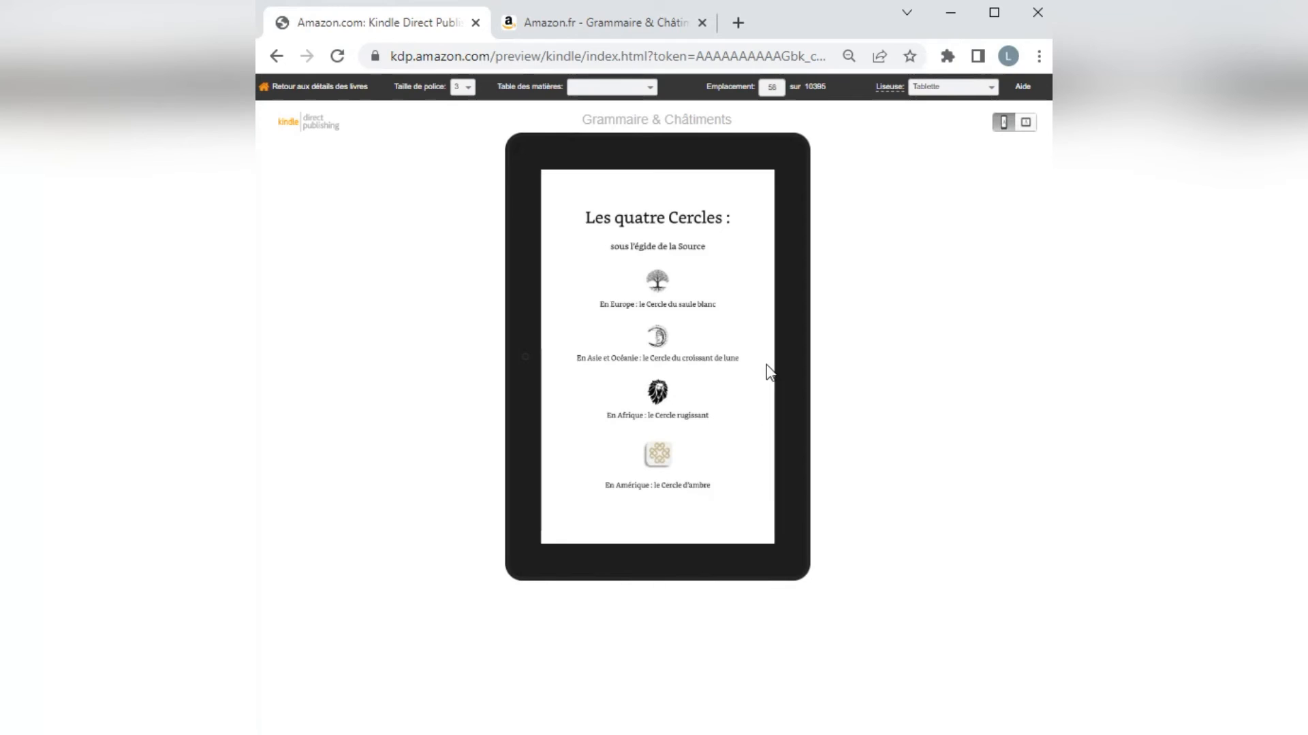
left_click(799, 360)
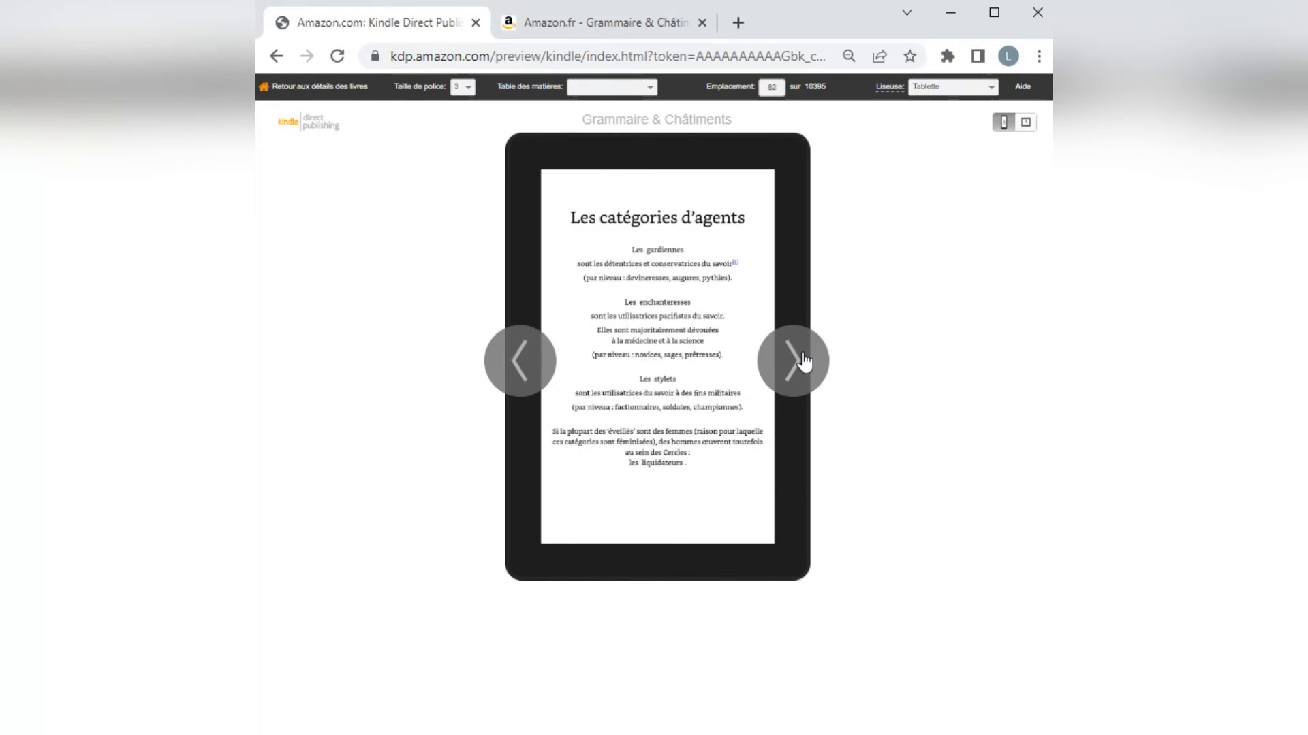
left_click(804, 362)
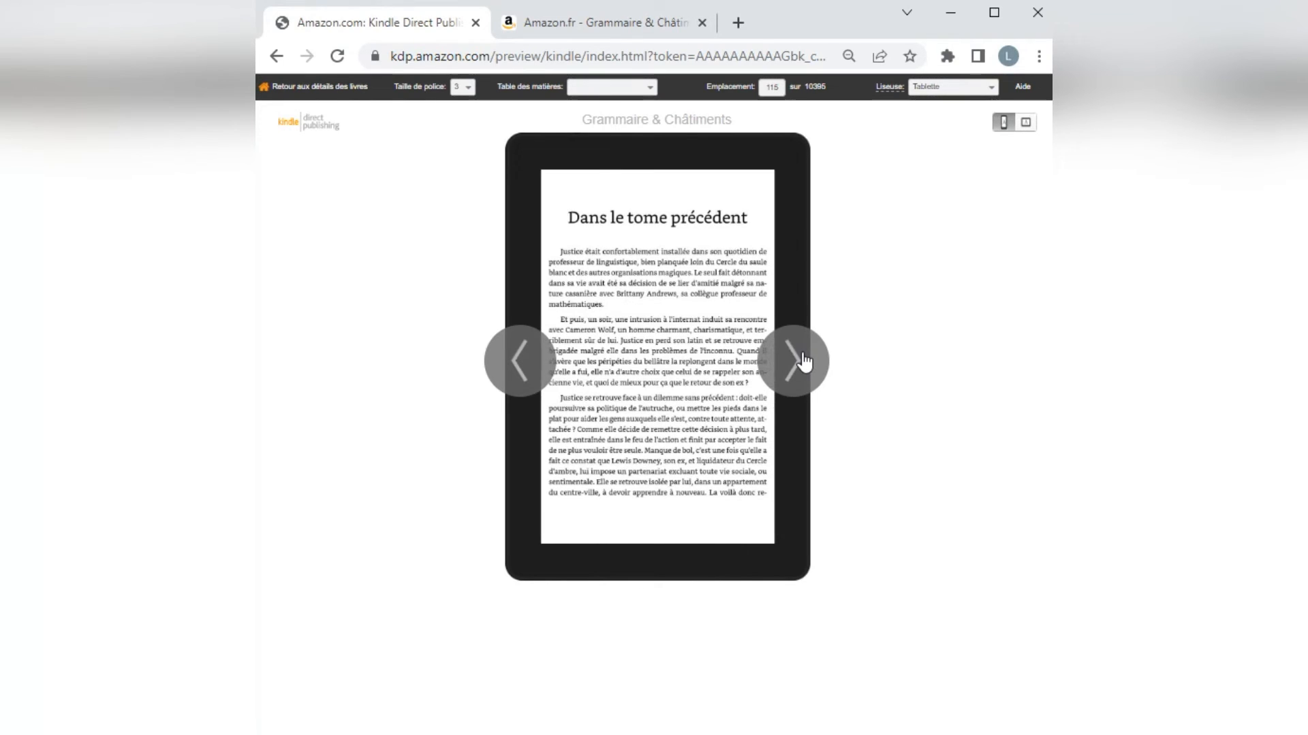
left_click(803, 362)
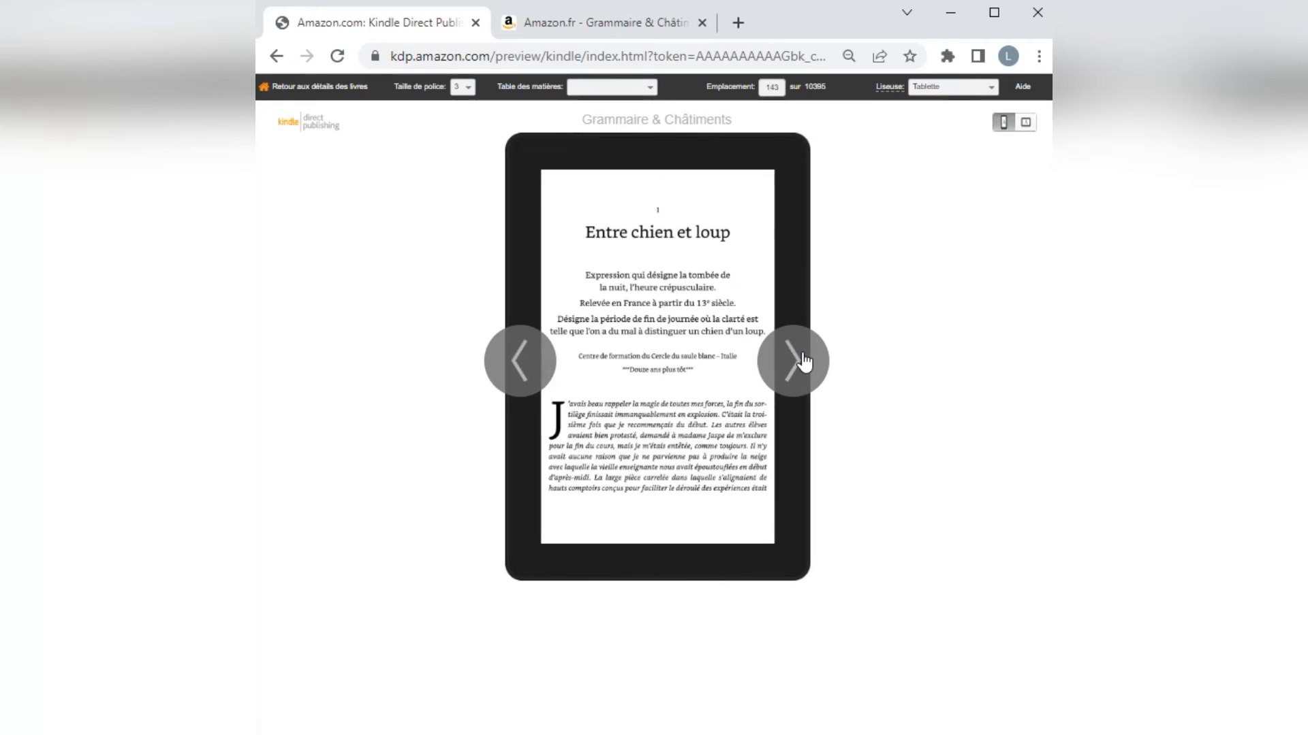
Page through the first chapter in the ebook preview and examine the small illustration at the end of the scene.
left_click(804, 362)
left_click(804, 362)
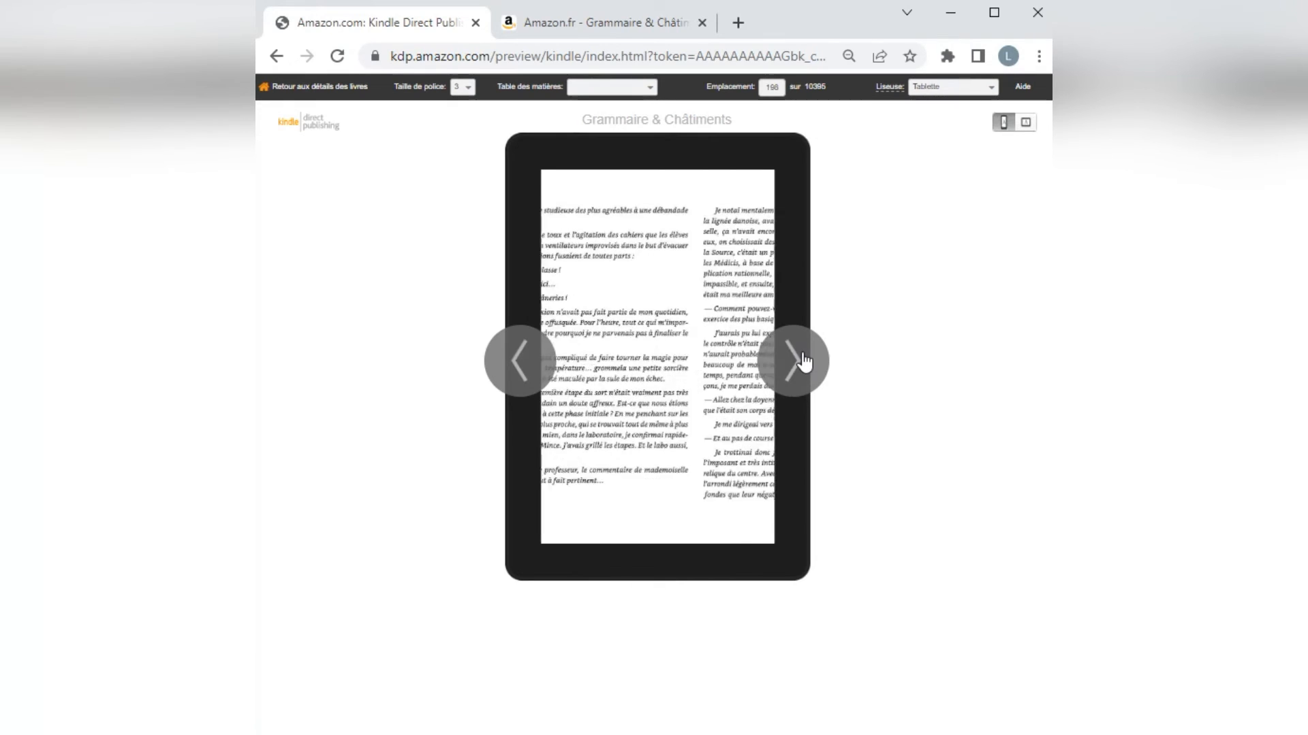
left_click(804, 362)
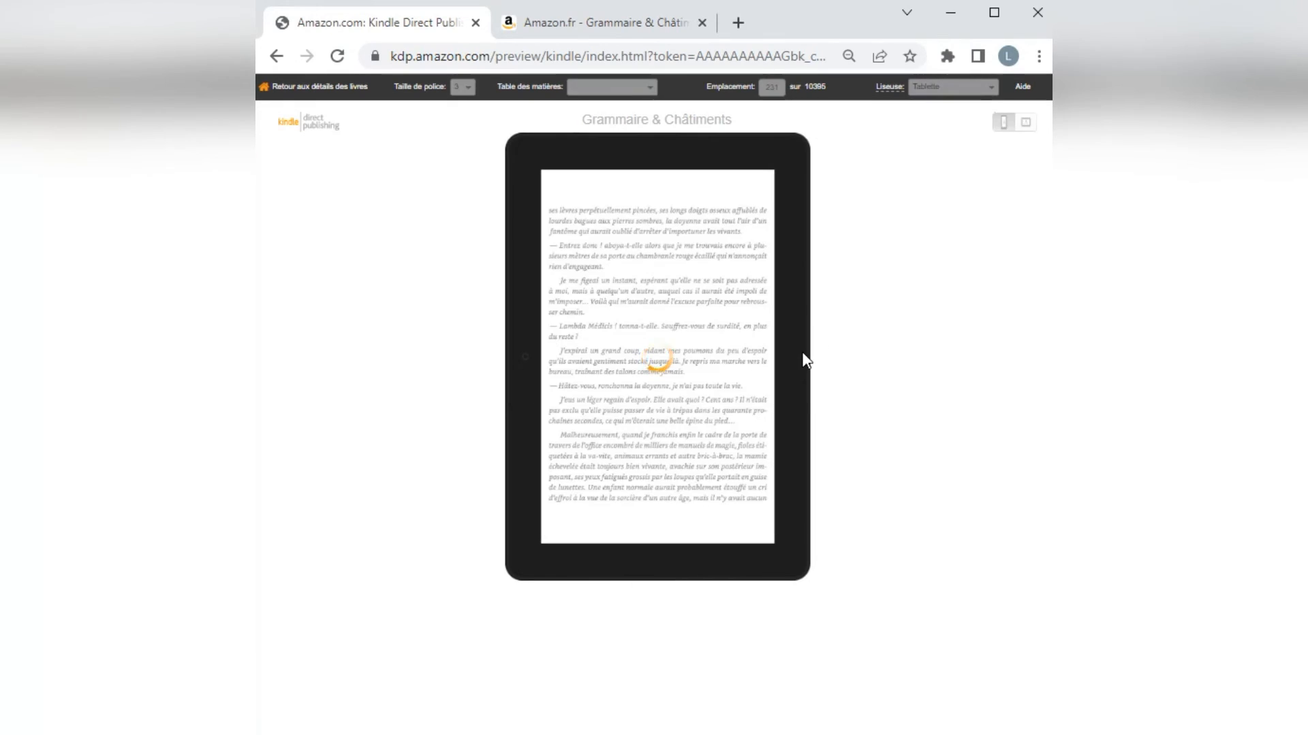
left_click(803, 362)
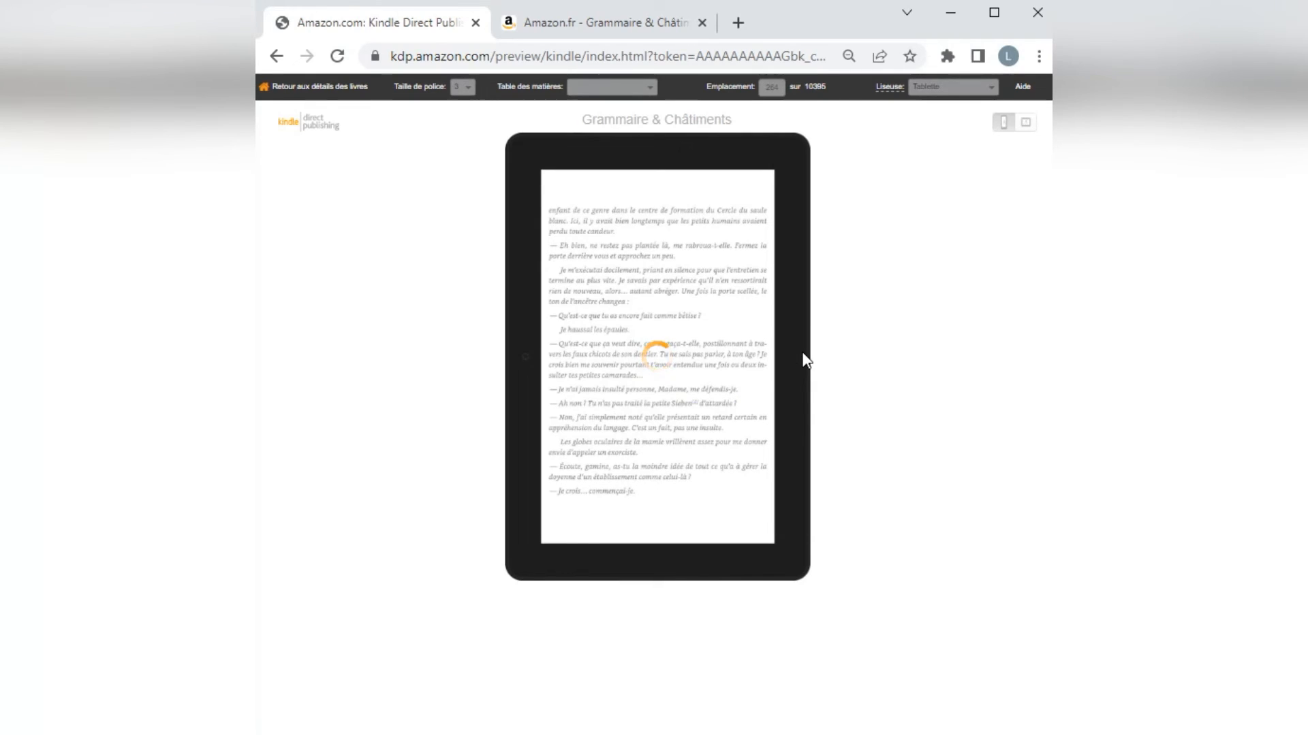
left_click(804, 363)
left_click(803, 362)
left_click(804, 362)
left_click(804, 363)
left_click(803, 362)
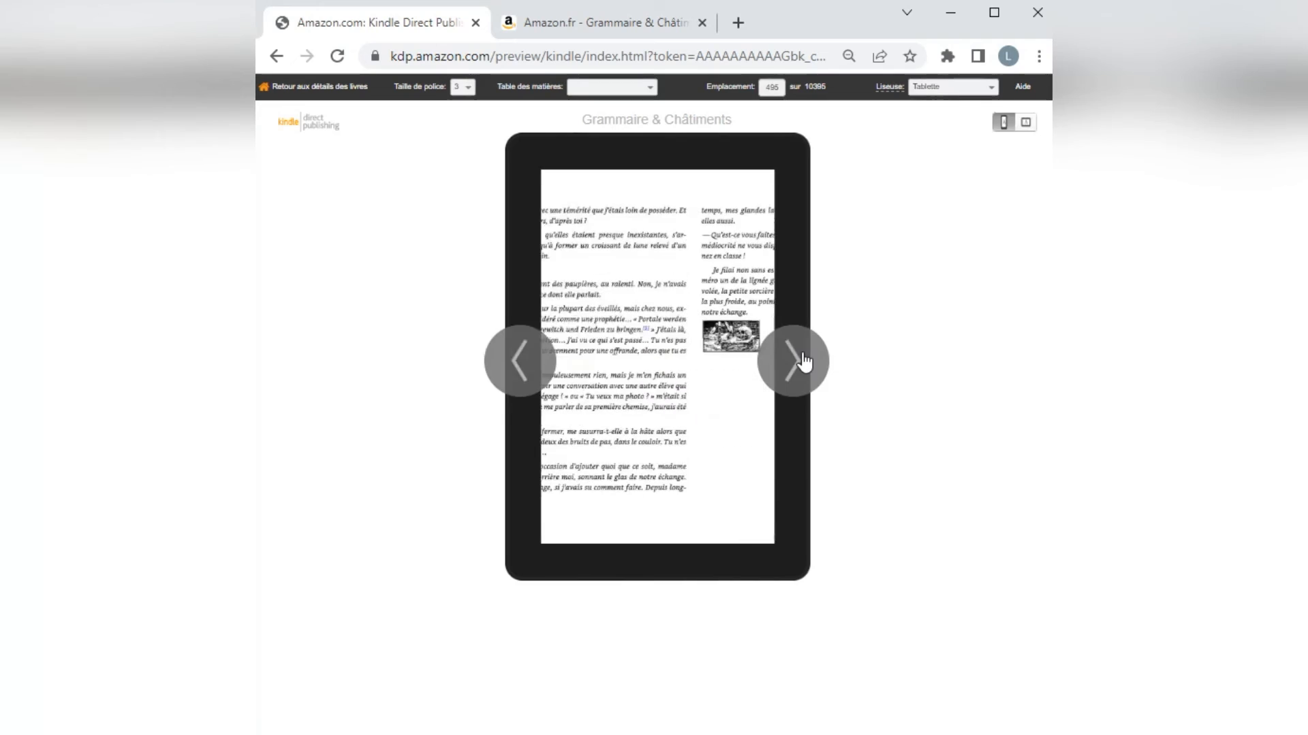
left_click(521, 357)
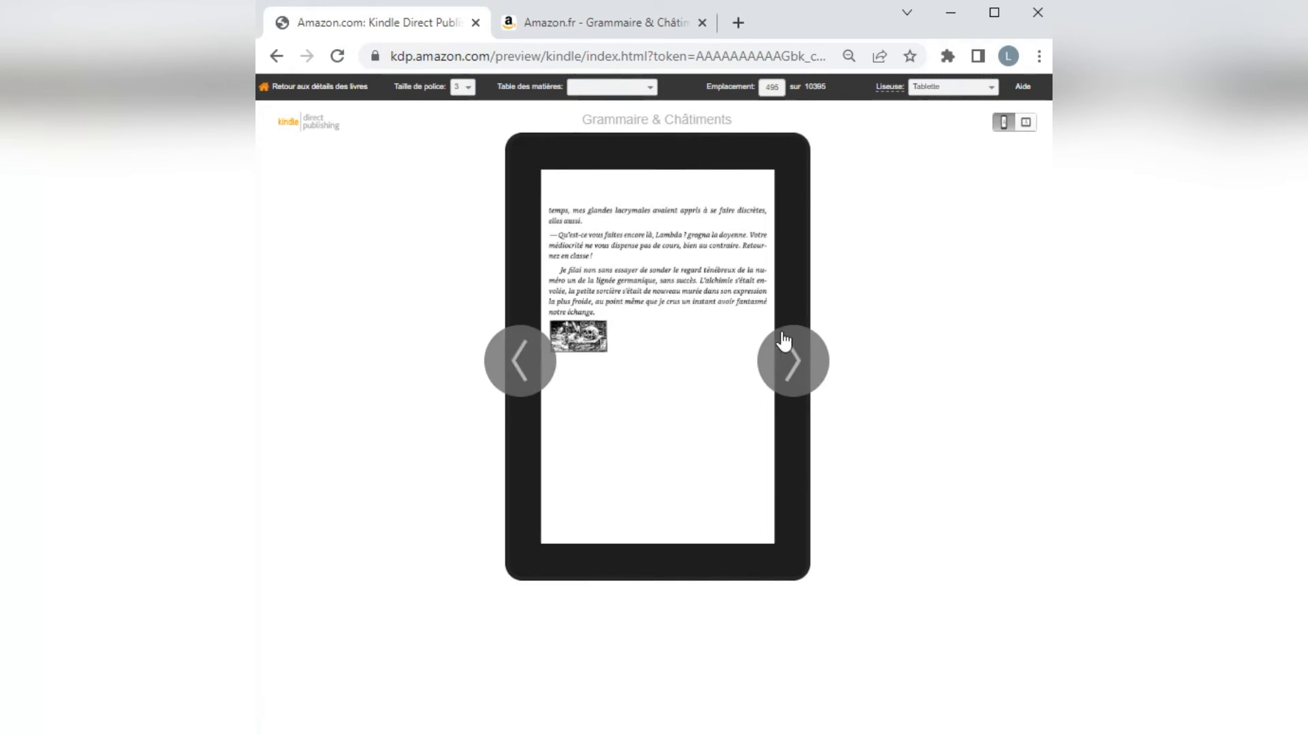
left_click(800, 356)
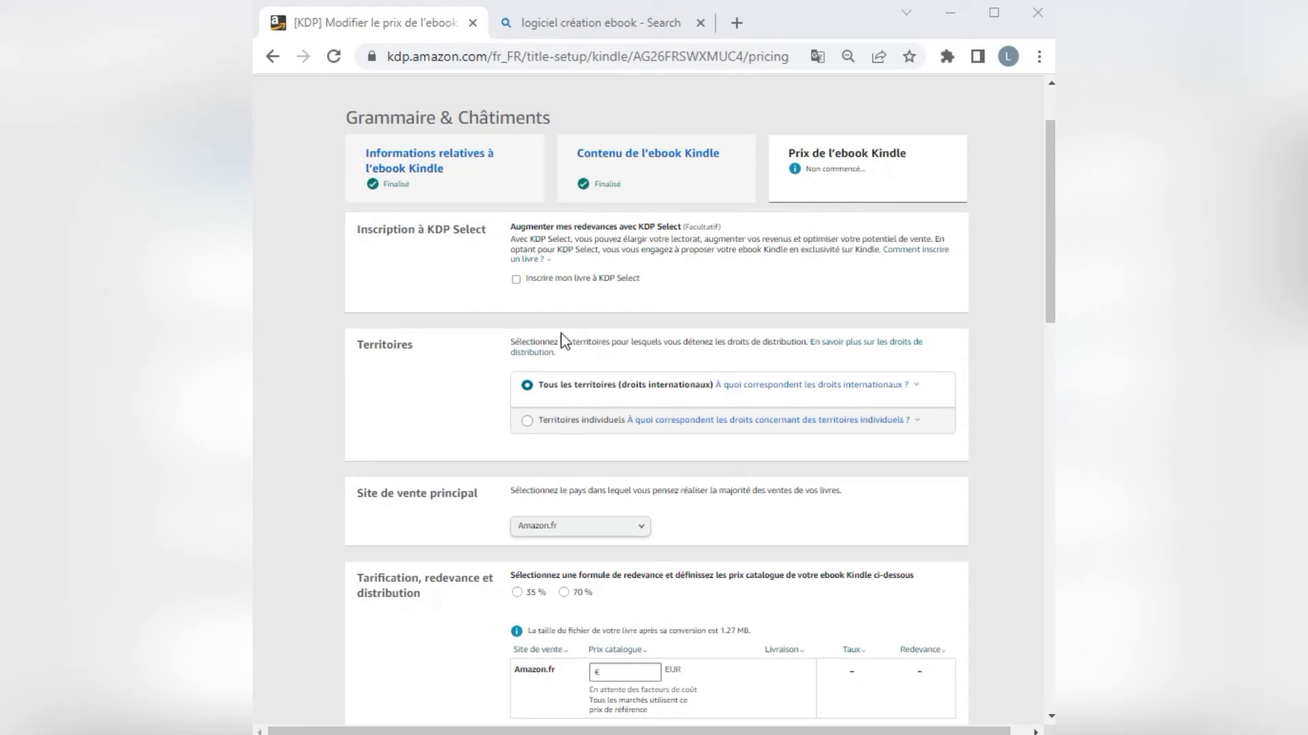
Enroll the ebook in KDP Select and keep Amazon.fr as the primary marketplace.
left_click(516, 281)
scroll(663, 361, "down", 1)
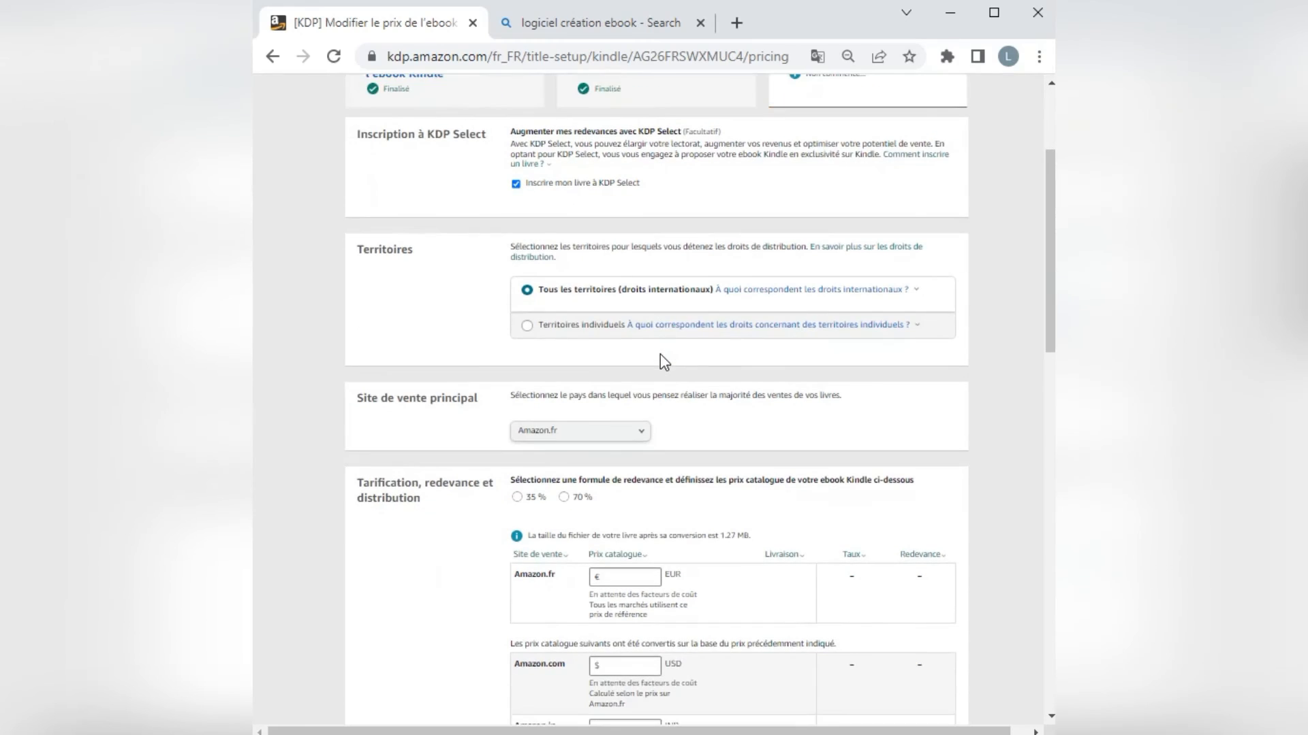
scroll(677, 389, "down", 3)
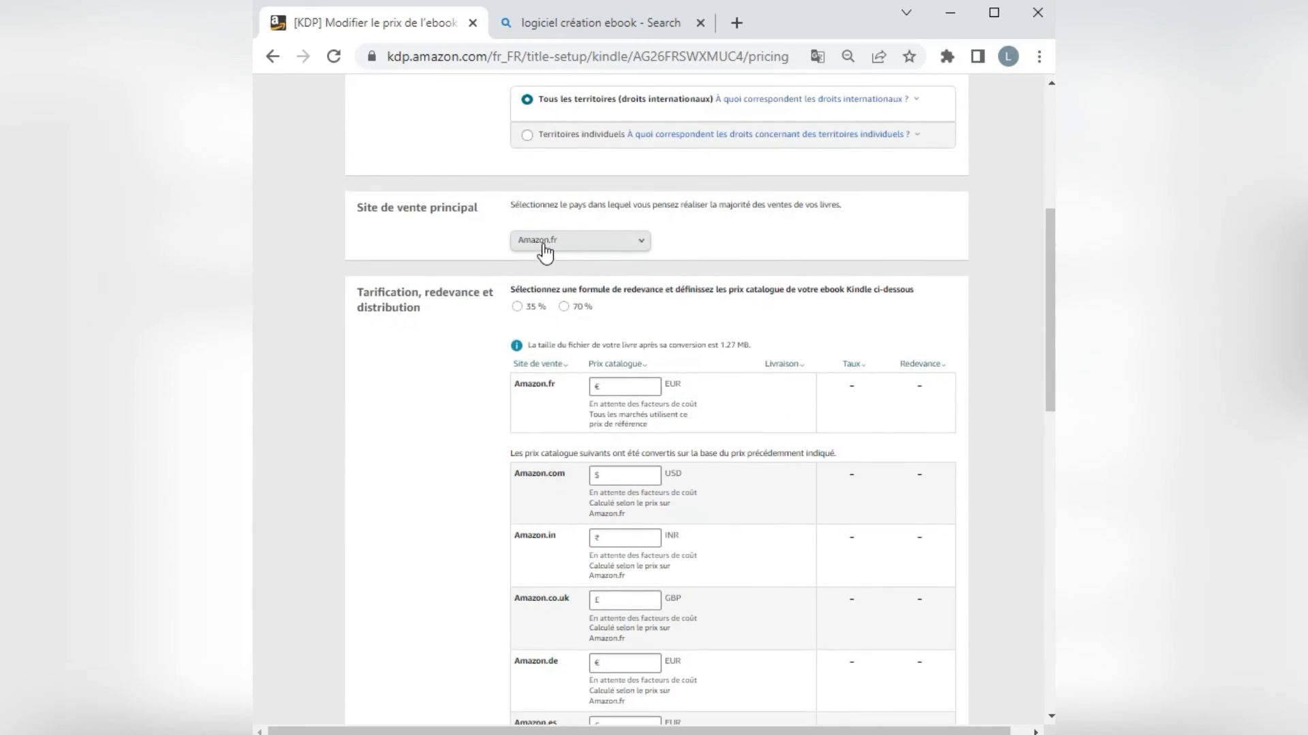
left_click(580, 246)
left_click(575, 291)
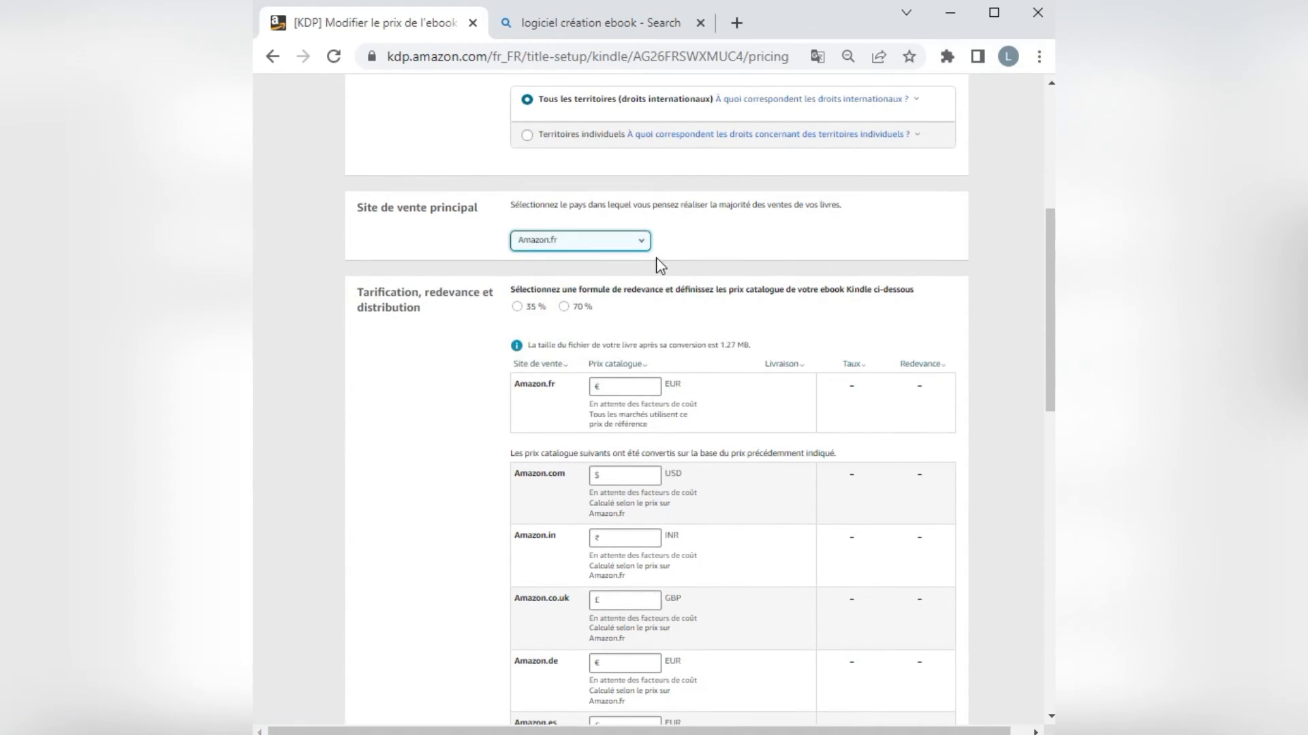
Choose the 70 % royalty plan and set the Amazon.fr list price to 4,99 EUR.
left_click(564, 307)
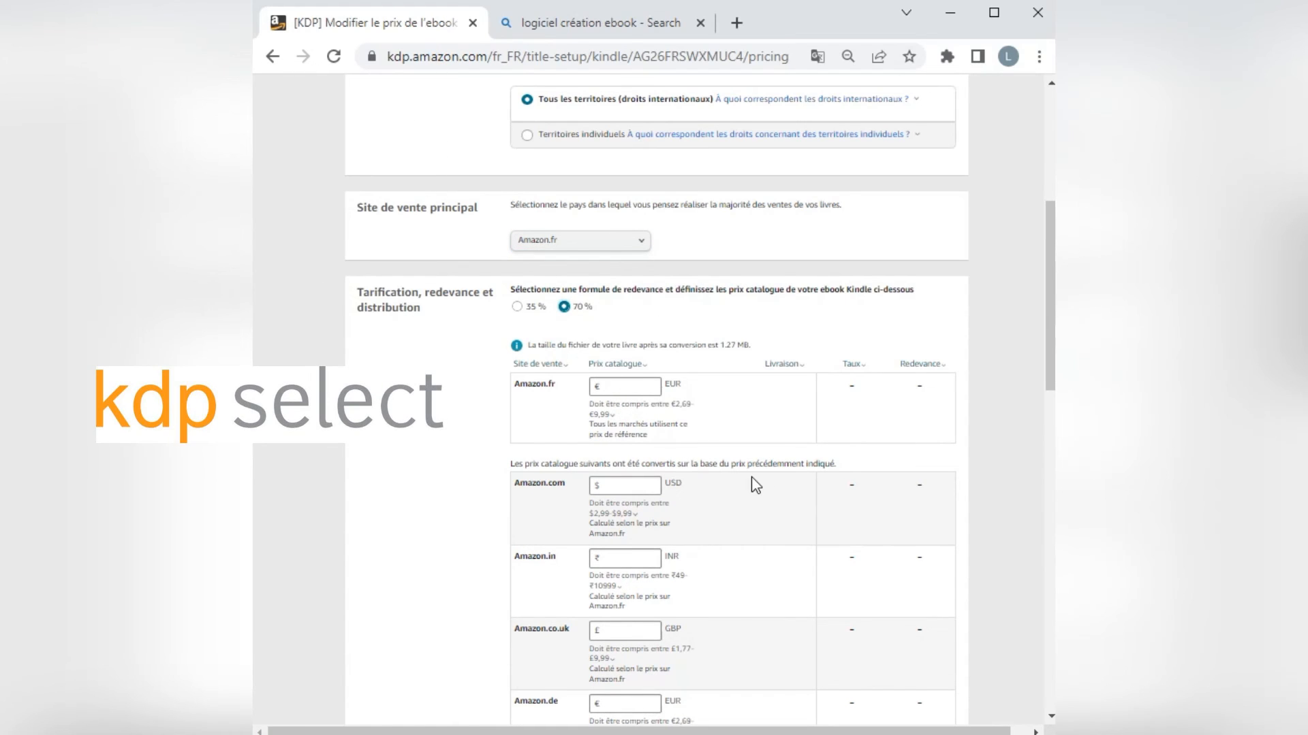
scroll(756, 486, "down", 2)
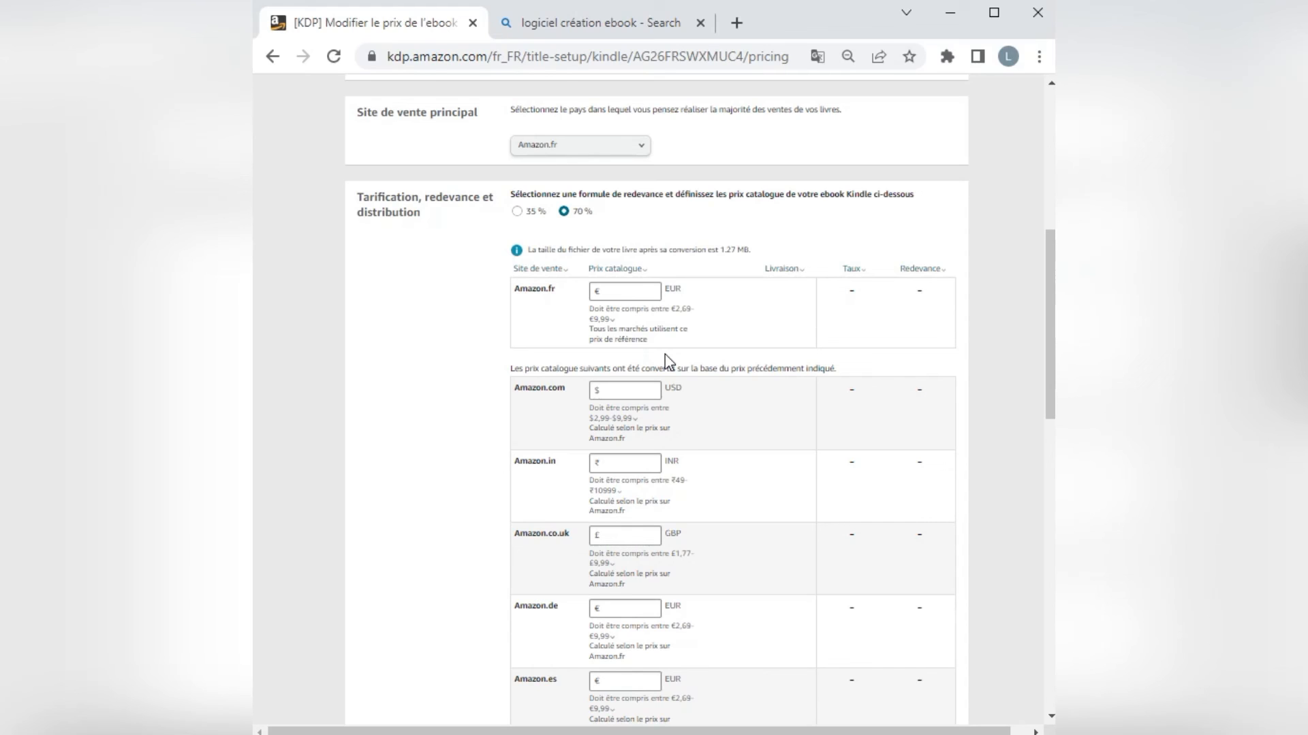
left_click(626, 290)
type("4,")
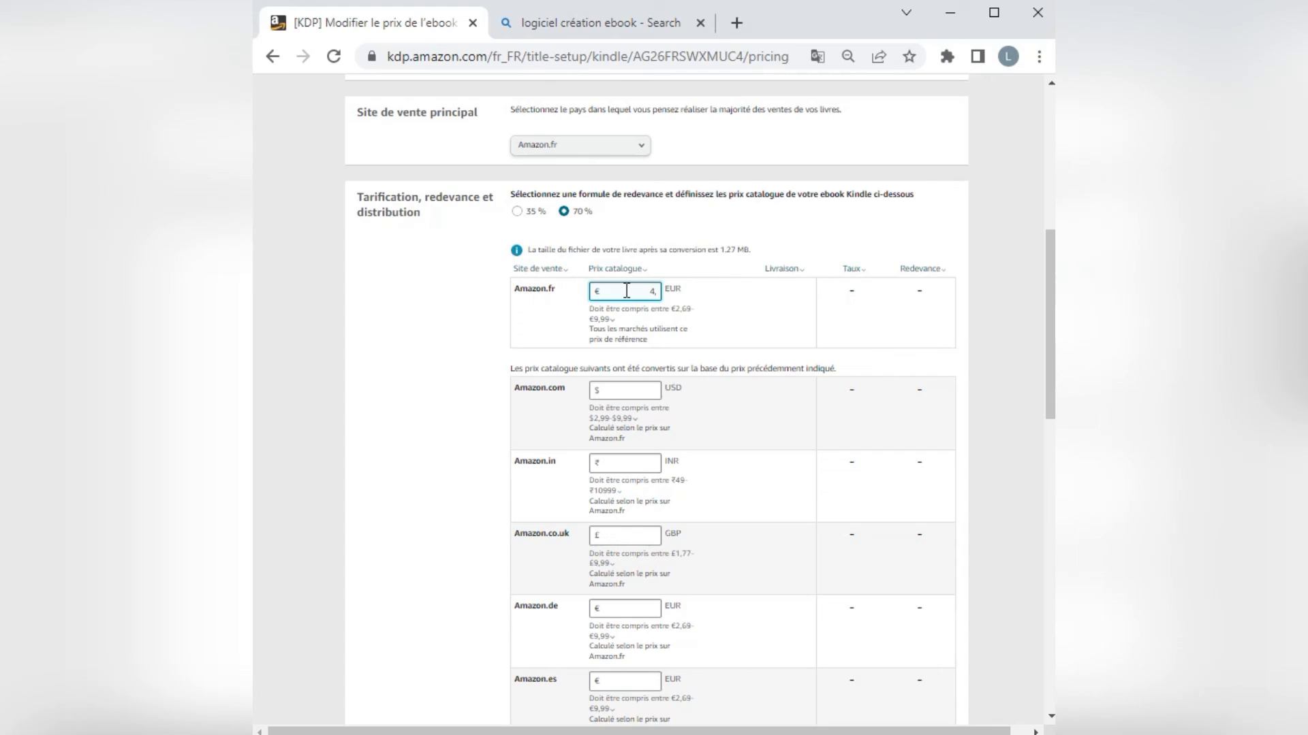
type("99")
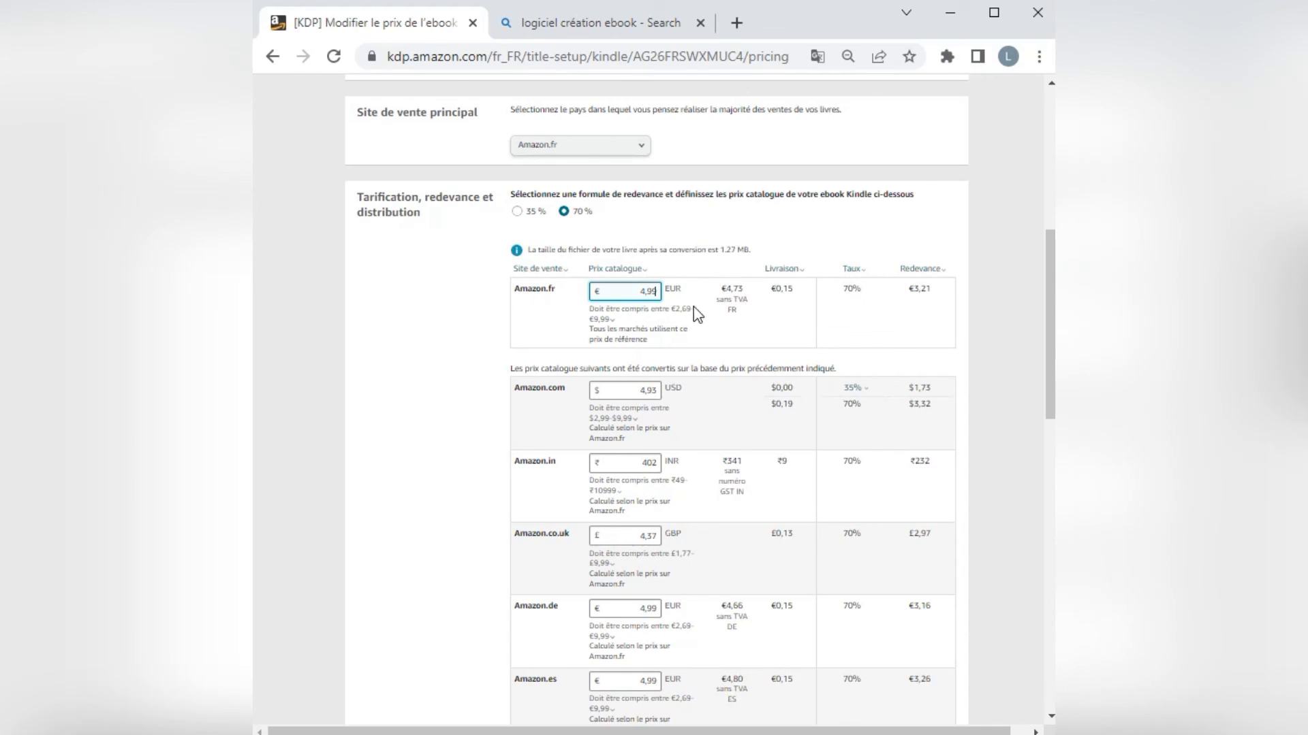
Review the converted marketplace prices and save the Kindle ebook as a draft.
scroll(876, 480, "down", 9)
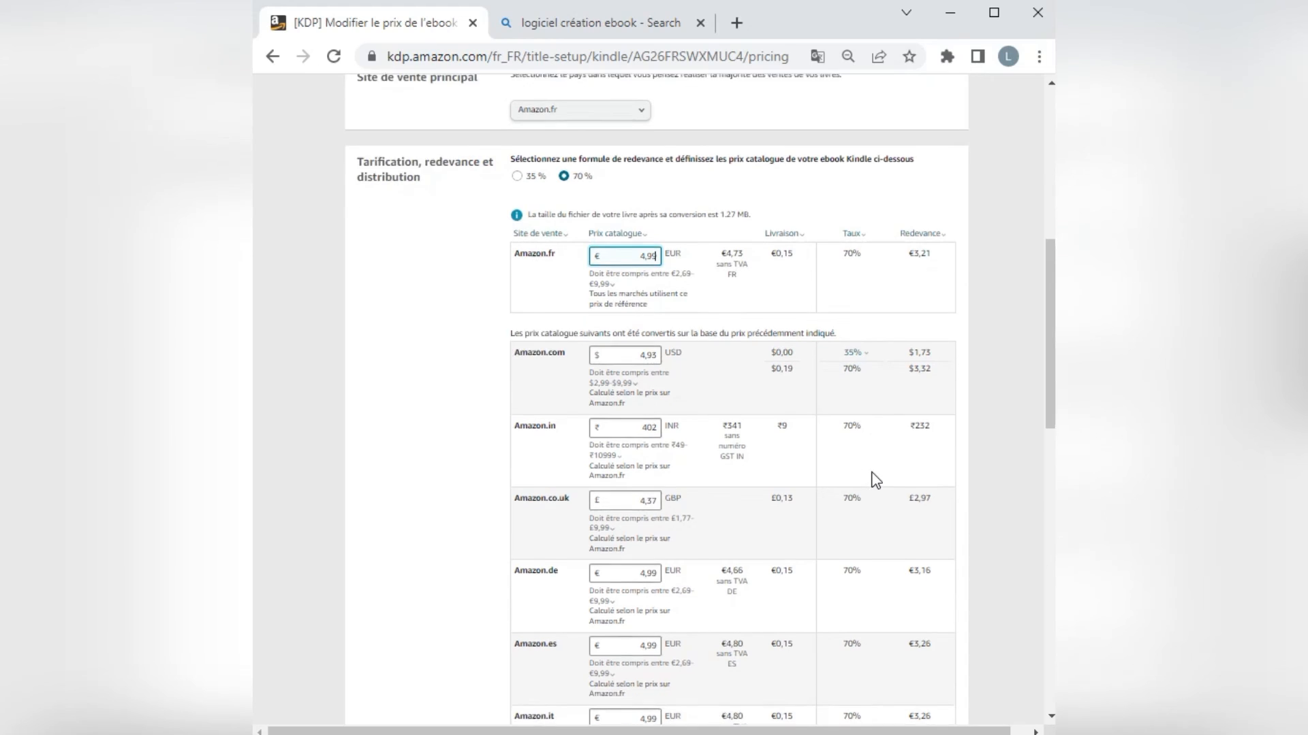
scroll(872, 478, "down", 5)
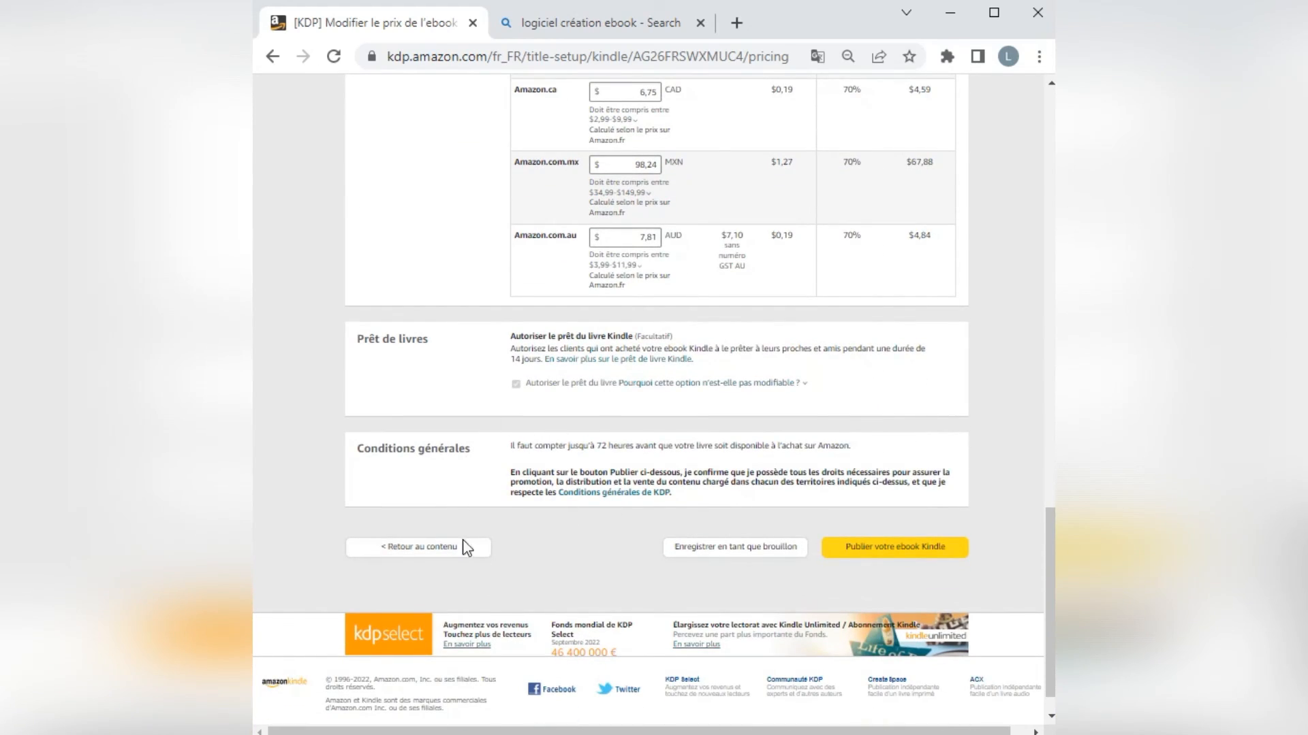
left_click(744, 550)
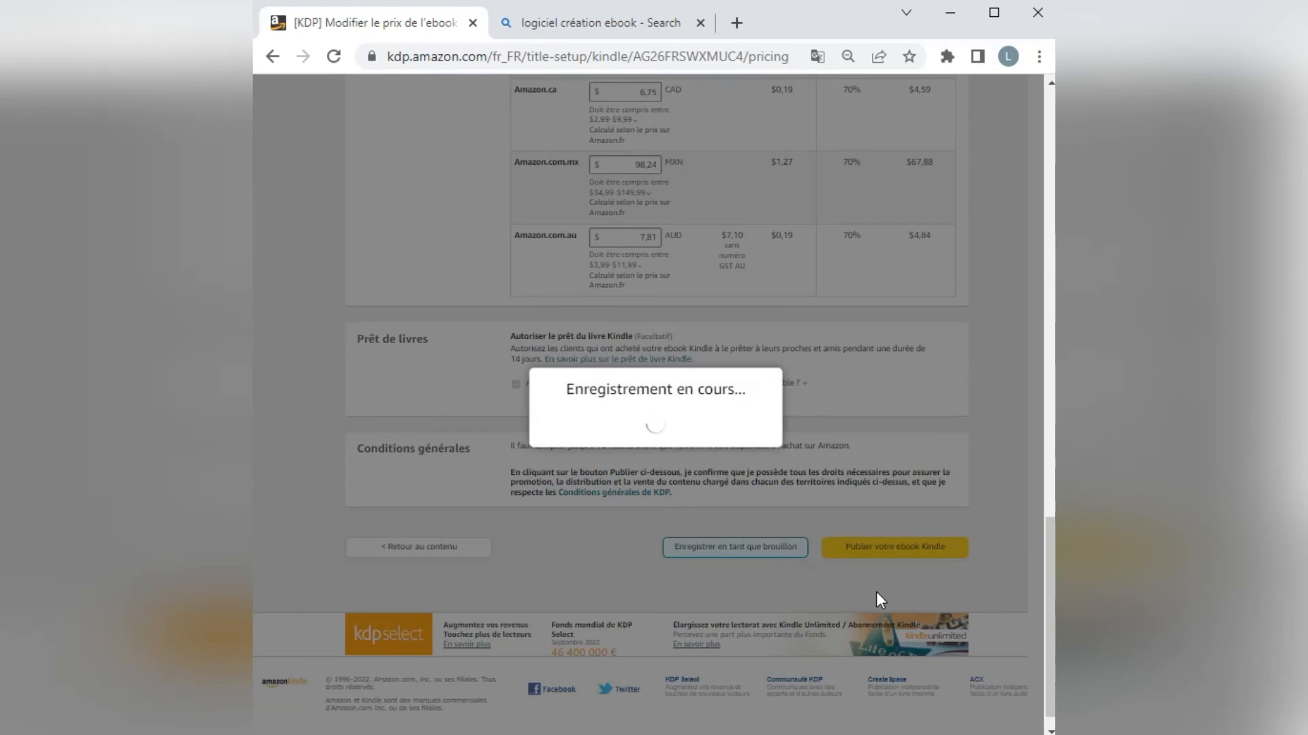